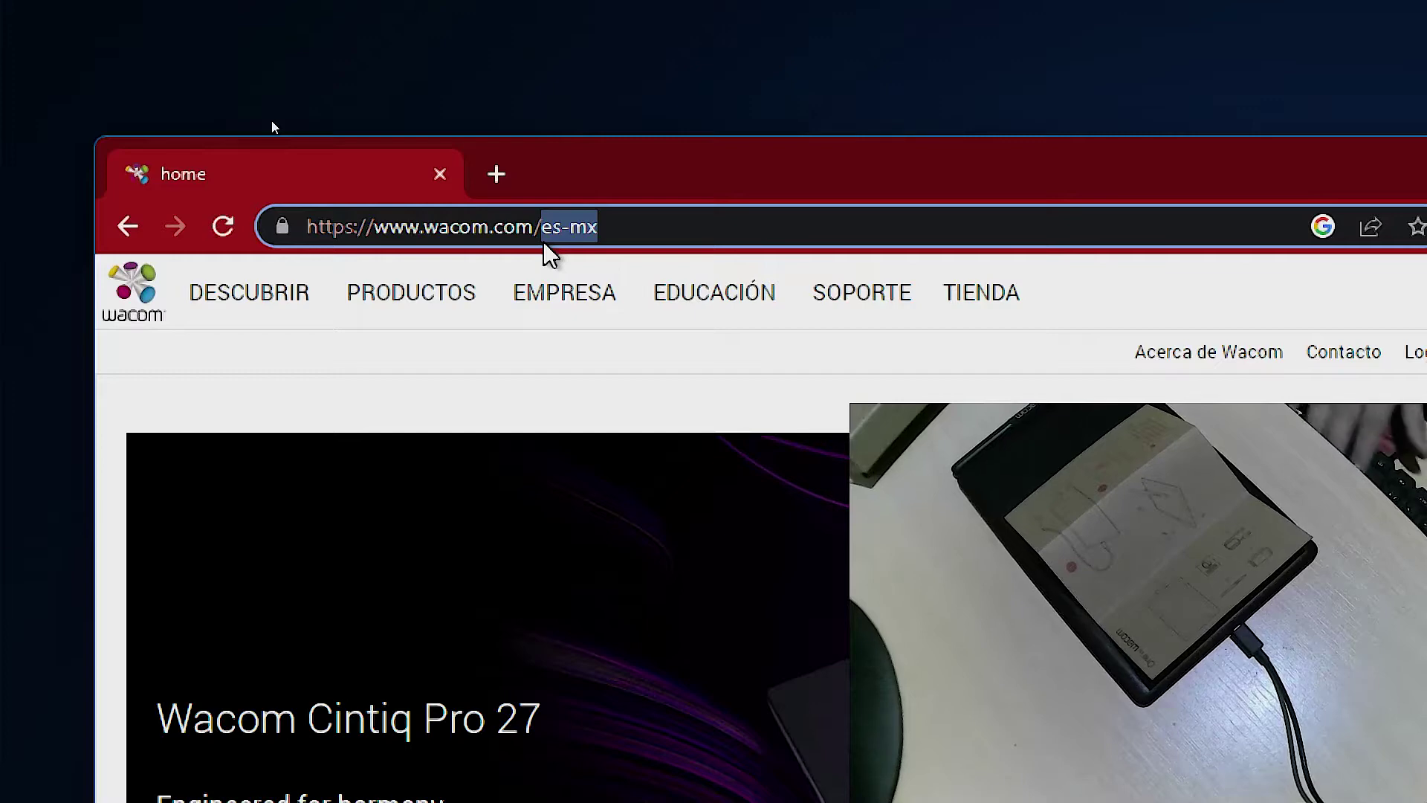
# Load the page wacom.com/start/one in the browser.
pyautogui.press('BackSpace')
pyautogui.write('start/one')
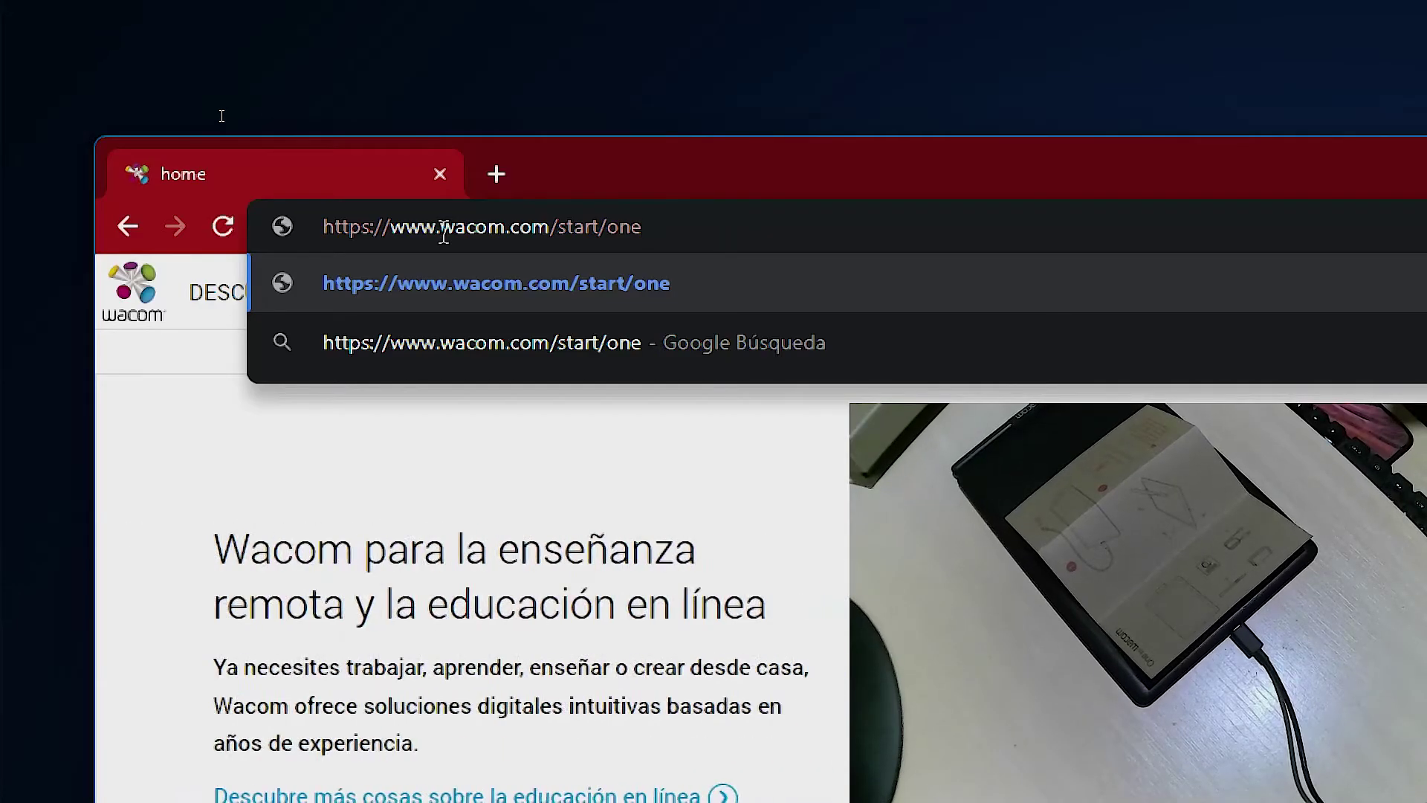
pyautogui.moveTo(440, 225); pyautogui.dragTo(329, 223)
pyautogui.press('BackSpace')
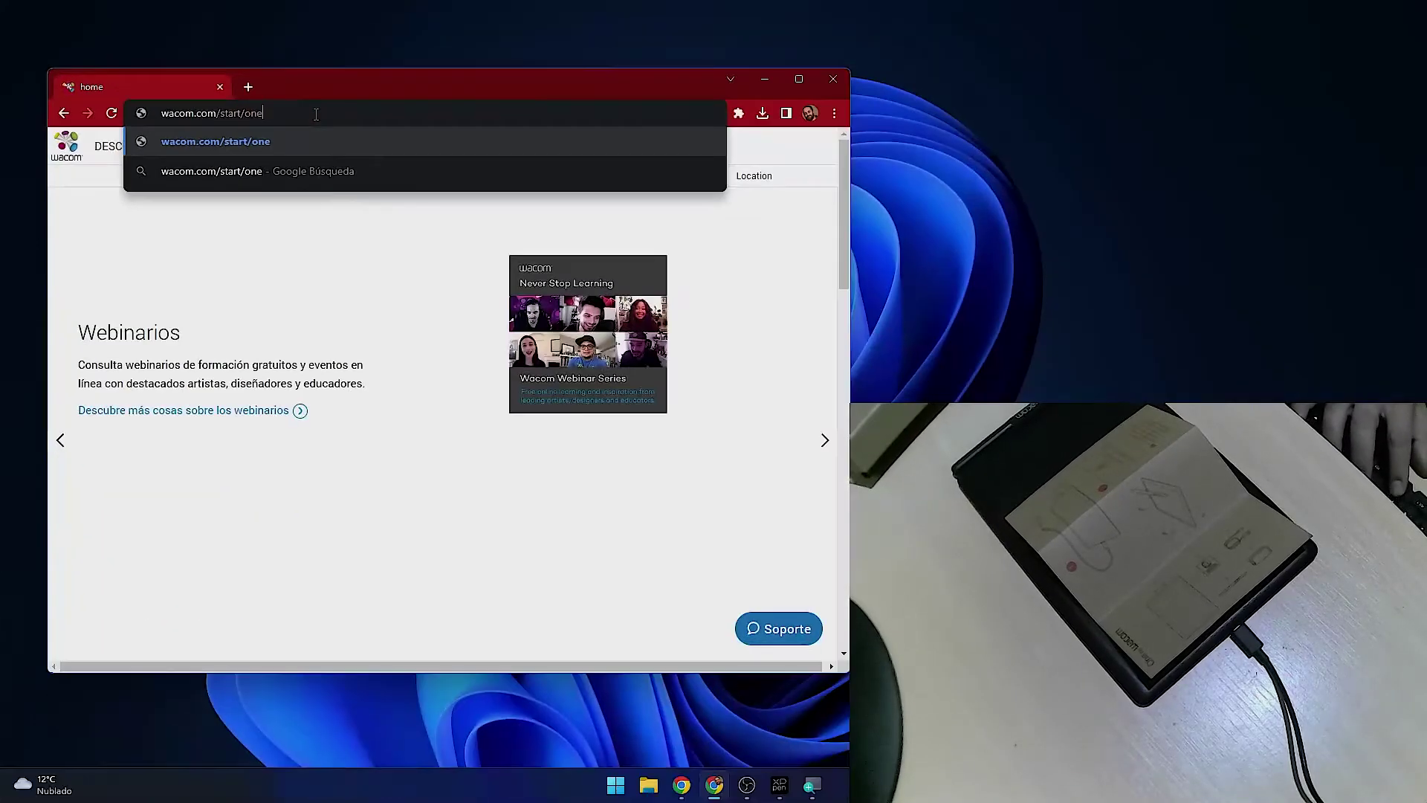
pyautogui.press('Return')
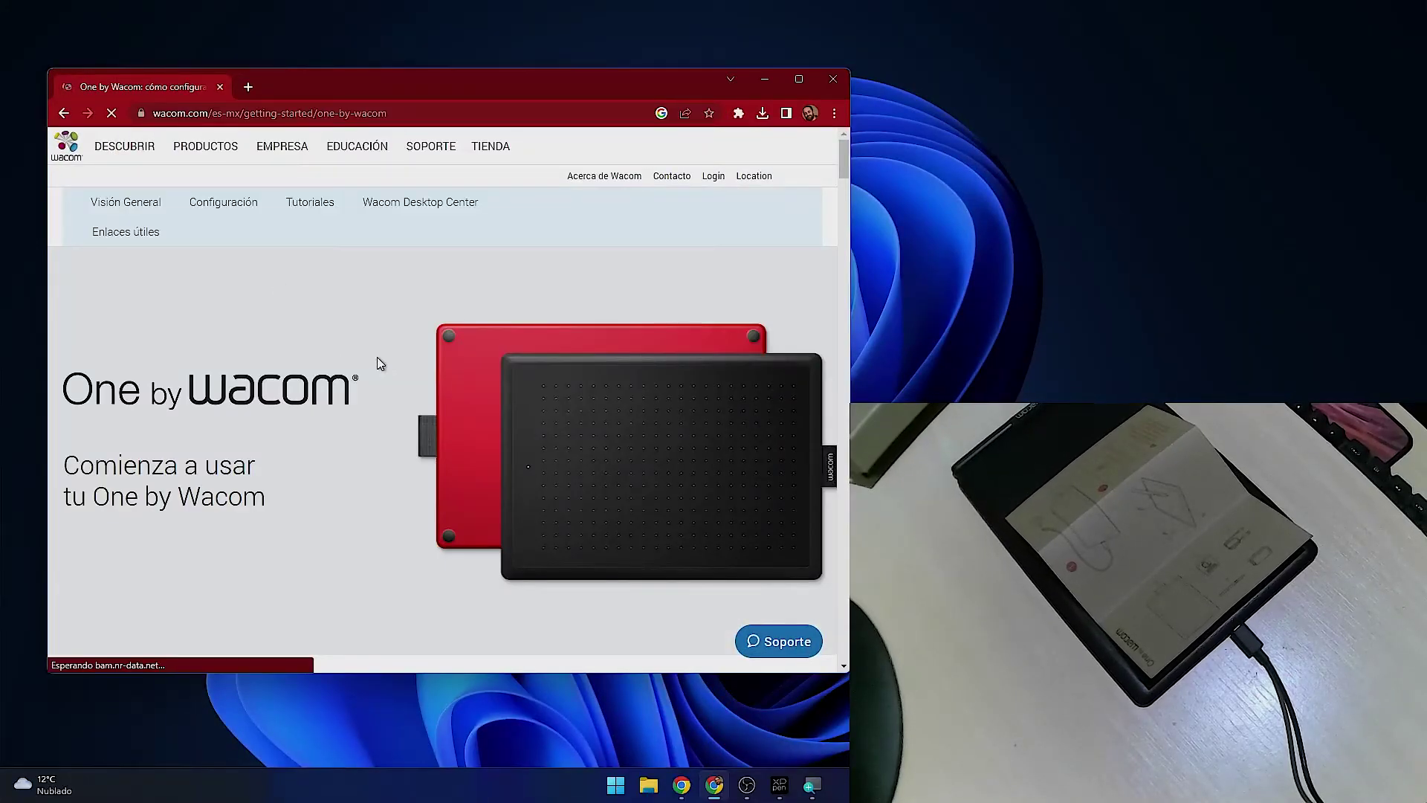
# Start downloading the Windows driver from Paso 2 of the One by Wacom setup instructions.
pyautogui.scroll(-1, 614, 298)
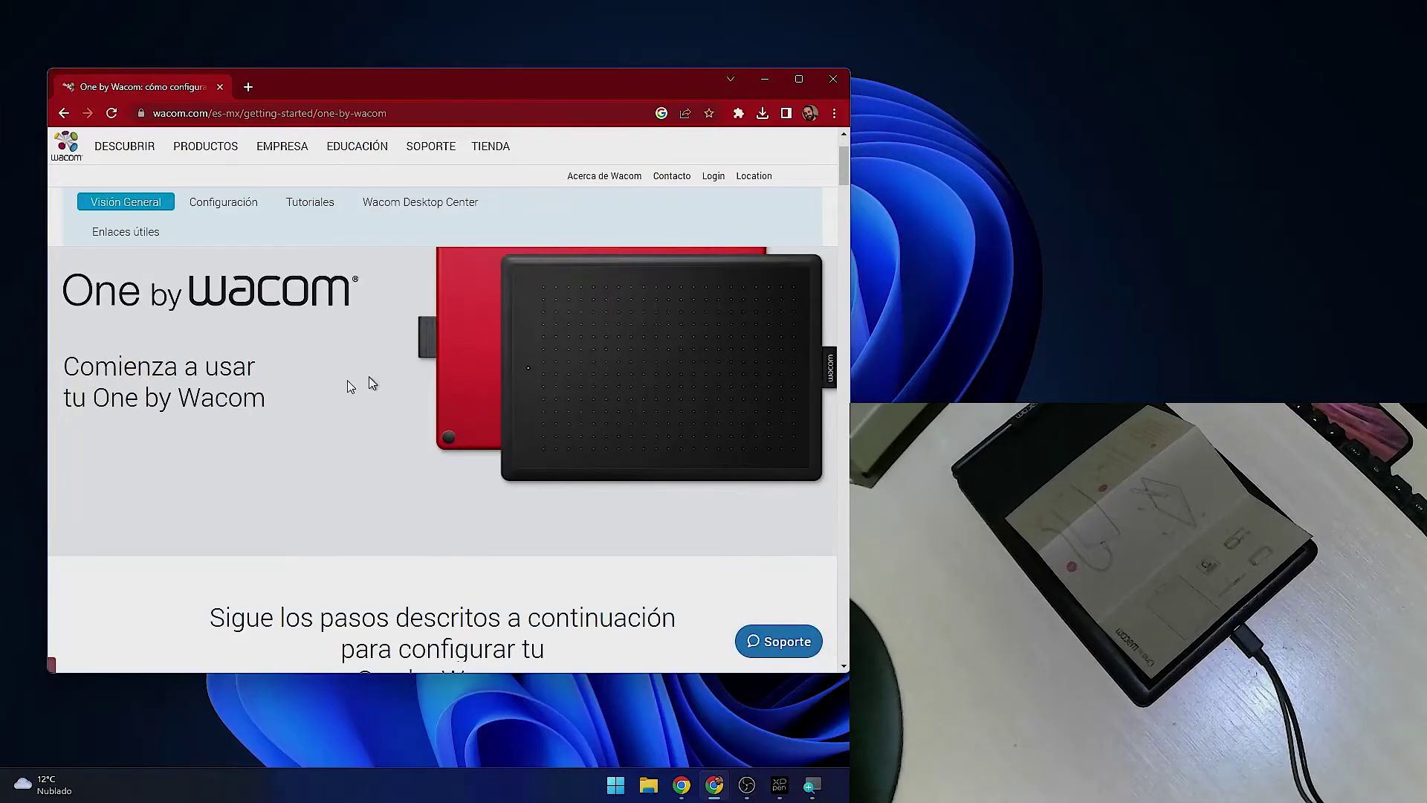
pyautogui.scroll(-4, 553, 417)
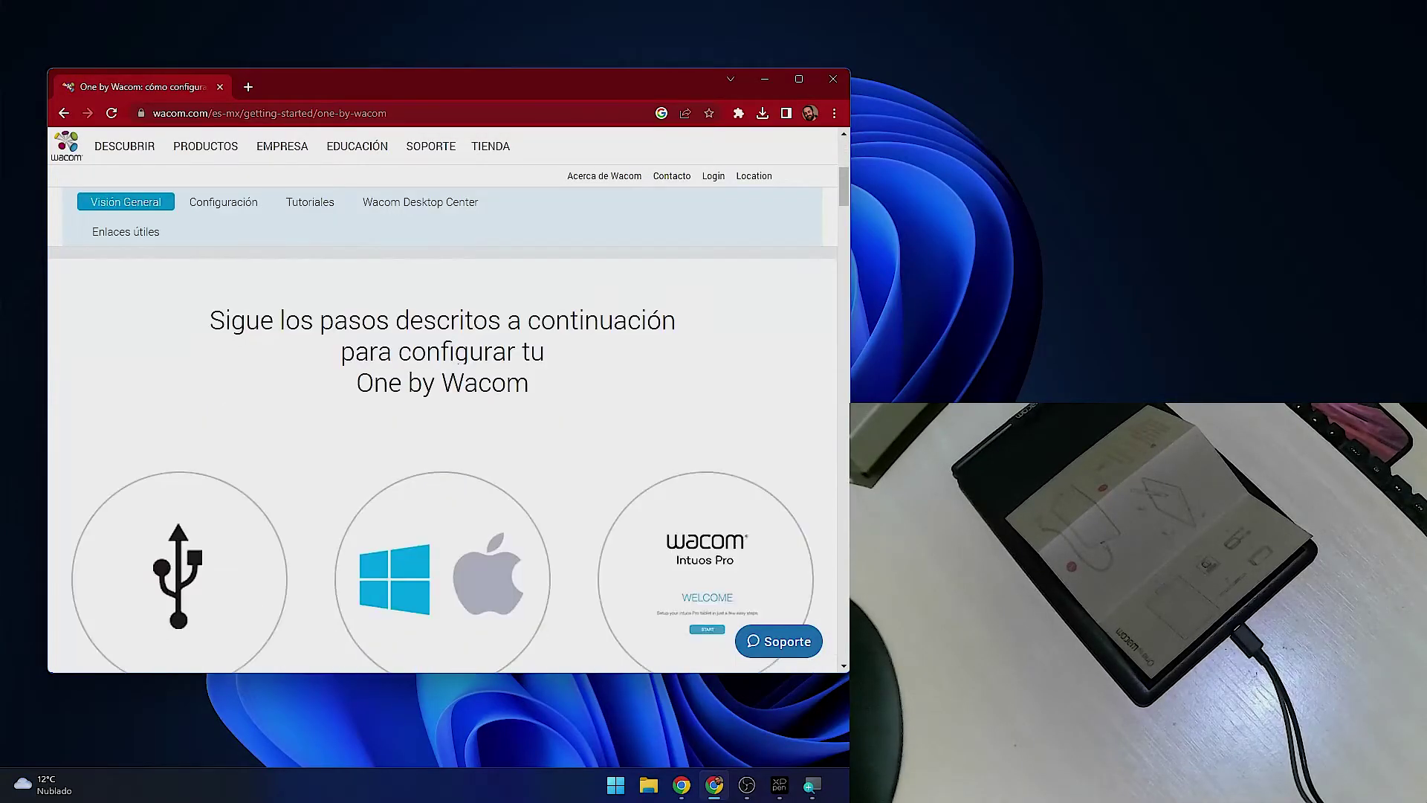
pyautogui.scroll(-3, 443, 459)
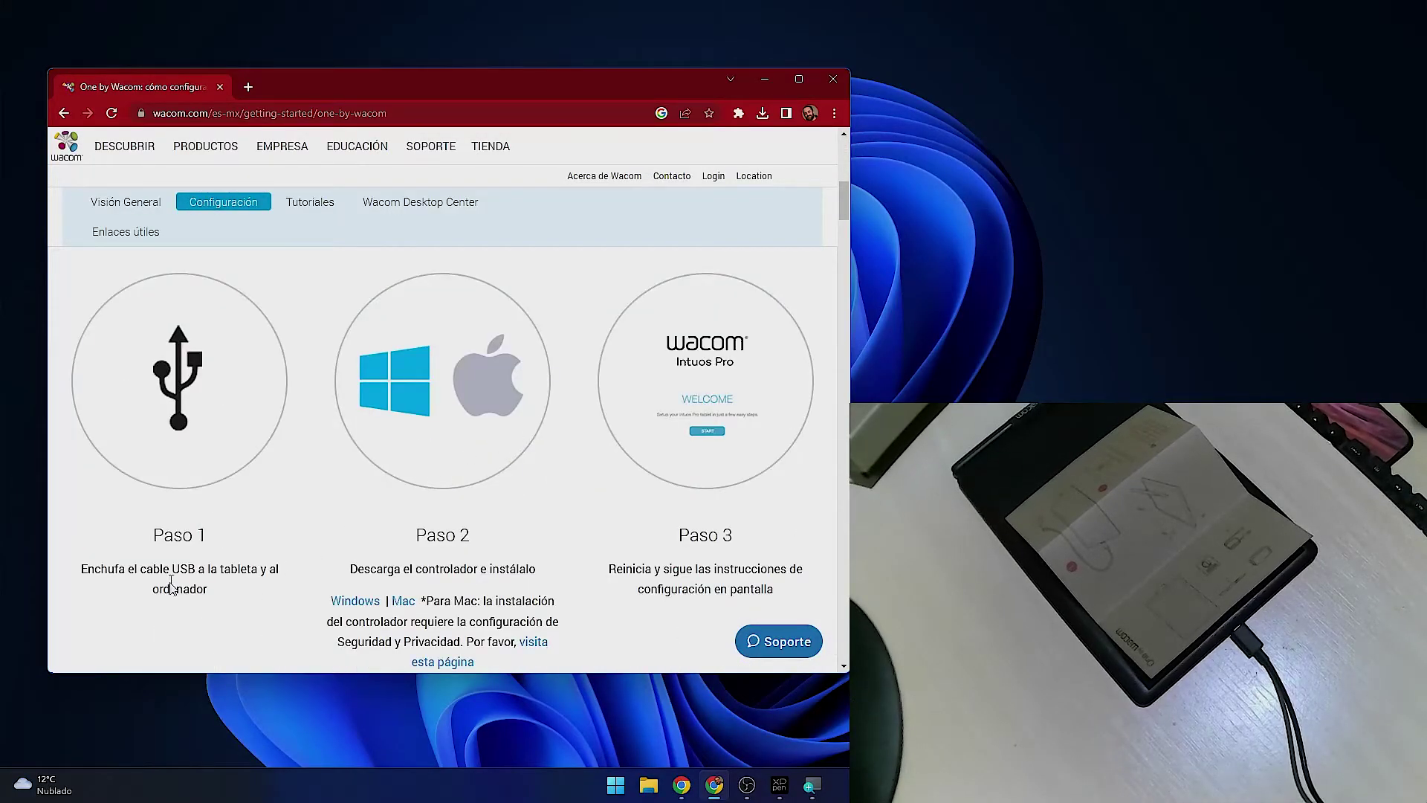
pyautogui.scroll(-1, 416, 461)
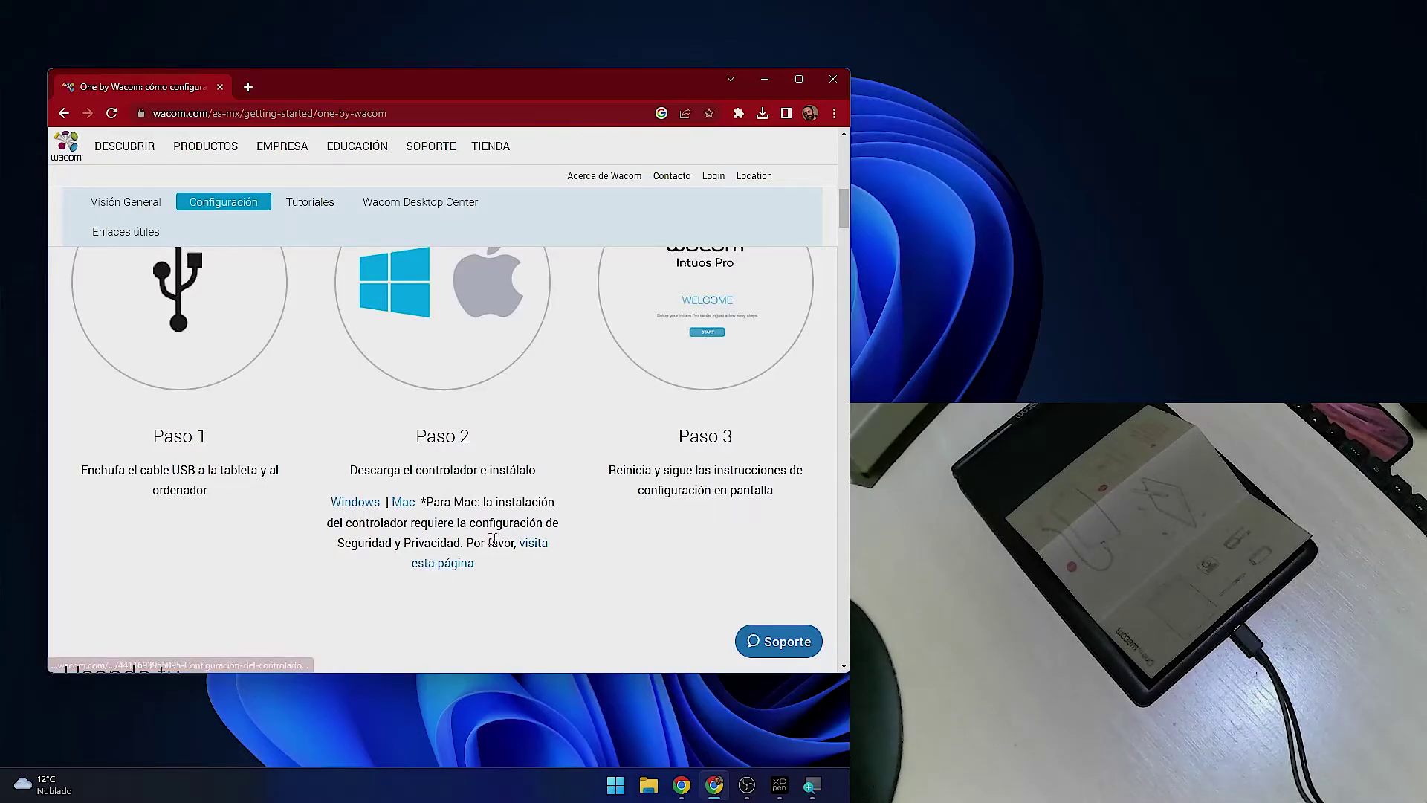
pyautogui.moveTo(438, 502); pyautogui.dragTo(468, 541)
pyautogui.click(352, 536)
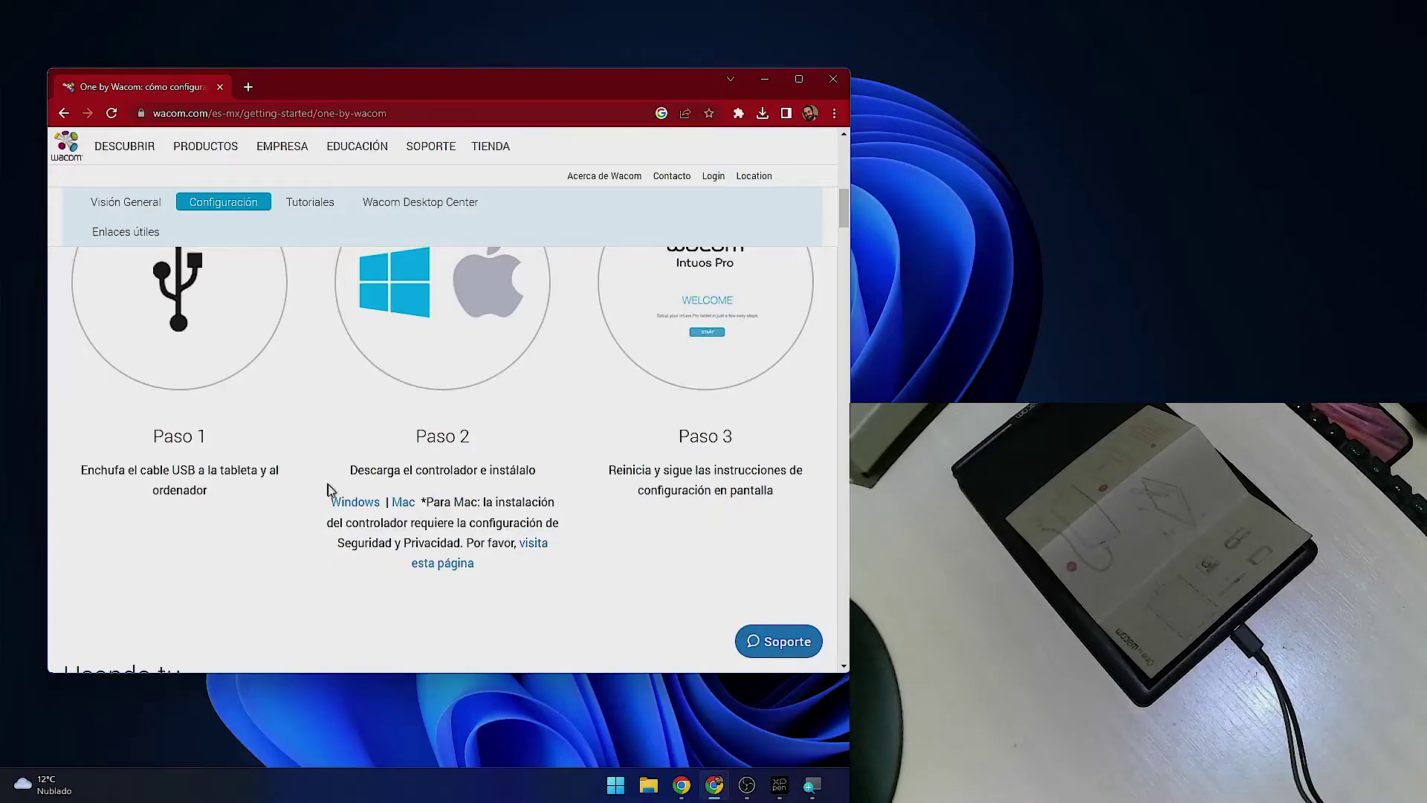
pyautogui.click(351, 503)
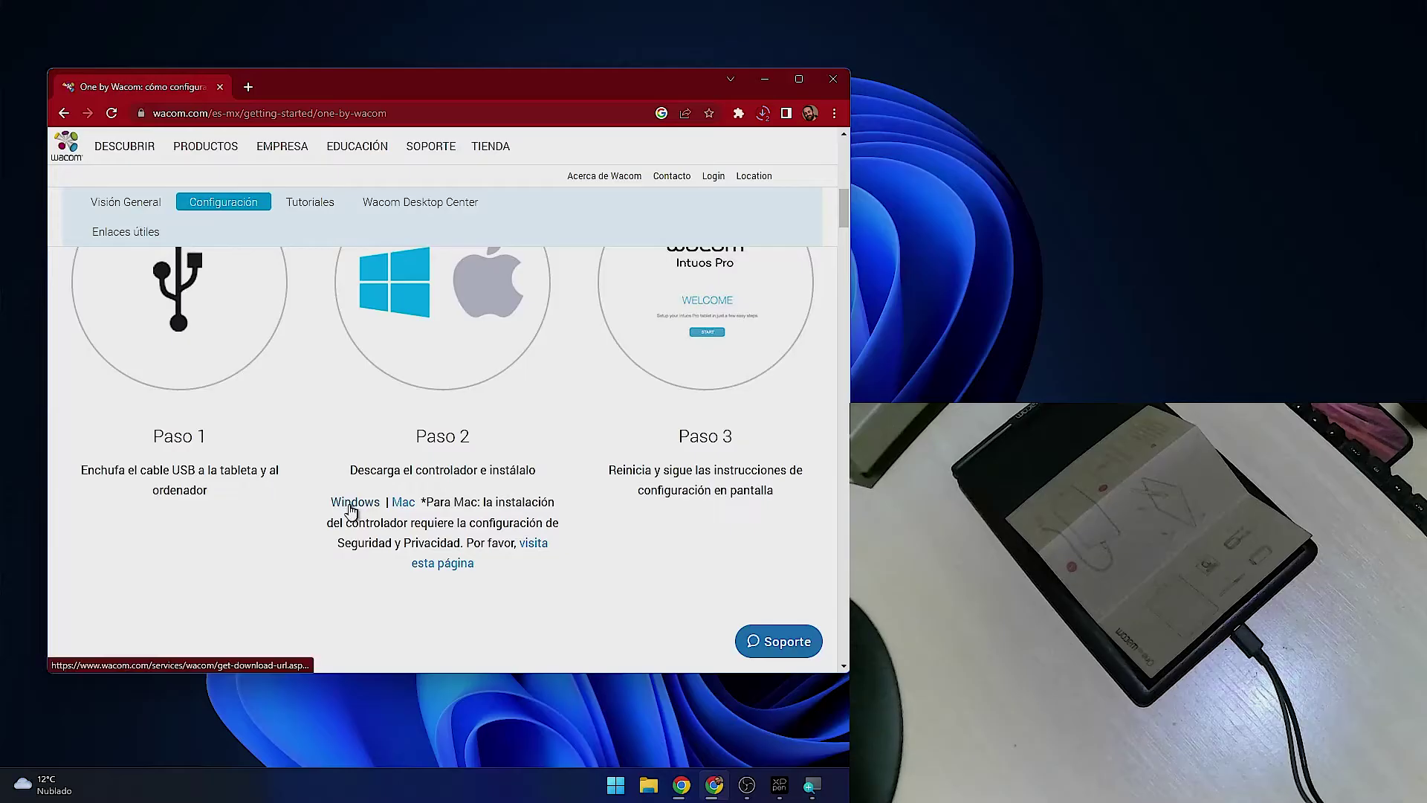
# Cancel the duplicate driver download and run the already downloaded installer WacomTablet_6.4.3-1.exe.
pyautogui.click(763, 116)
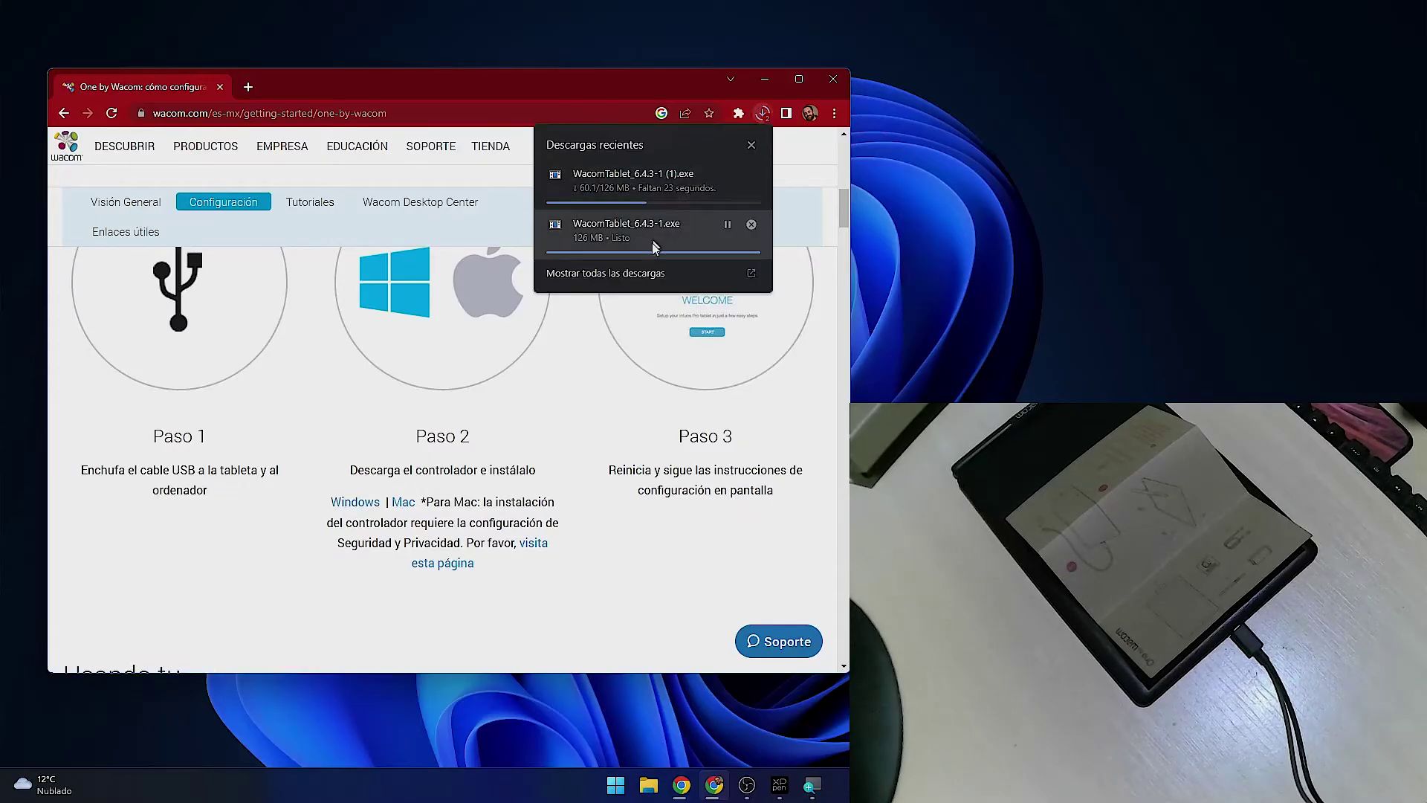
pyautogui.moveTo(594, 229)
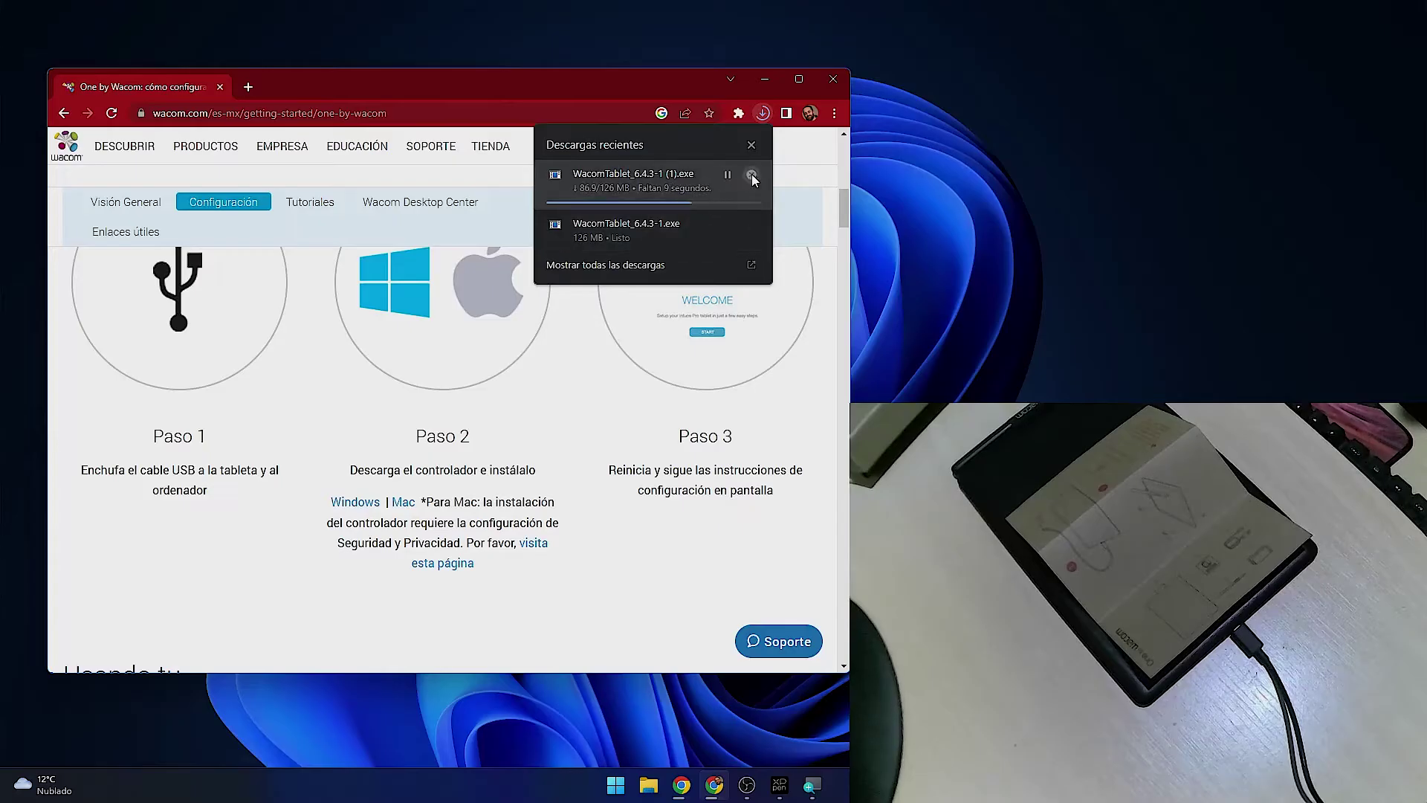
pyautogui.click(752, 174)
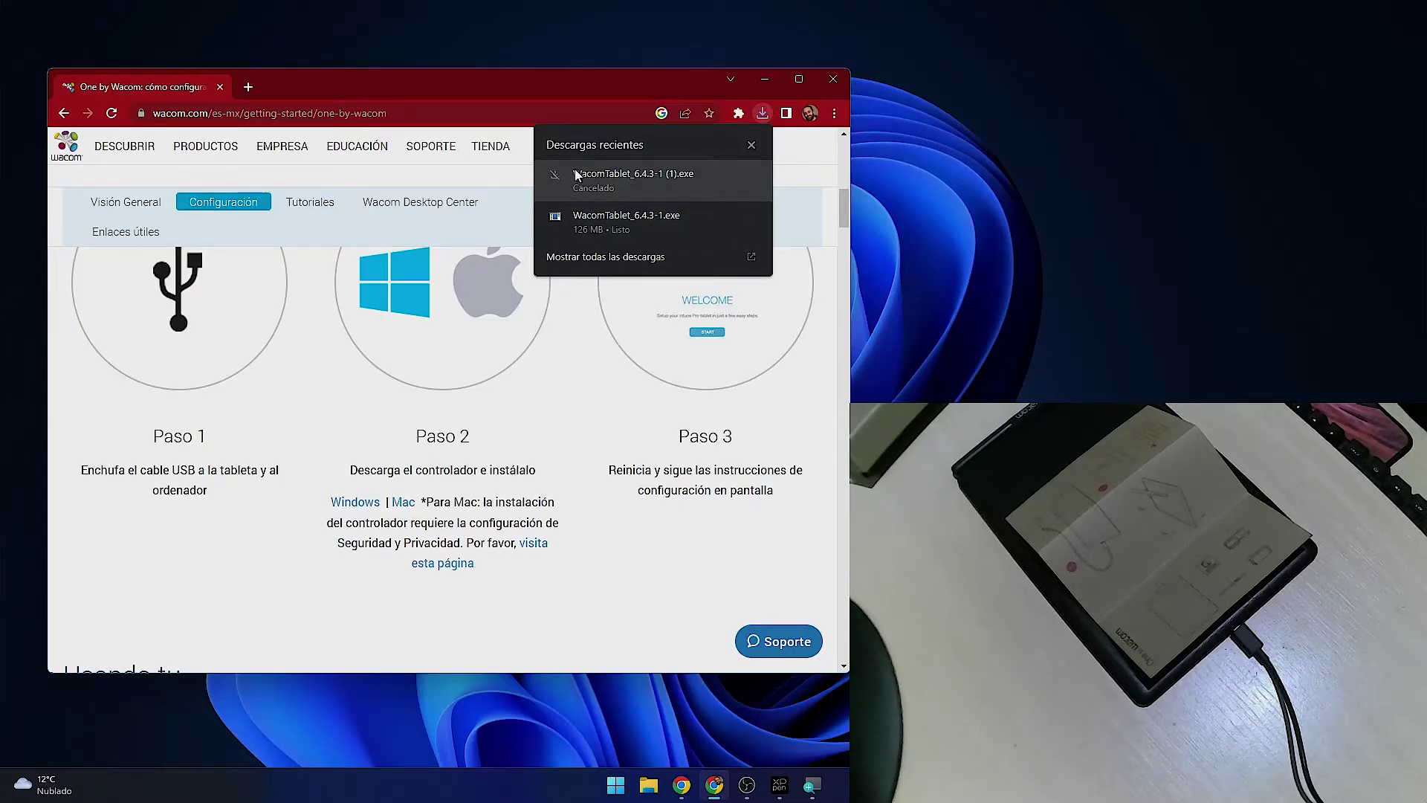
pyautogui.click(600, 225)
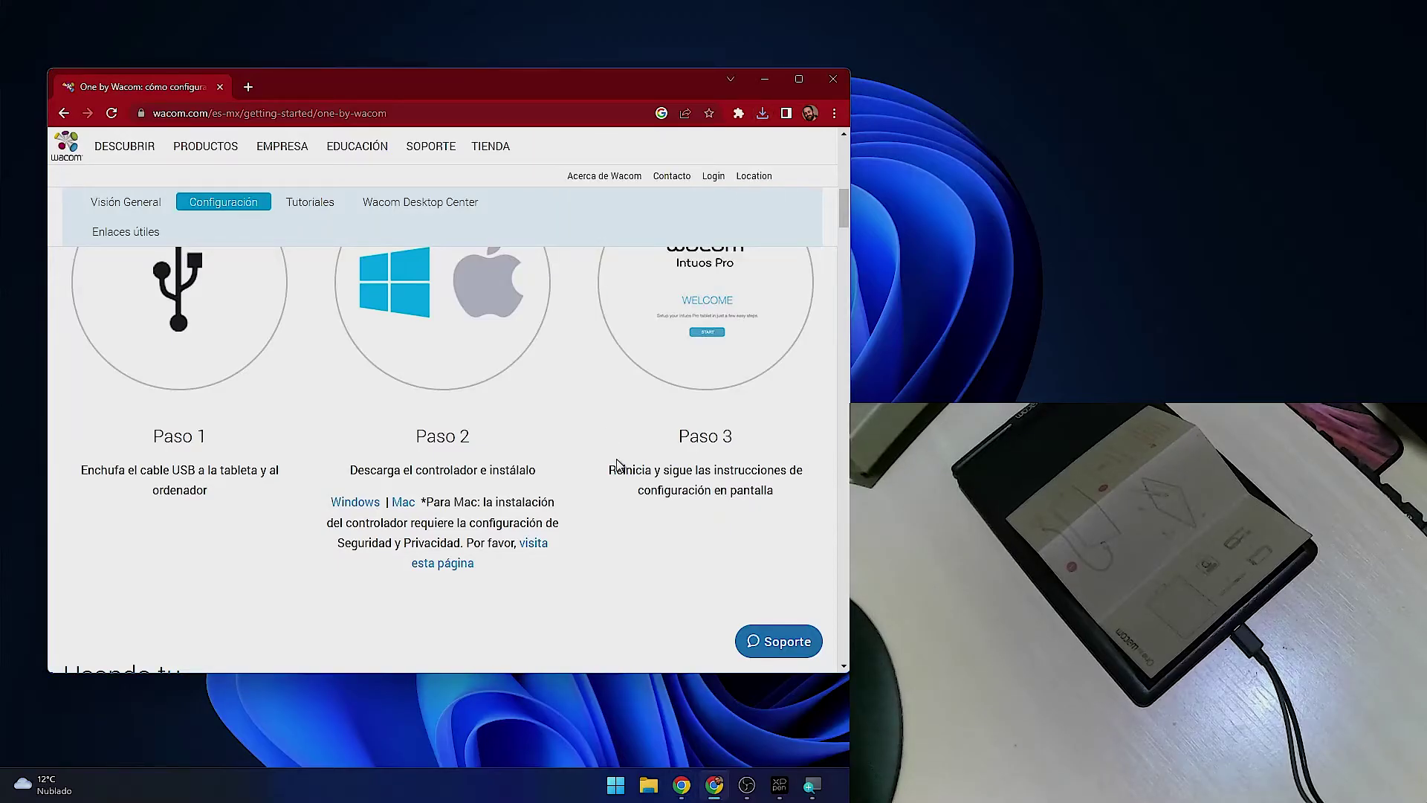
pyautogui.moveTo(764, 195); pyautogui.dragTo(553, 186)
pyautogui.moveTo(779, 268); pyautogui.dragTo(773, 506)
pyautogui.click(422, 584)
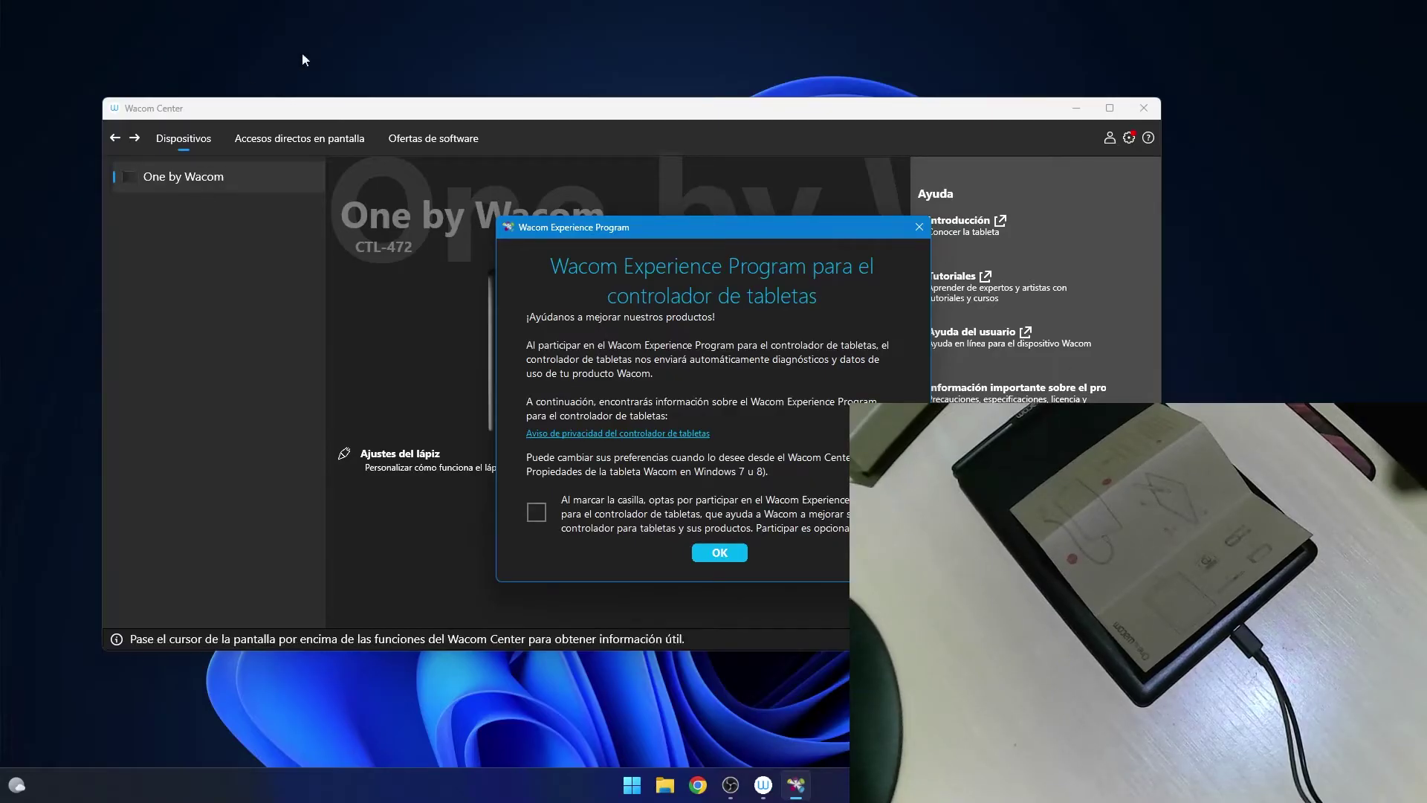
# Dismiss the Wacom Experience Program dialog without opting in to participate.
pyautogui.moveTo(642, 236); pyautogui.dragTo(485, 233)
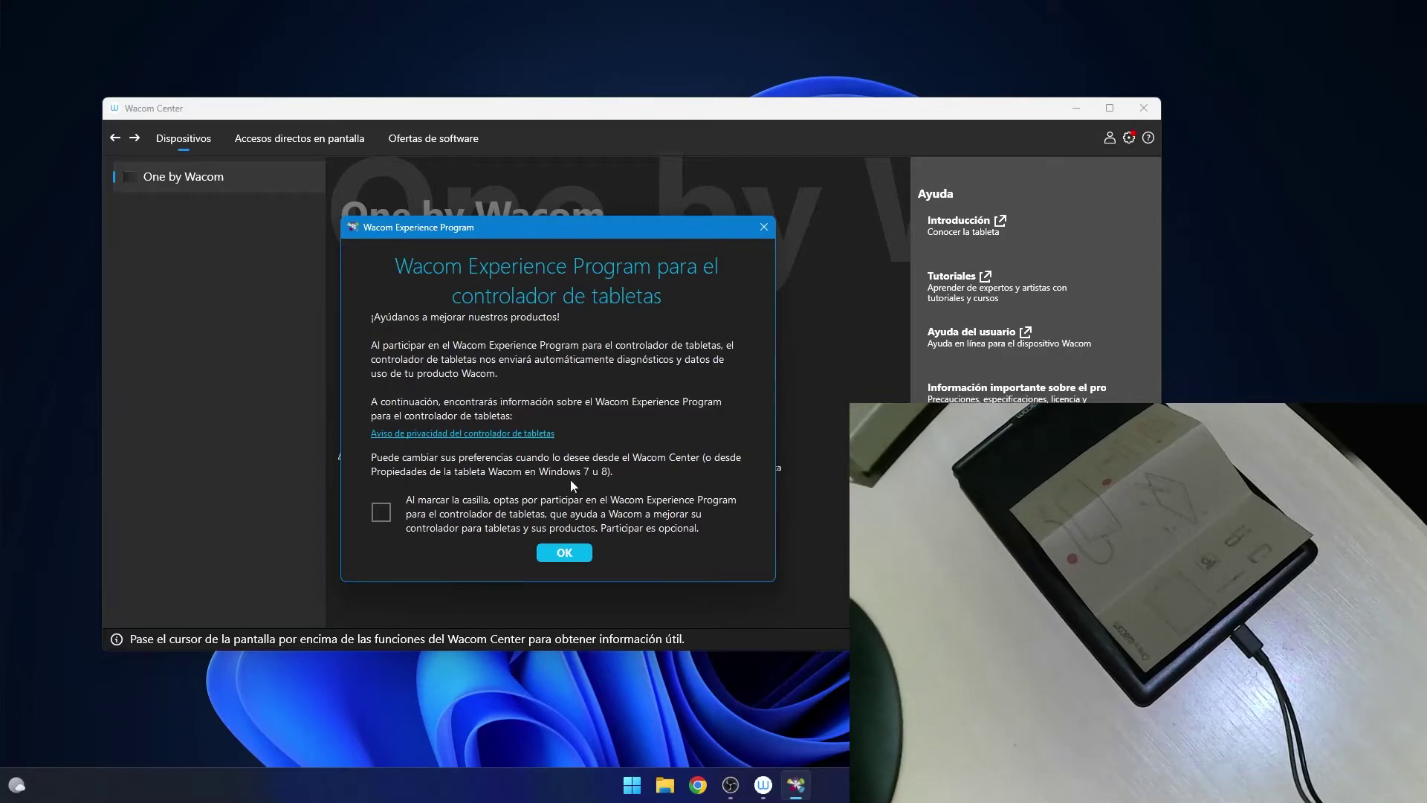
pyautogui.click(564, 553)
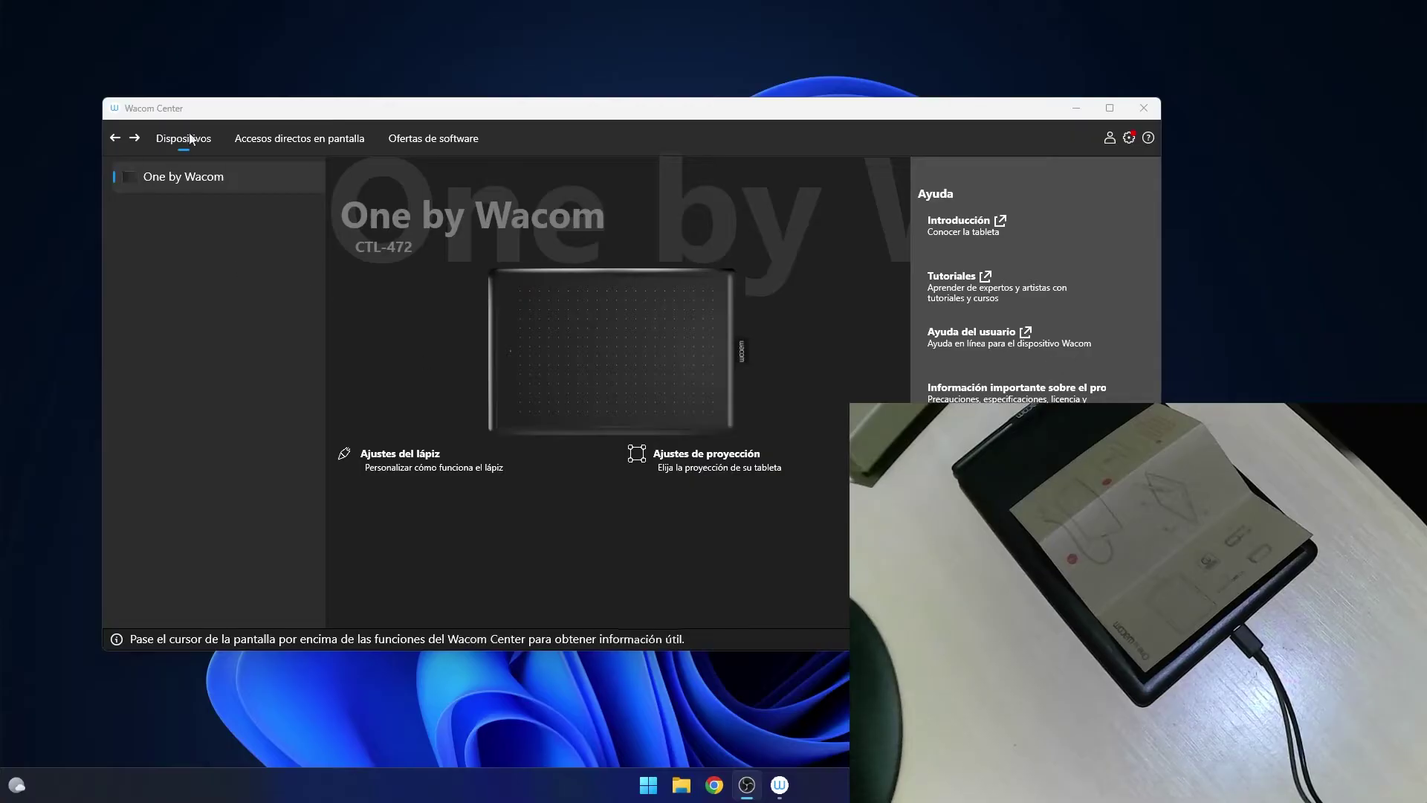
# View the Wacom account sign-in page and return to the One by Wacom device page.
pyautogui.click(1108, 140)
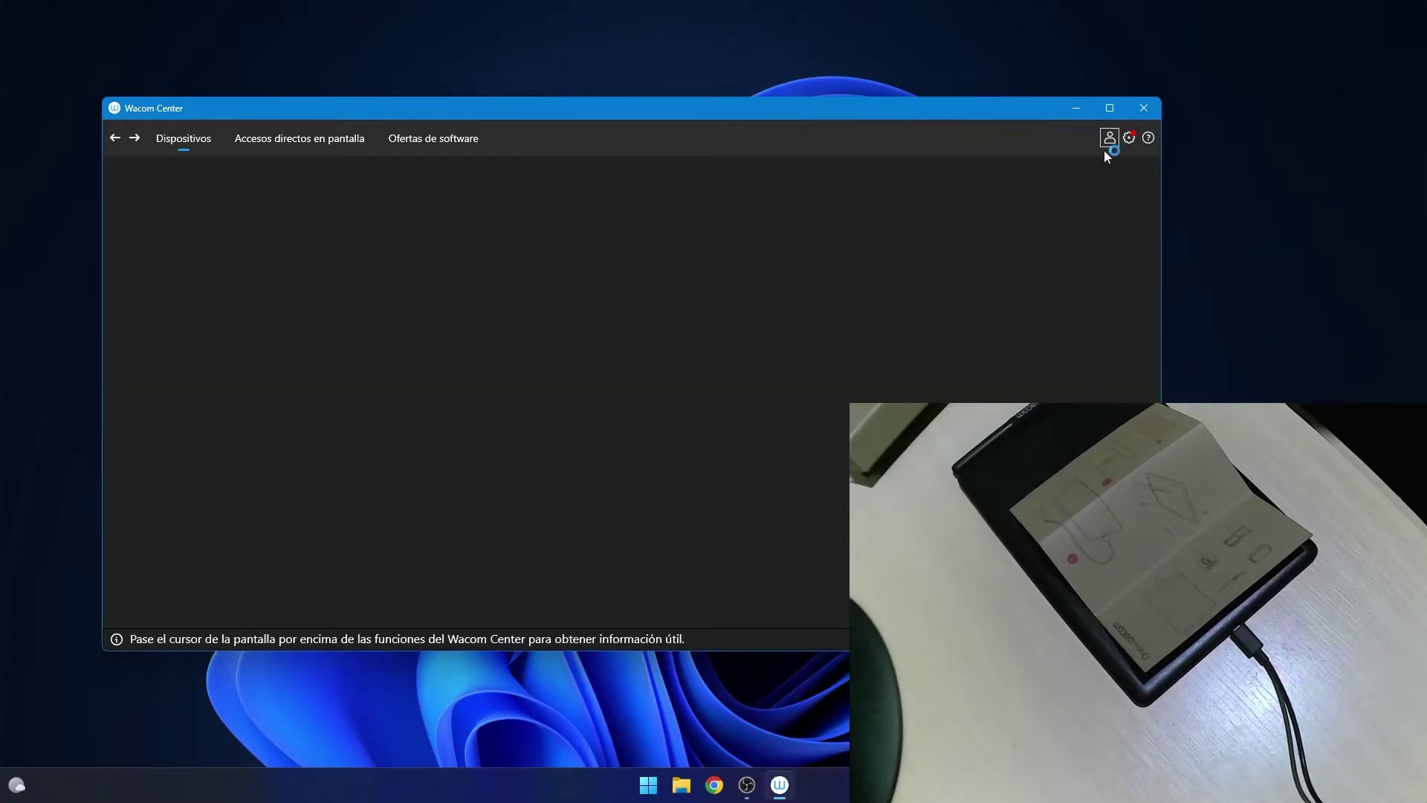
pyautogui.click(1109, 138)
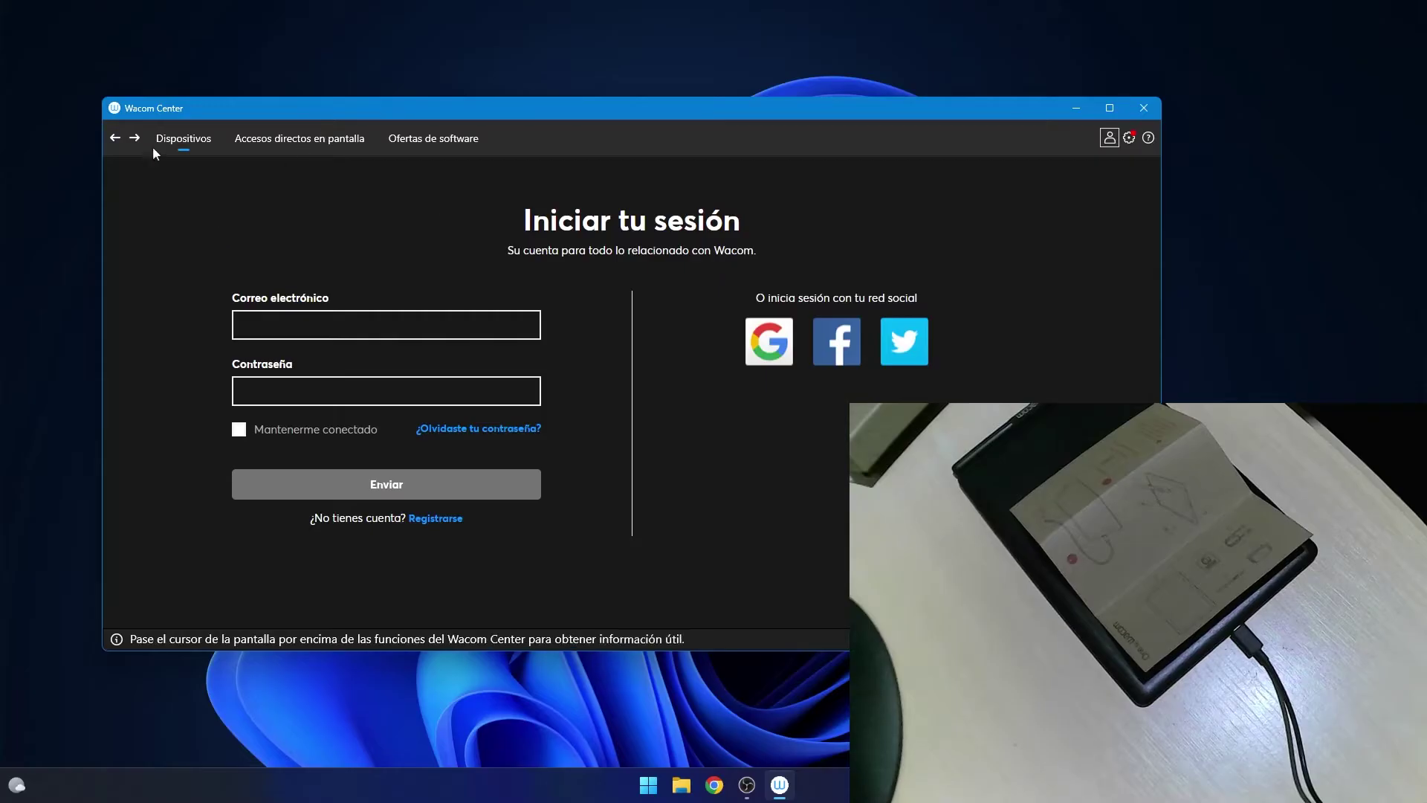
pyautogui.click(111, 140)
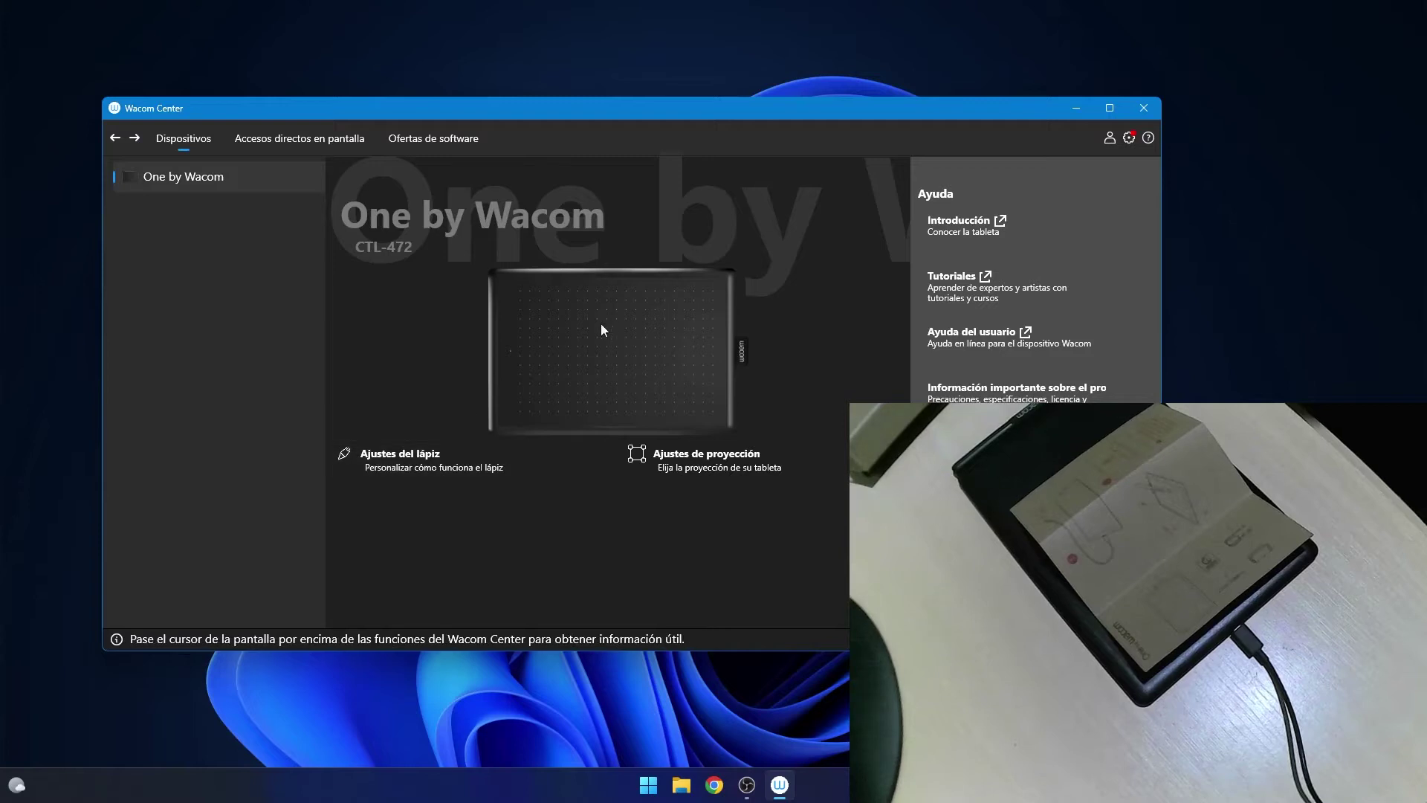
# Open the tablet's pen settings, look at the Proyección options and return to the Lápiz options.
pyautogui.click(412, 470)
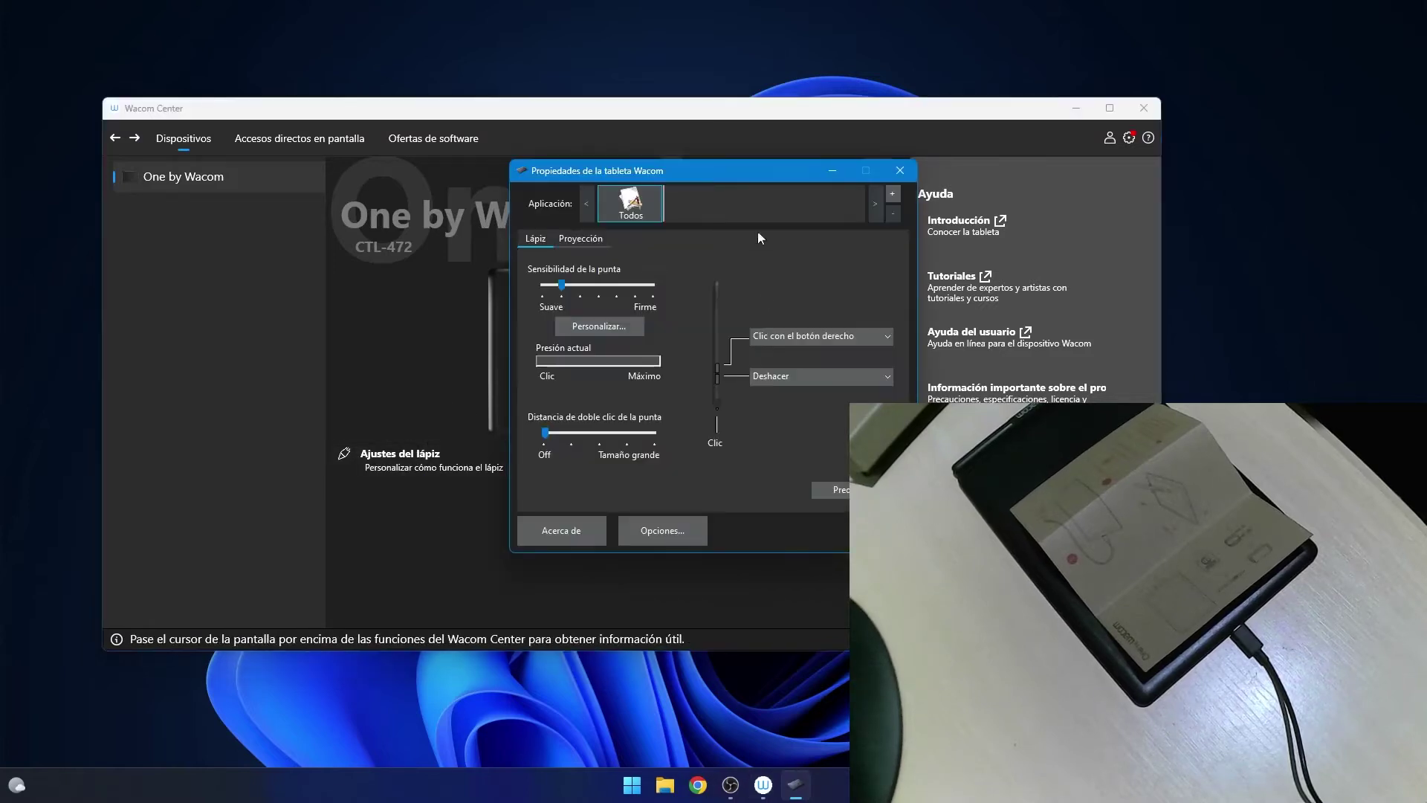
pyautogui.moveTo(742, 175); pyautogui.dragTo(496, 169)
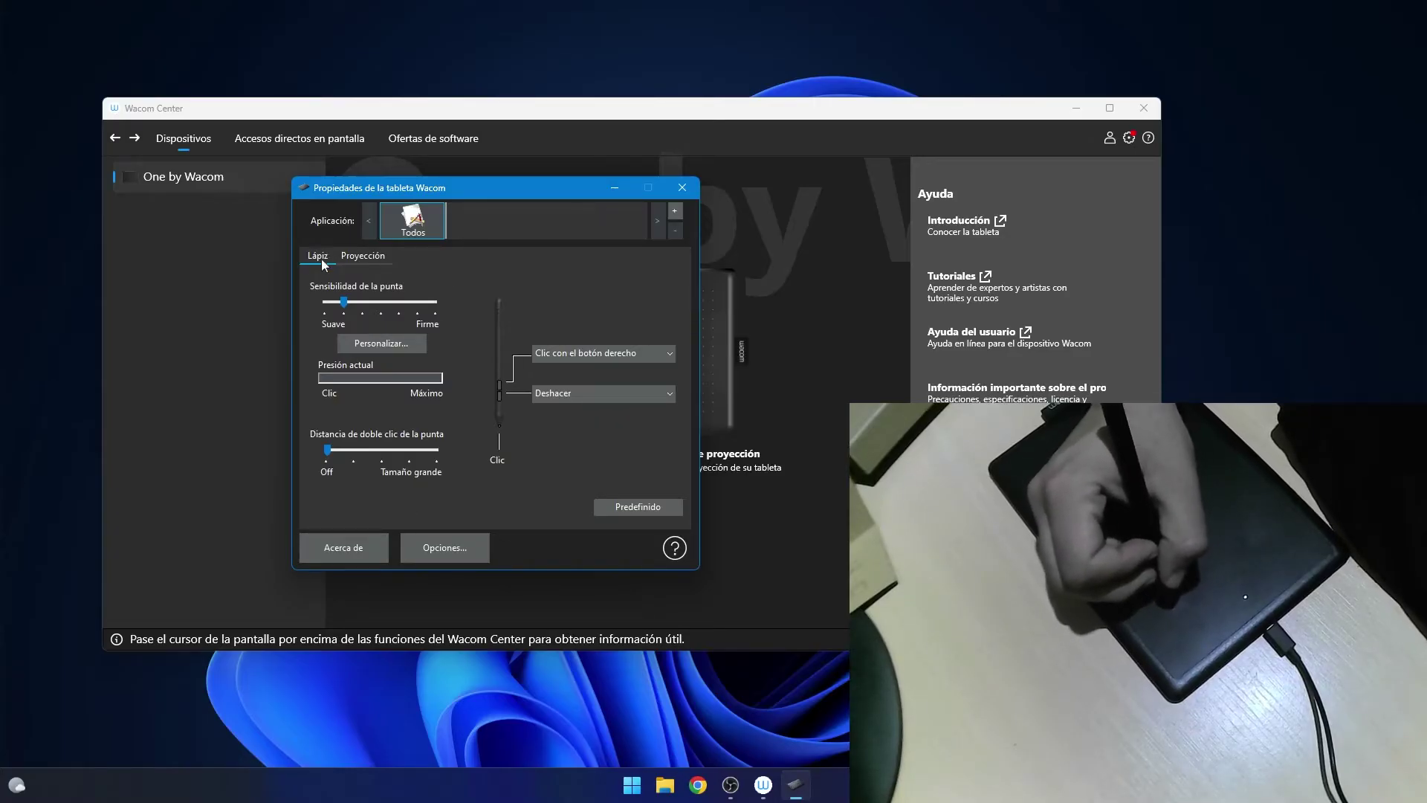
pyautogui.click(364, 255)
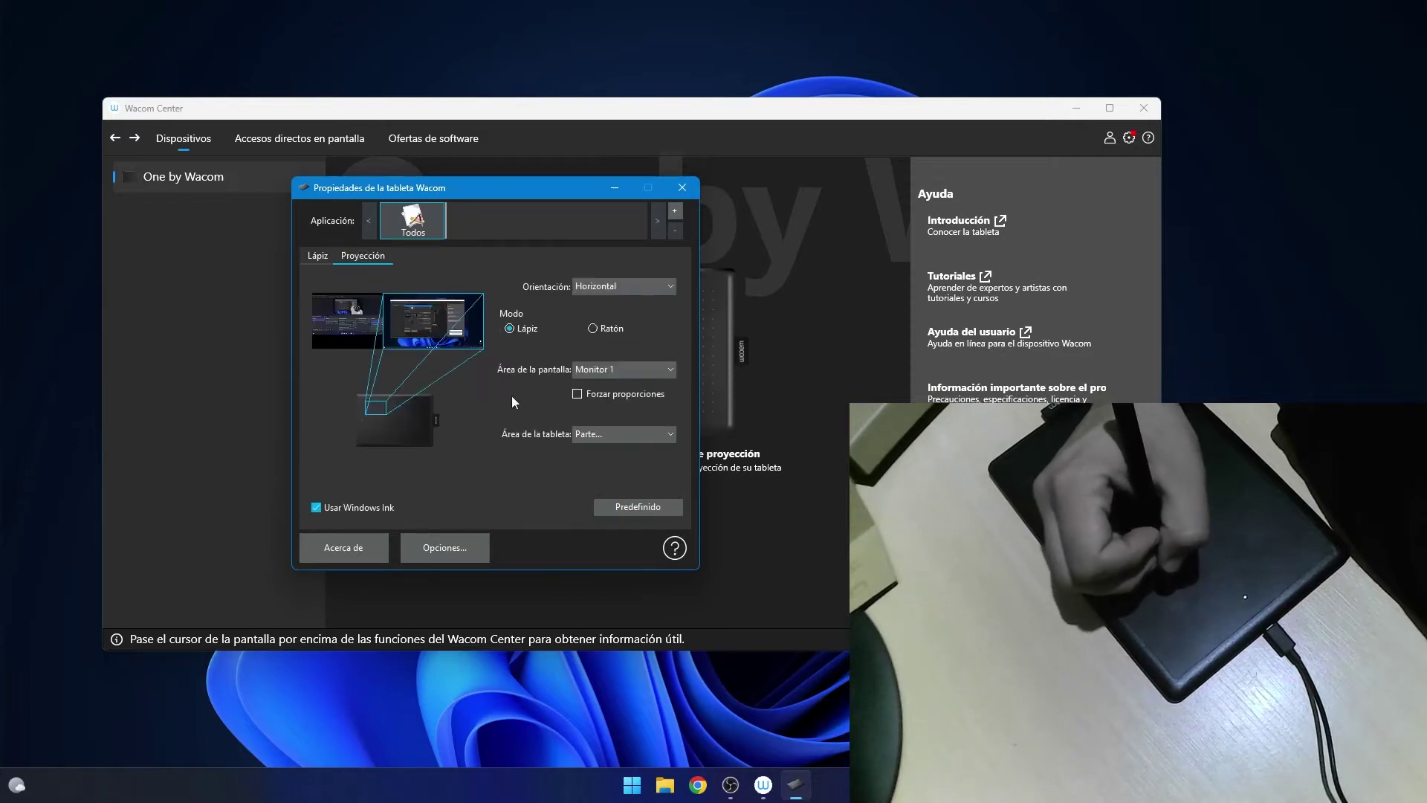
pyautogui.click(315, 255)
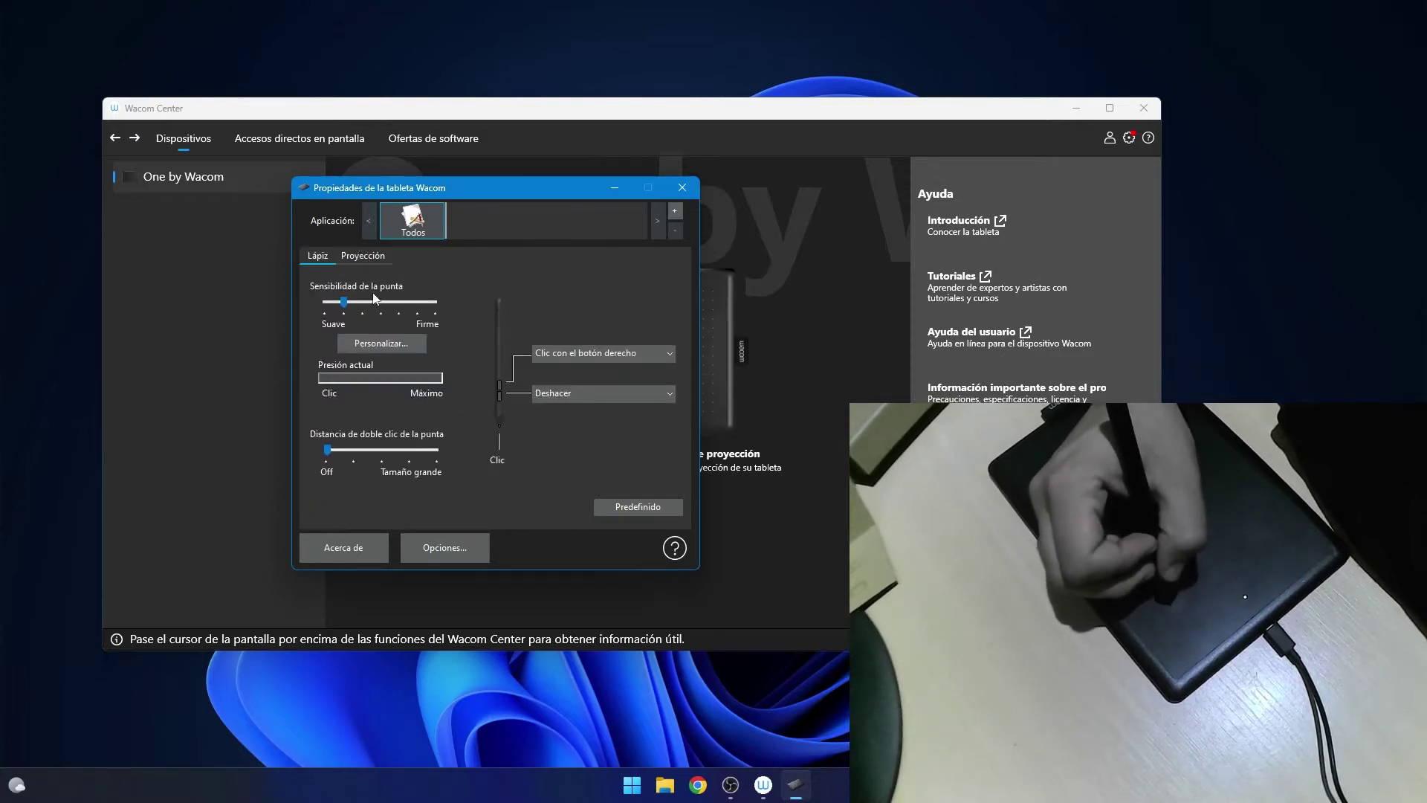
# Set the pen's tip sensitivity to the middle mark and test the pressure with several pen strokes.
pyautogui.click(360, 302)
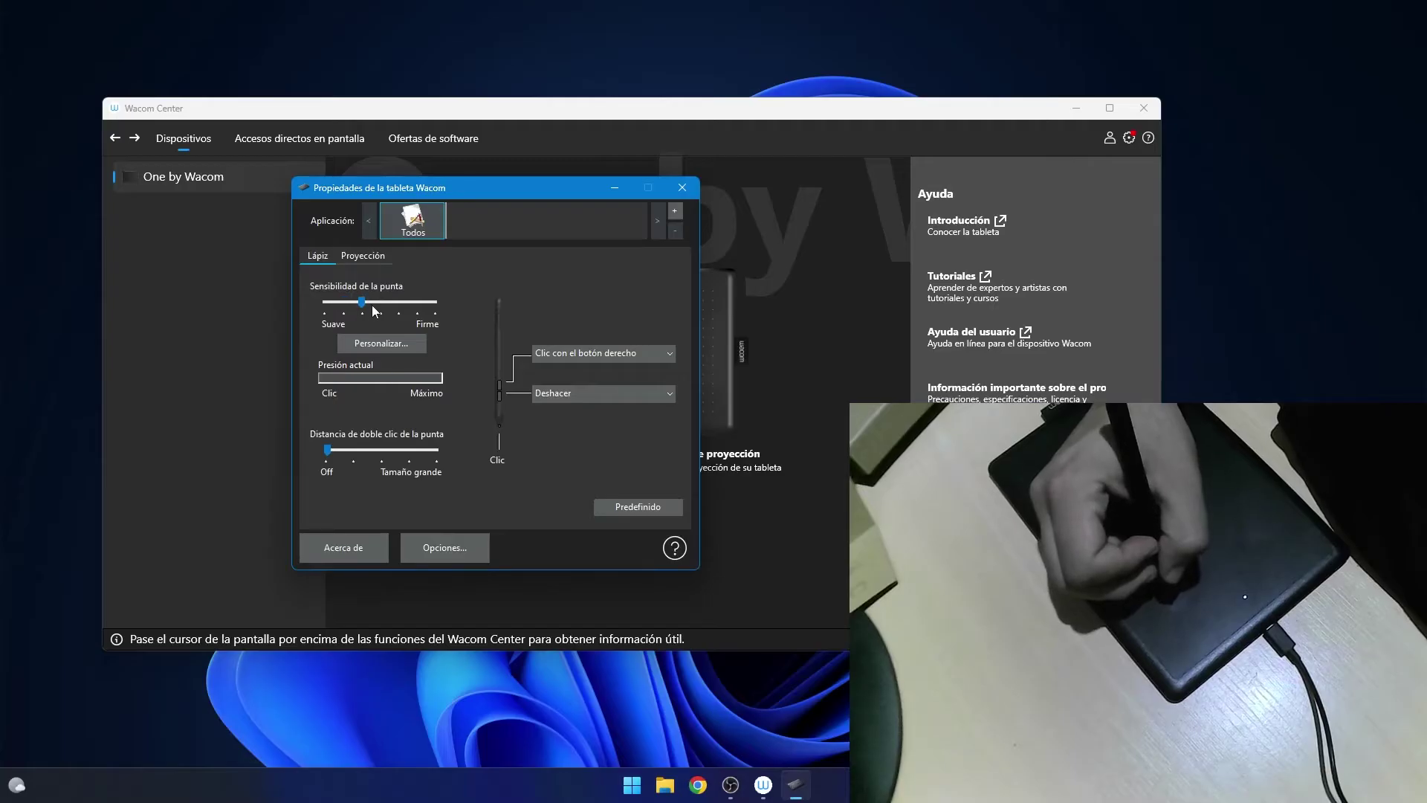
pyautogui.click(466, 309)
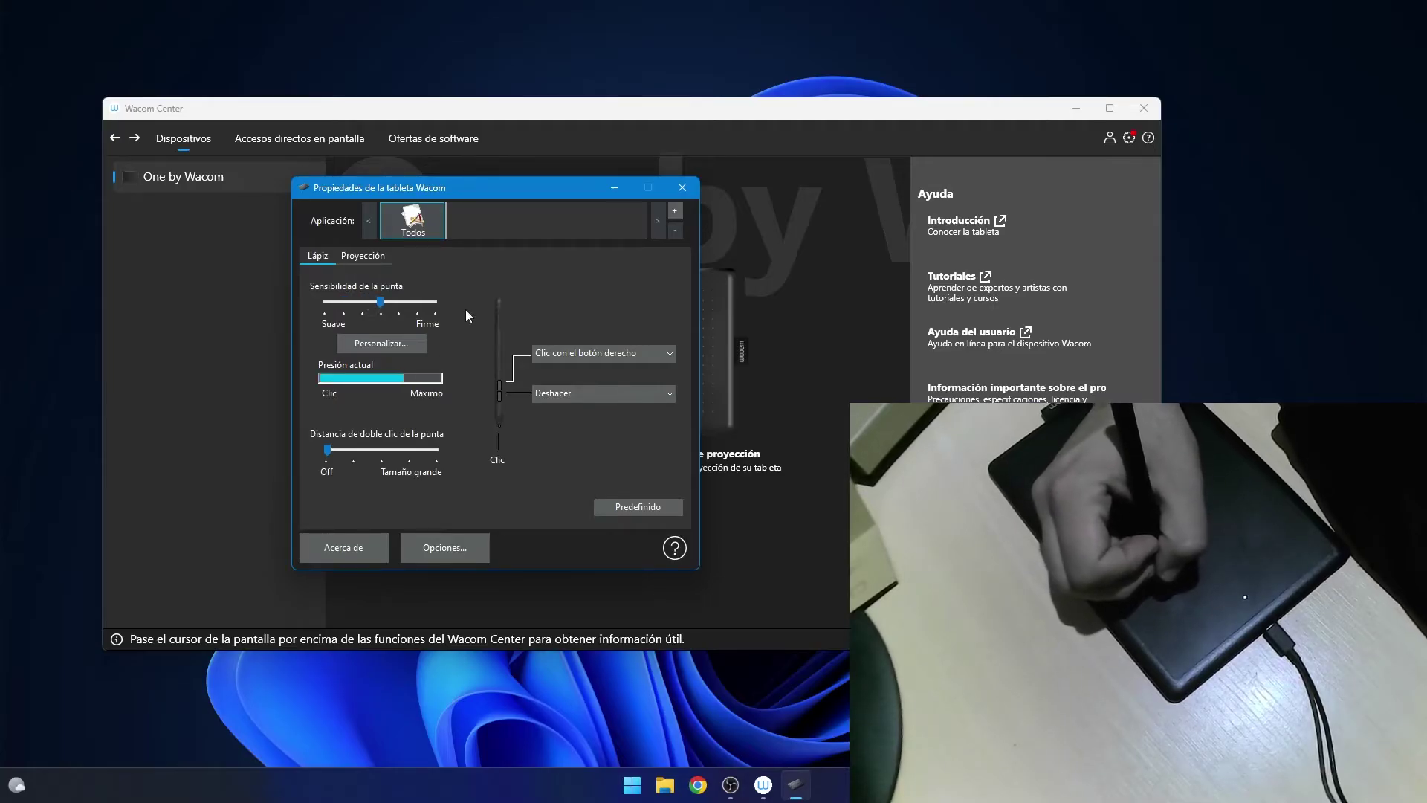
pyautogui.click(475, 323)
pyautogui.click(473, 343)
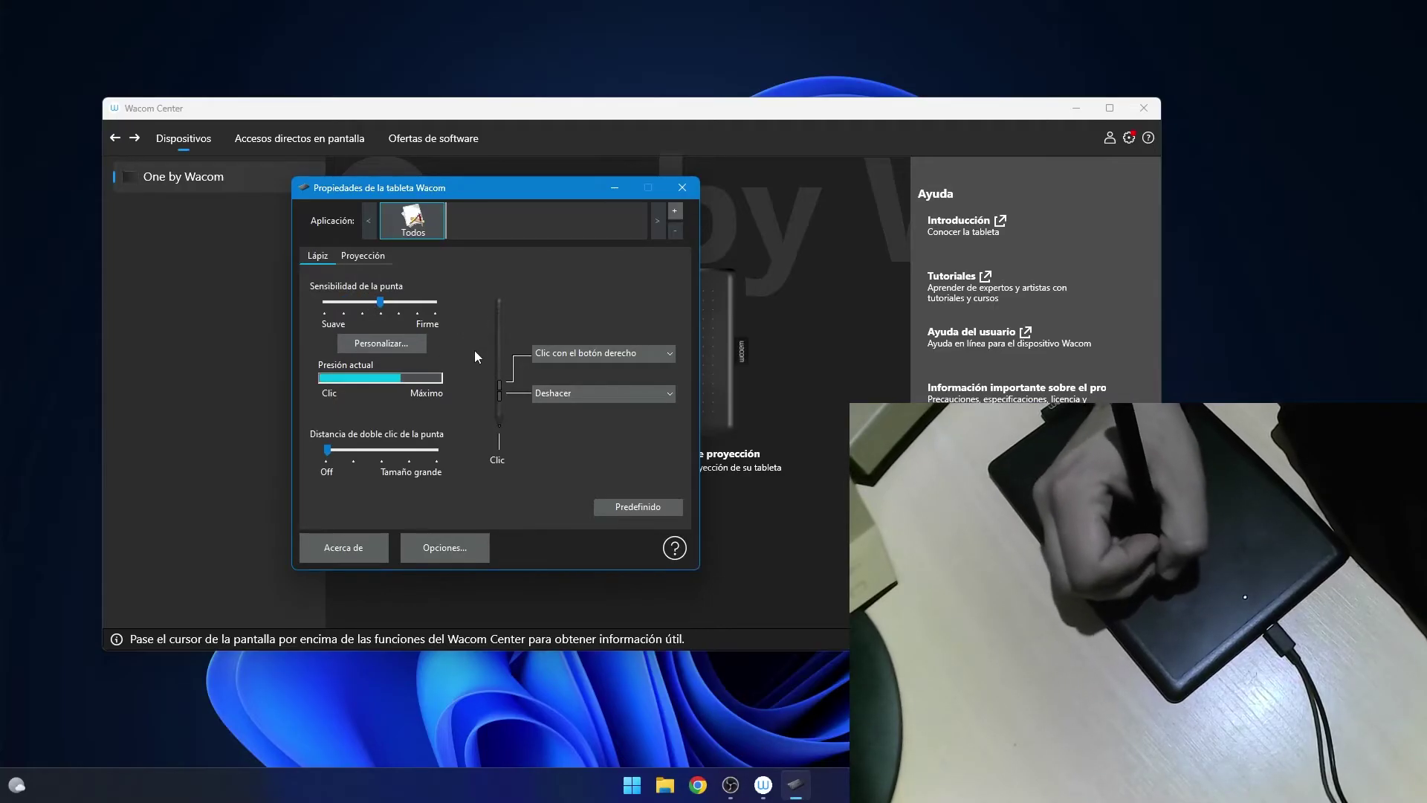
pyautogui.click(470, 356)
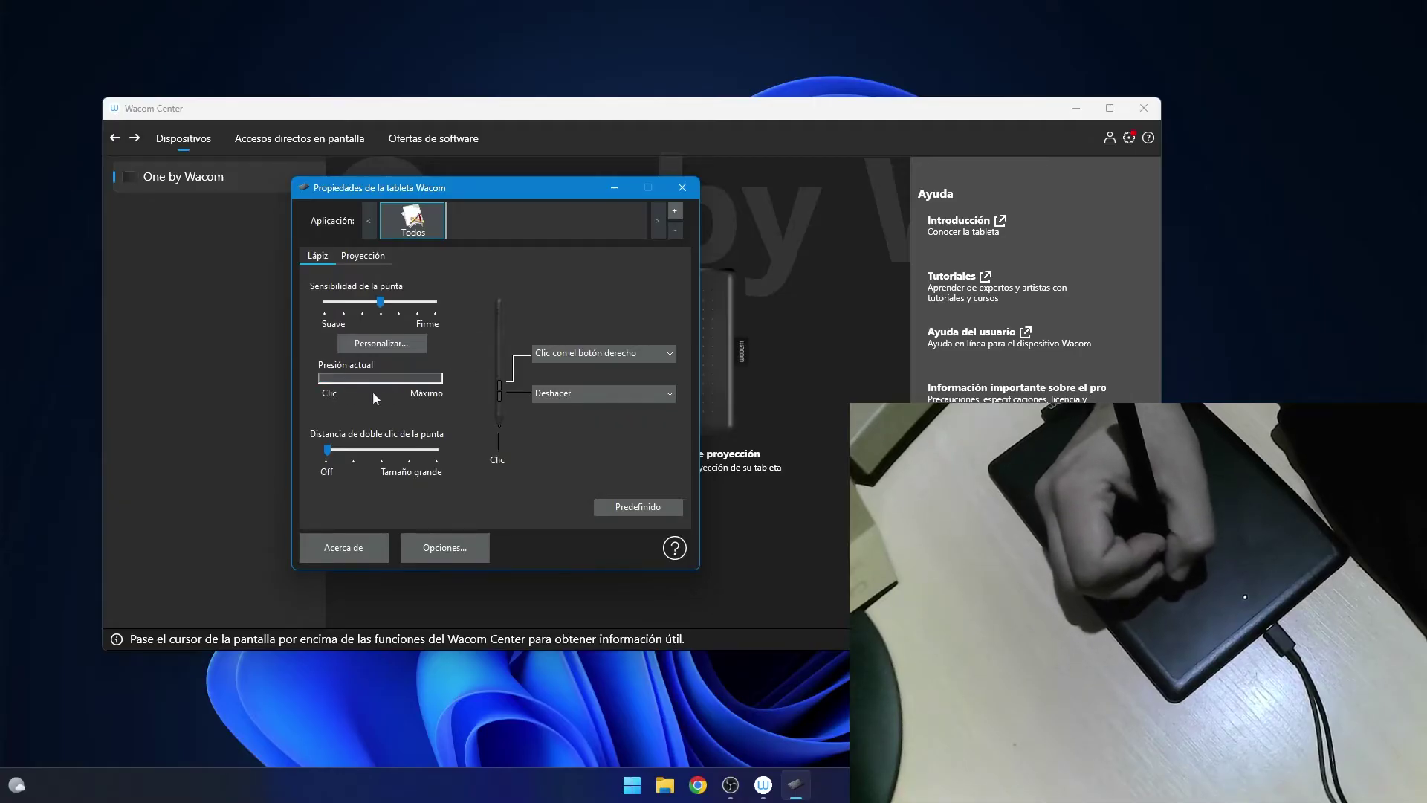
pyautogui.click(487, 375)
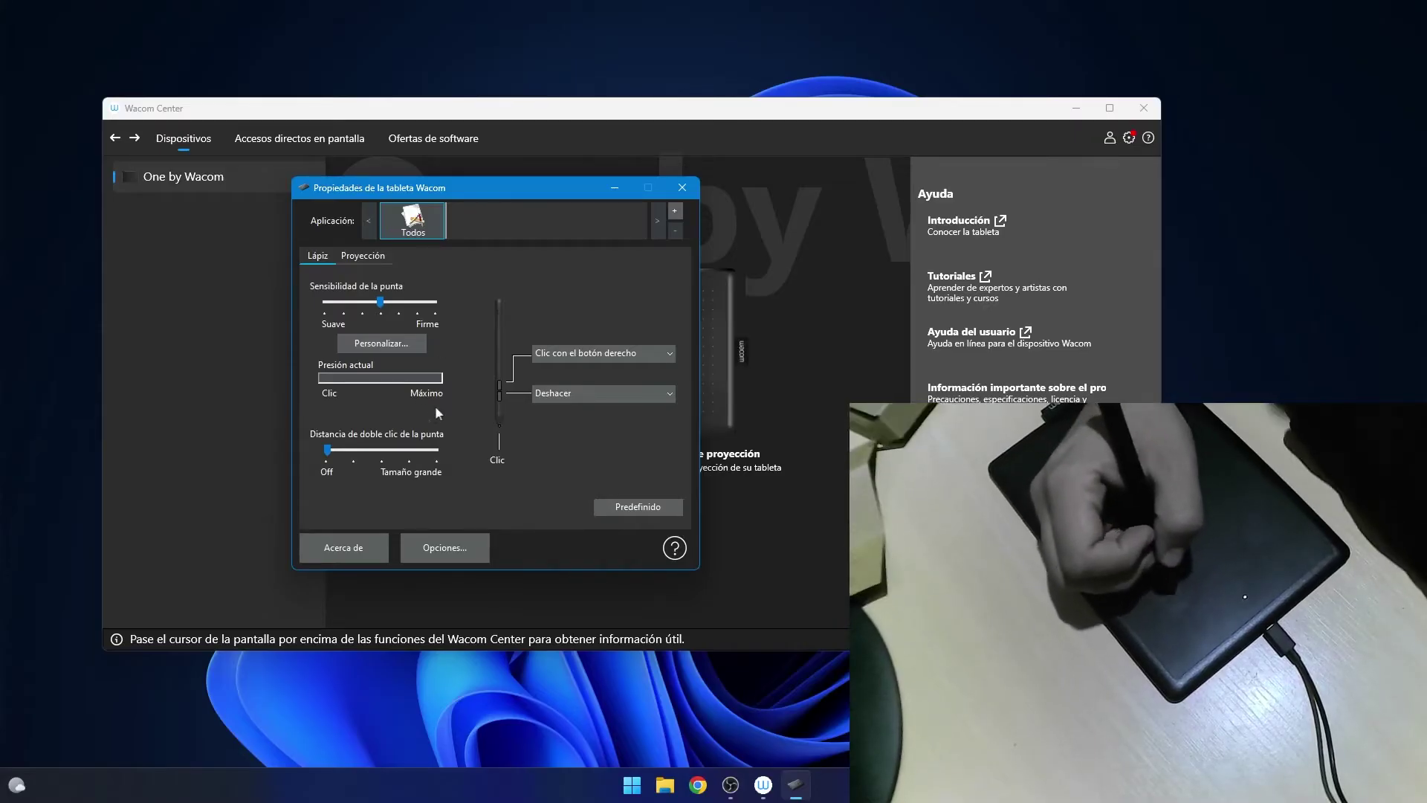
pyautogui.click(468, 312)
pyautogui.moveTo(468, 312); pyautogui.dragTo(362, 316)
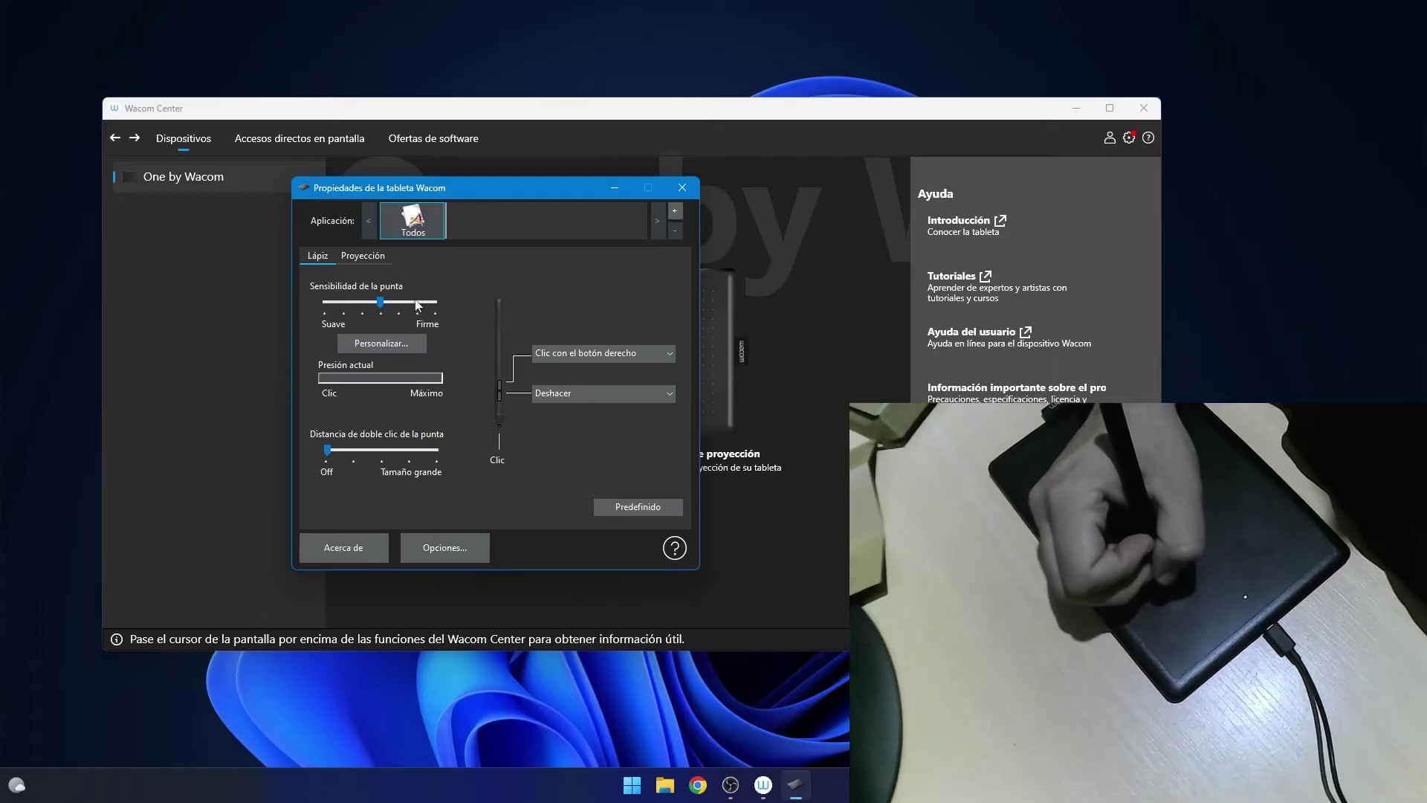
# Set the pen's tip sensitivity to the firmest level and test the pressure.
pyautogui.moveTo(387, 302); pyautogui.dragTo(440, 320)
pyautogui.click(480, 343)
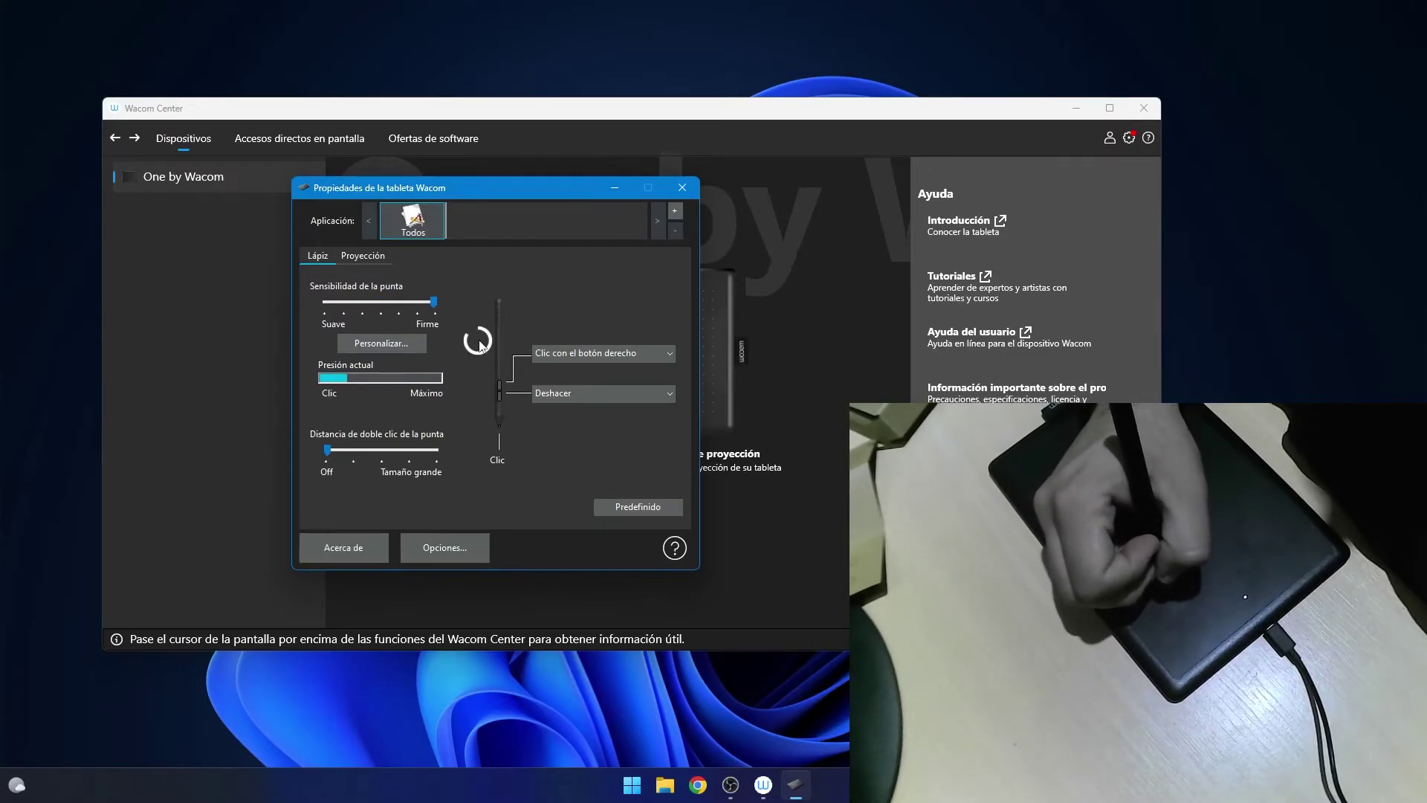
pyautogui.click(475, 364)
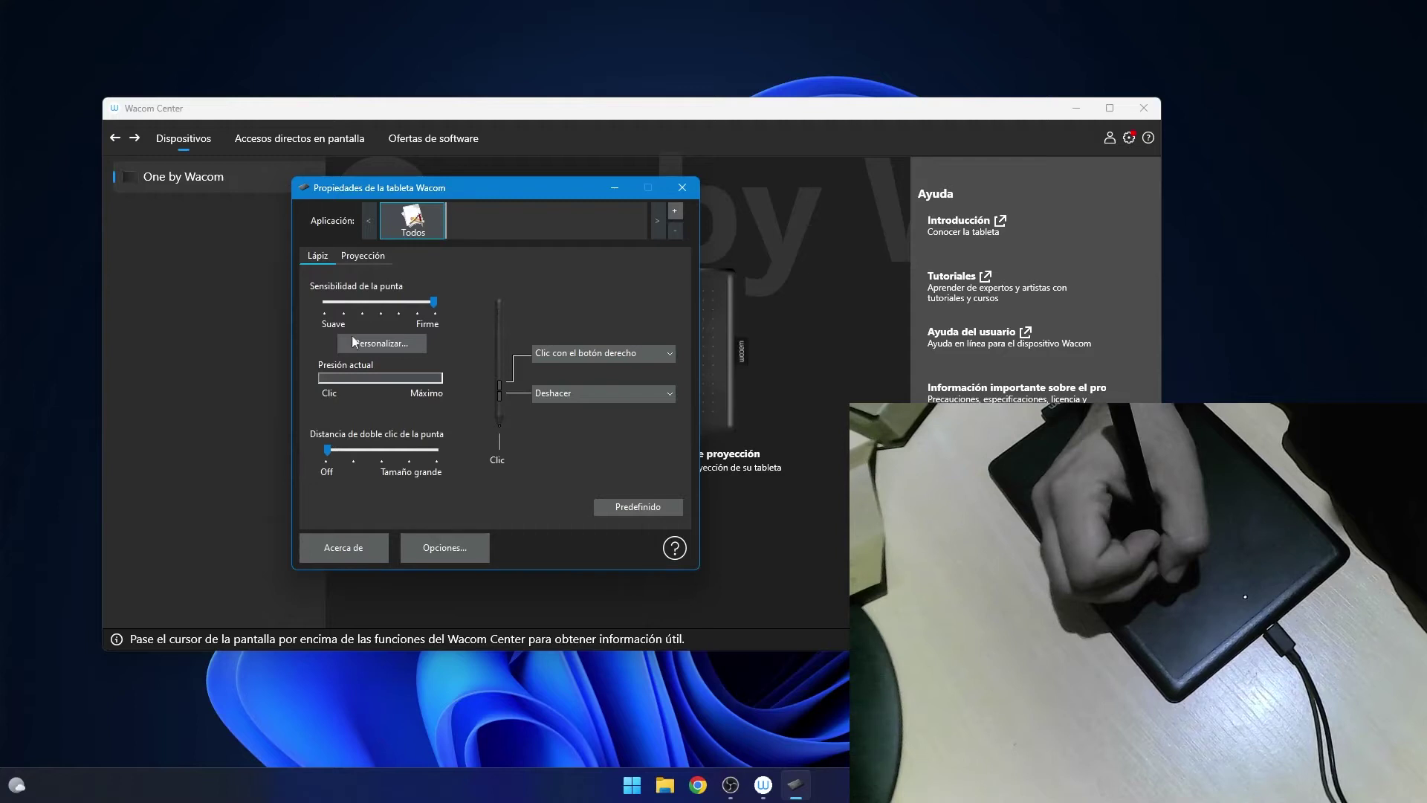
# Try softer tip sensitivity levels with the pen and set the sensitivity to the third mark from Suave.
pyautogui.click(358, 303)
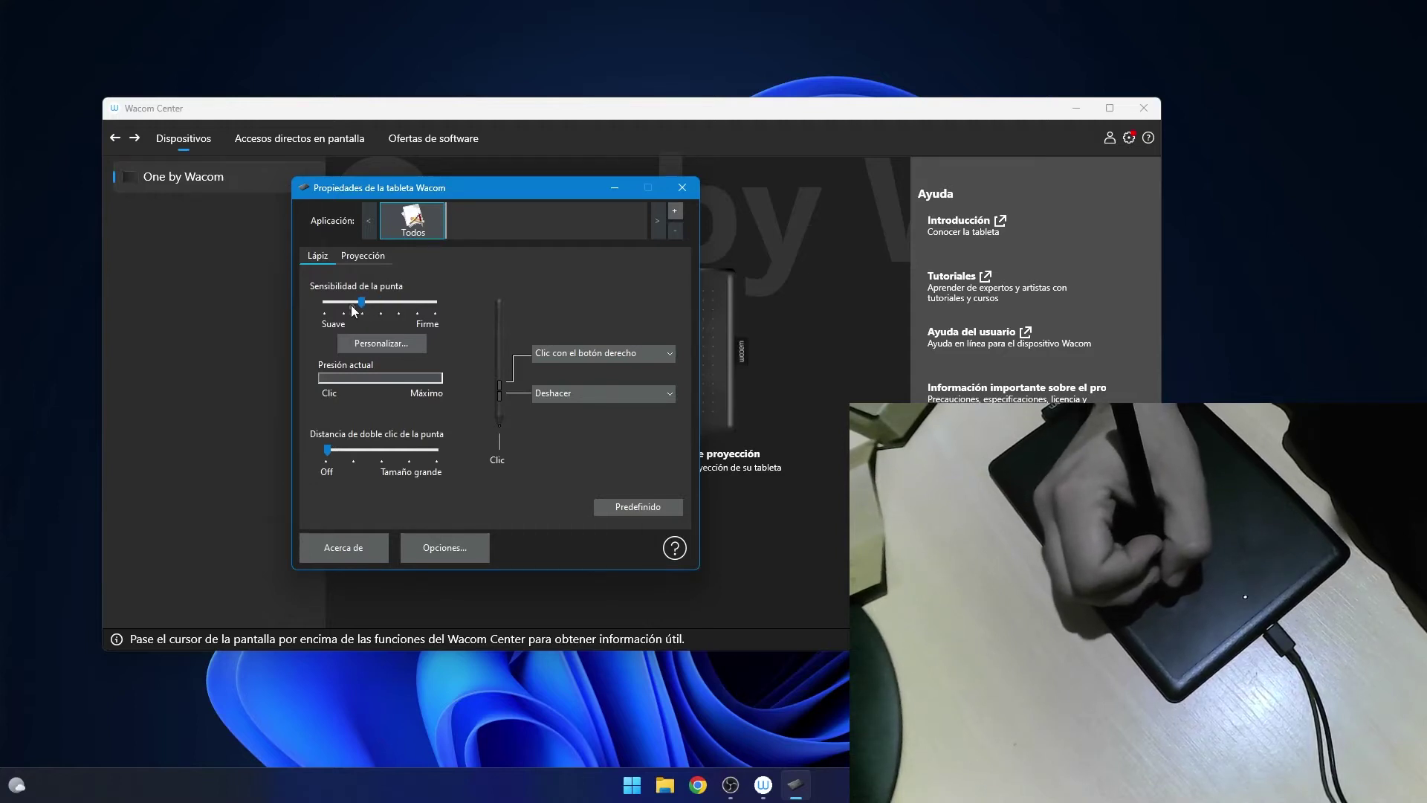
pyautogui.click(365, 308)
pyautogui.click(326, 306)
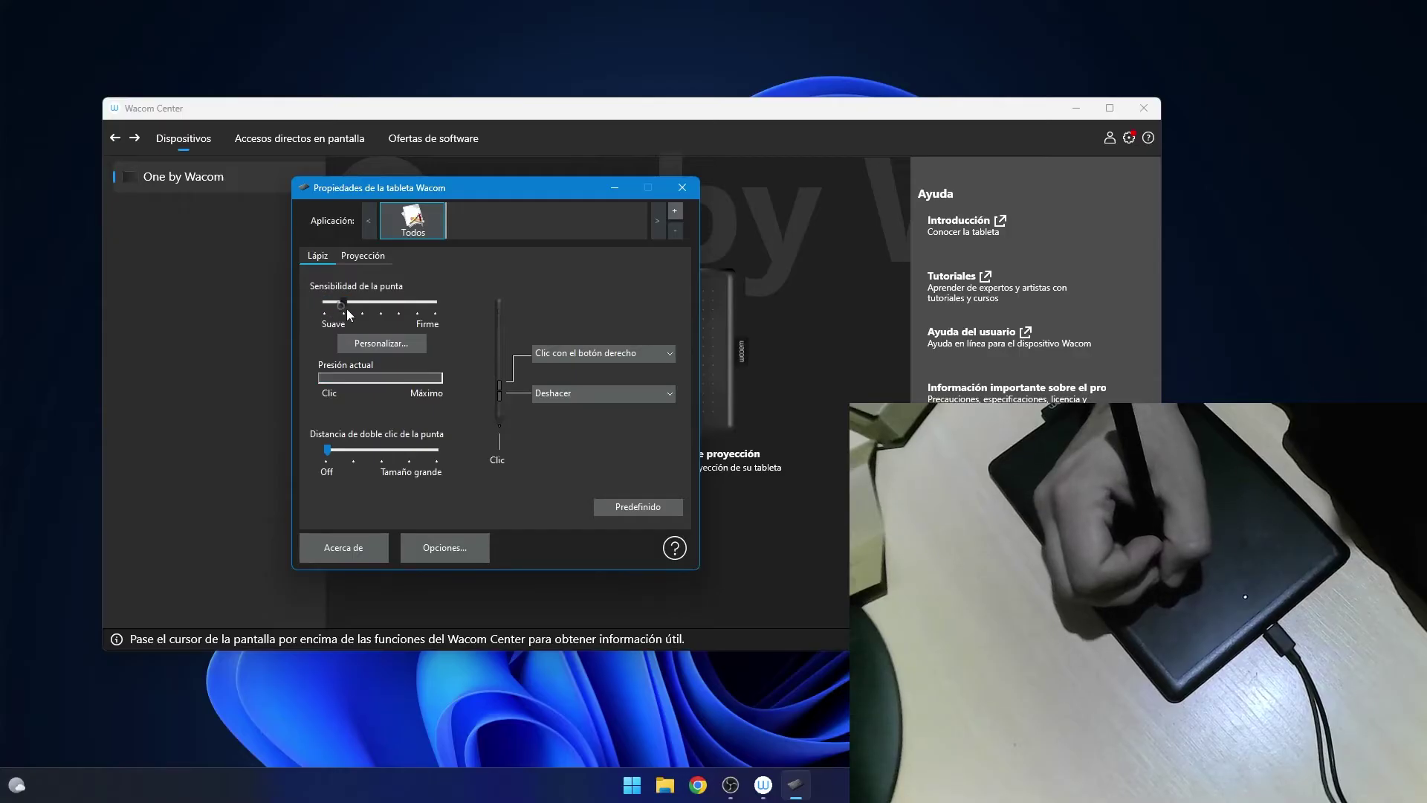
pyautogui.rightClick(469, 335)
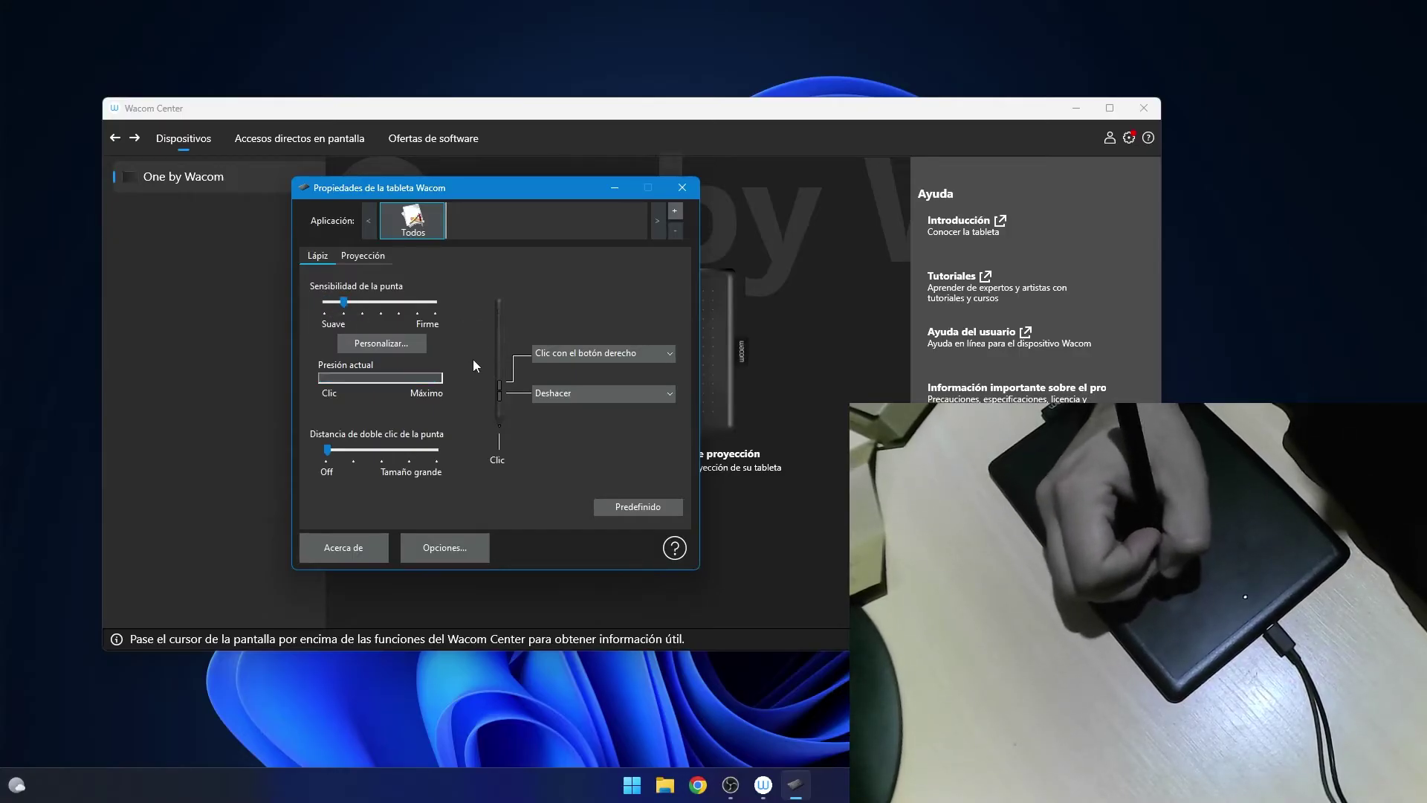
pyautogui.click(394, 318)
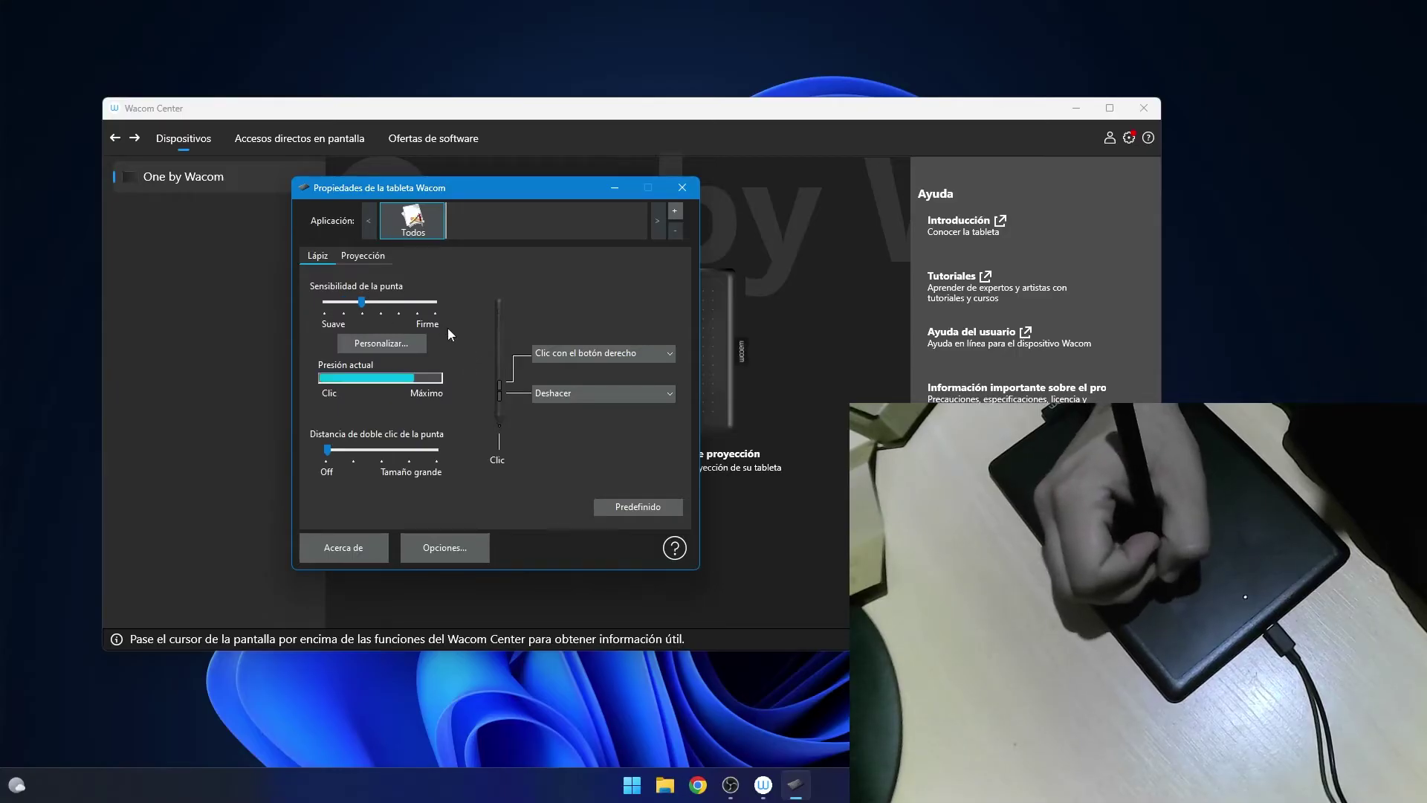
# Set the pen's tip sensitivity to the second mark from Suave and look through the functions available for the upper pen button.
pyautogui.click(333, 305)
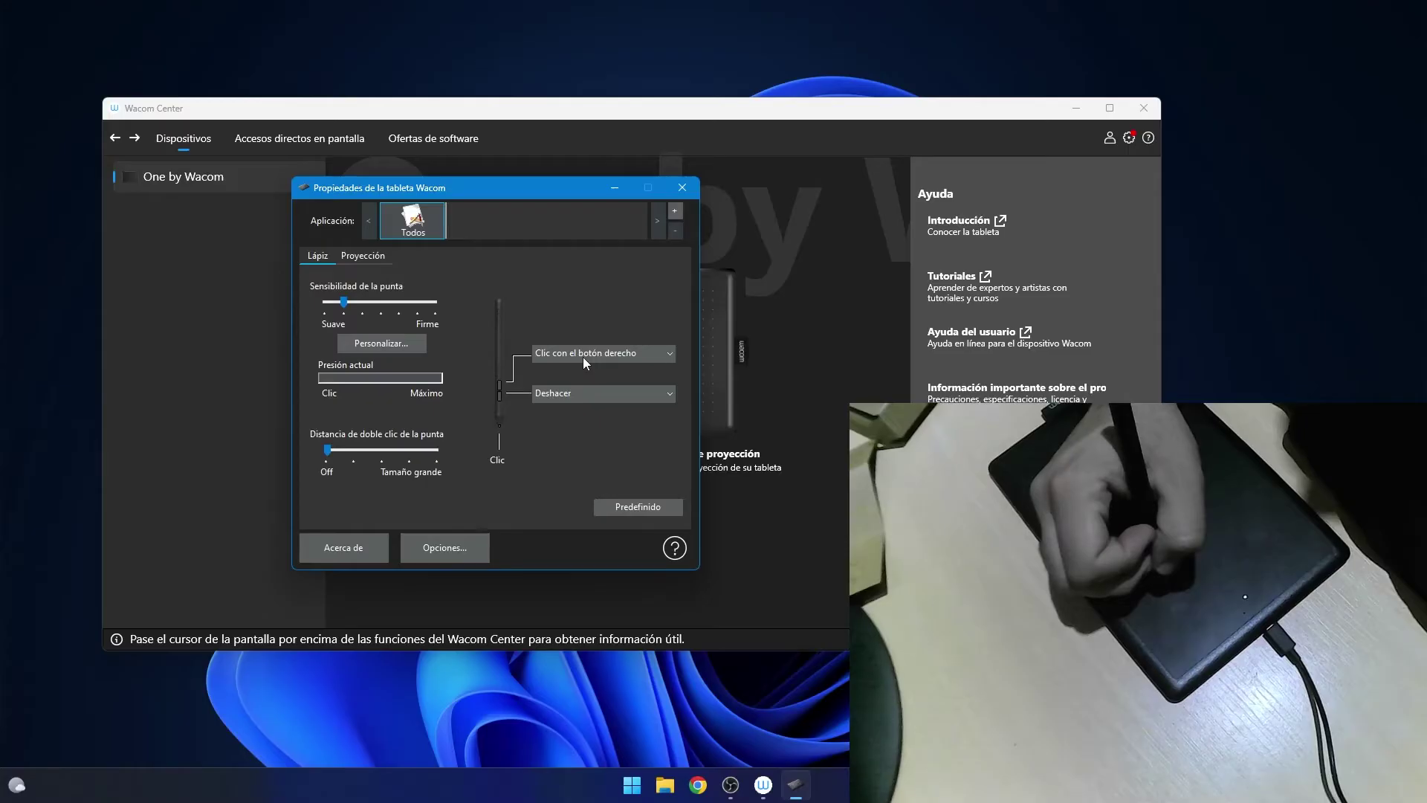
pyautogui.click(555, 354)
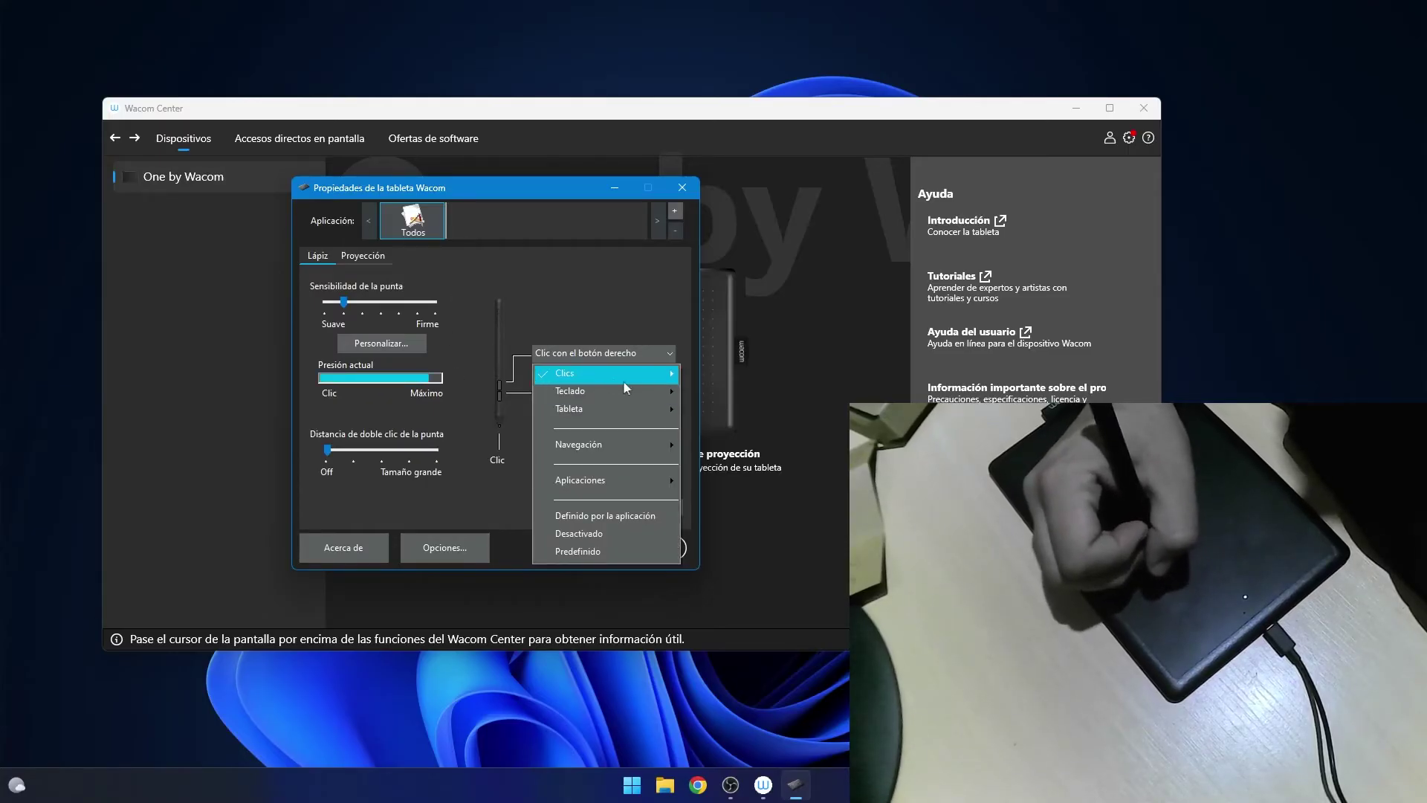
pyautogui.moveTo(605, 383)
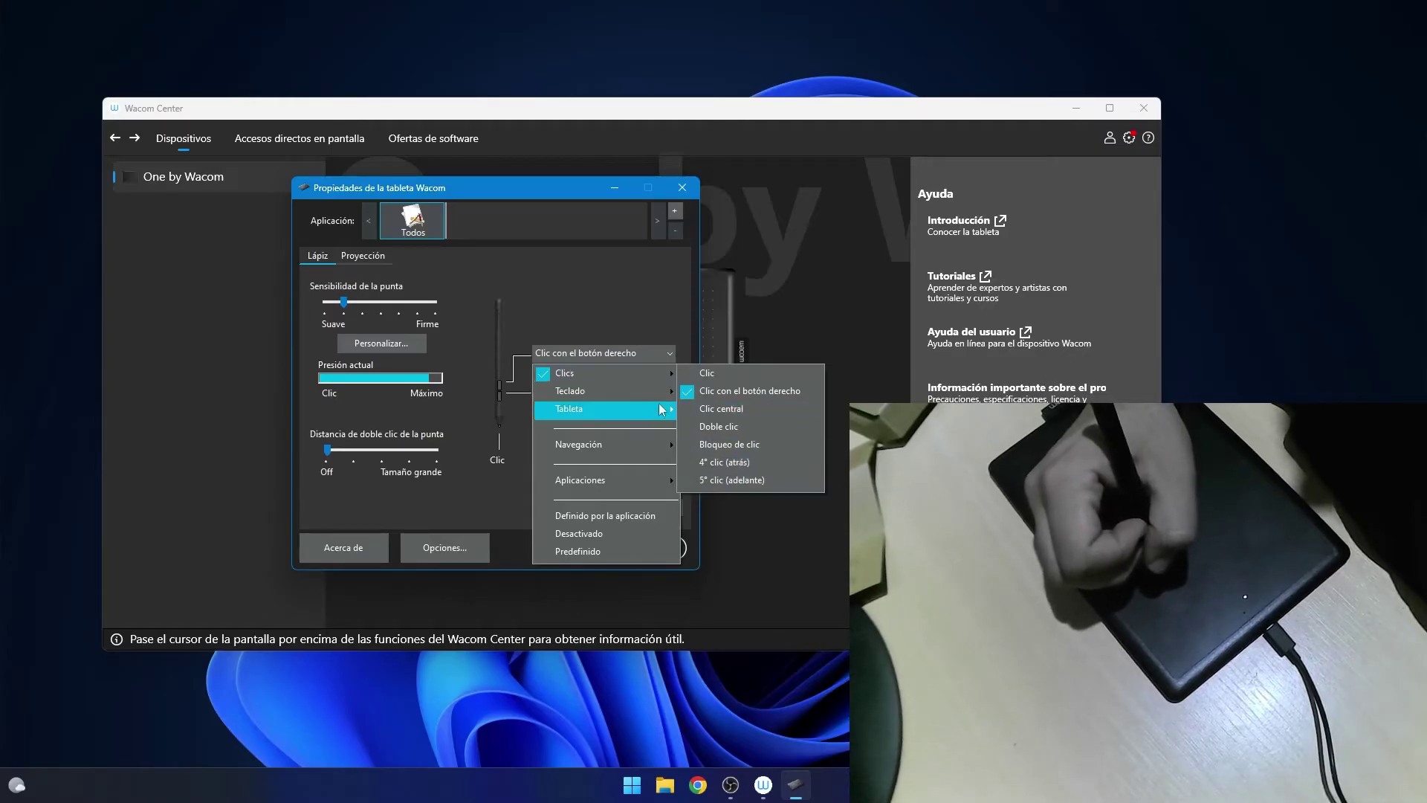
pyautogui.moveTo(661, 400)
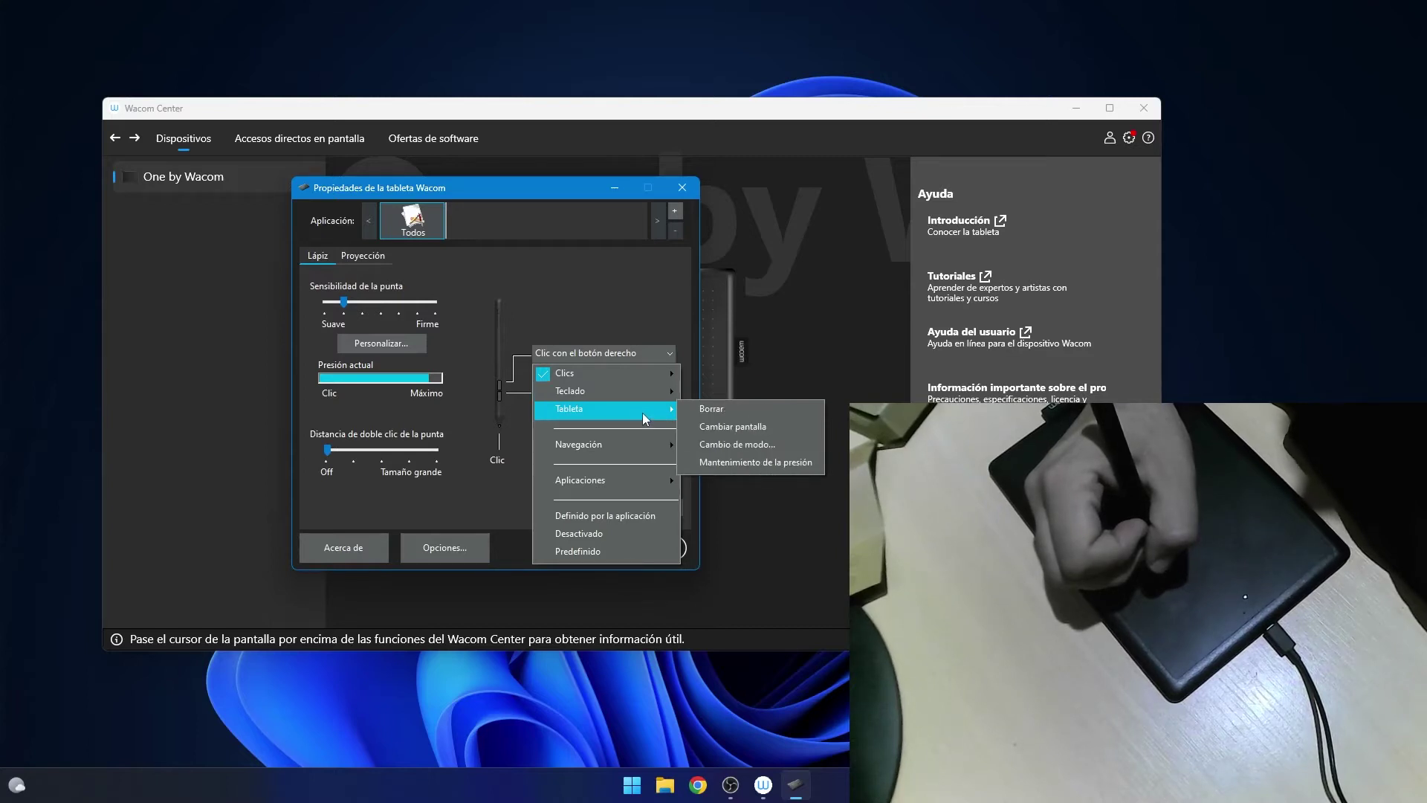
pyautogui.moveTo(610, 452)
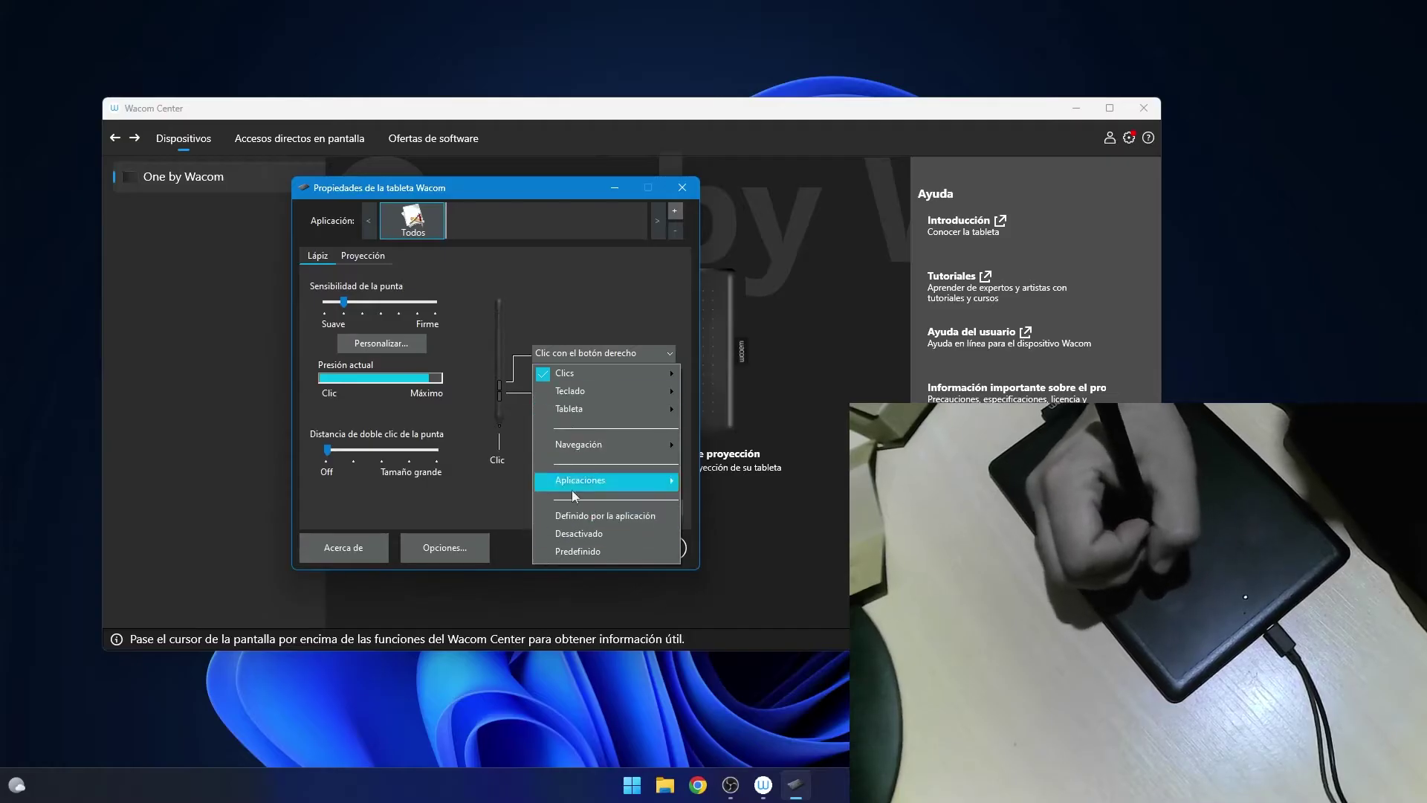
pyautogui.click(565, 311)
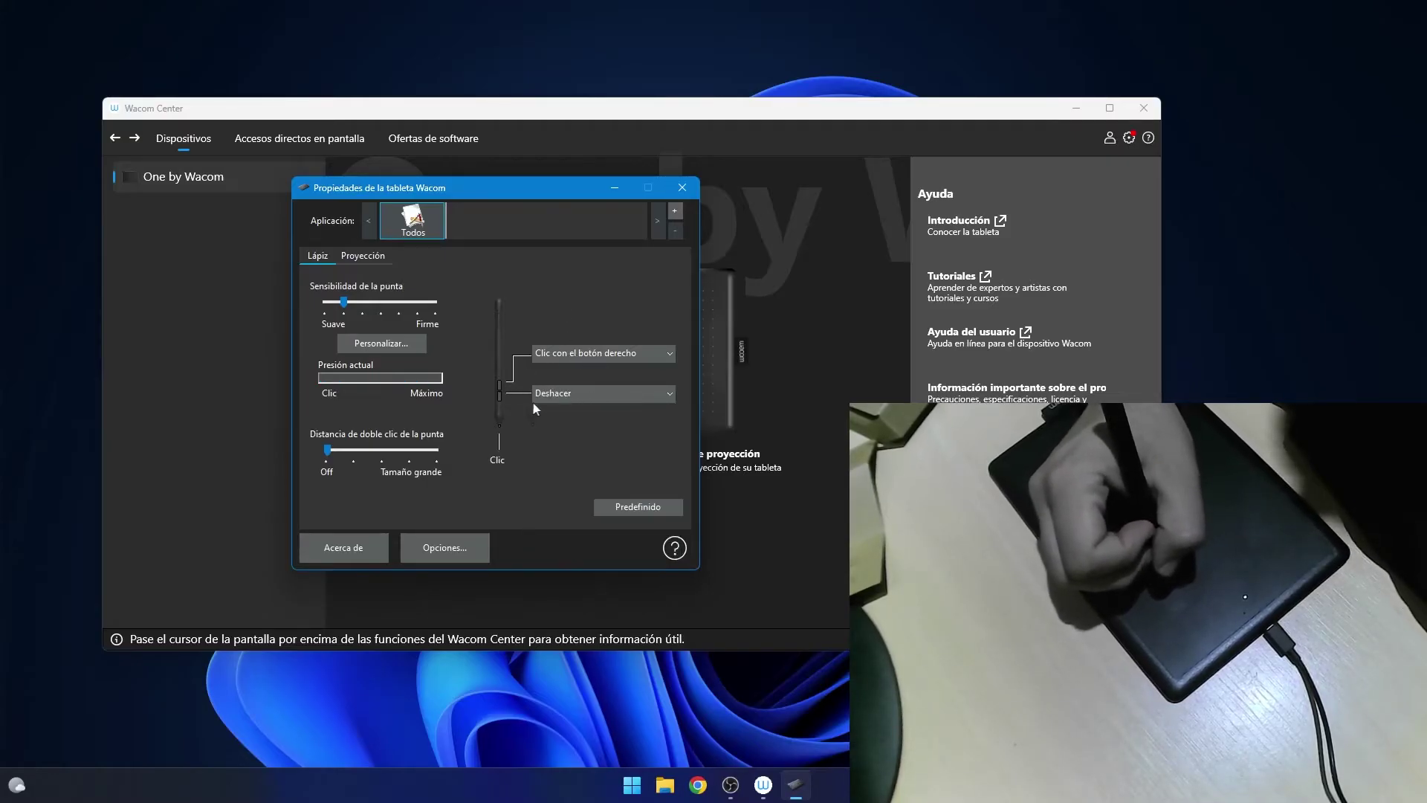
# Look through the functions available for the lower pen button, leaving its assignment as it is.
pyautogui.click(561, 395)
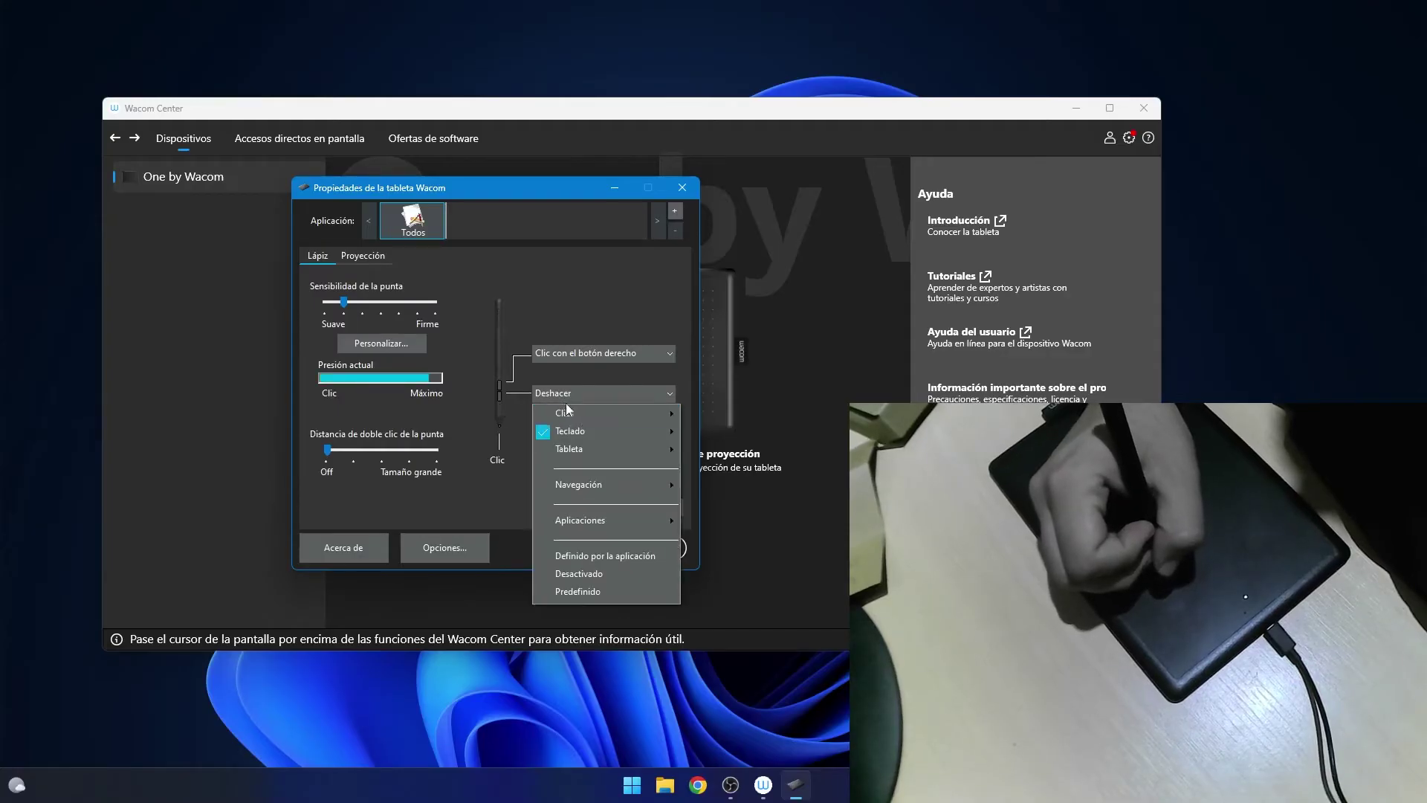
pyautogui.moveTo(568, 421)
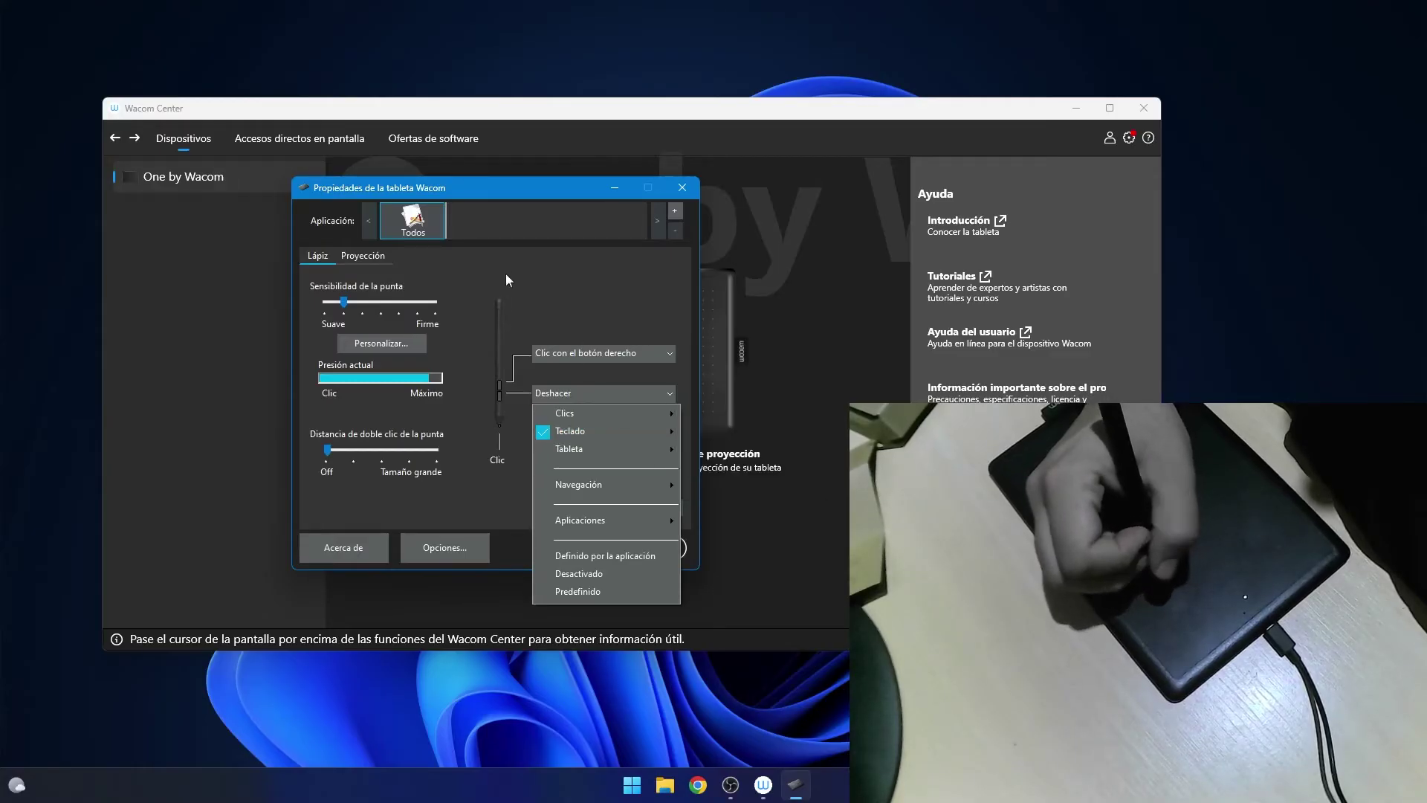
pyautogui.click(528, 285)
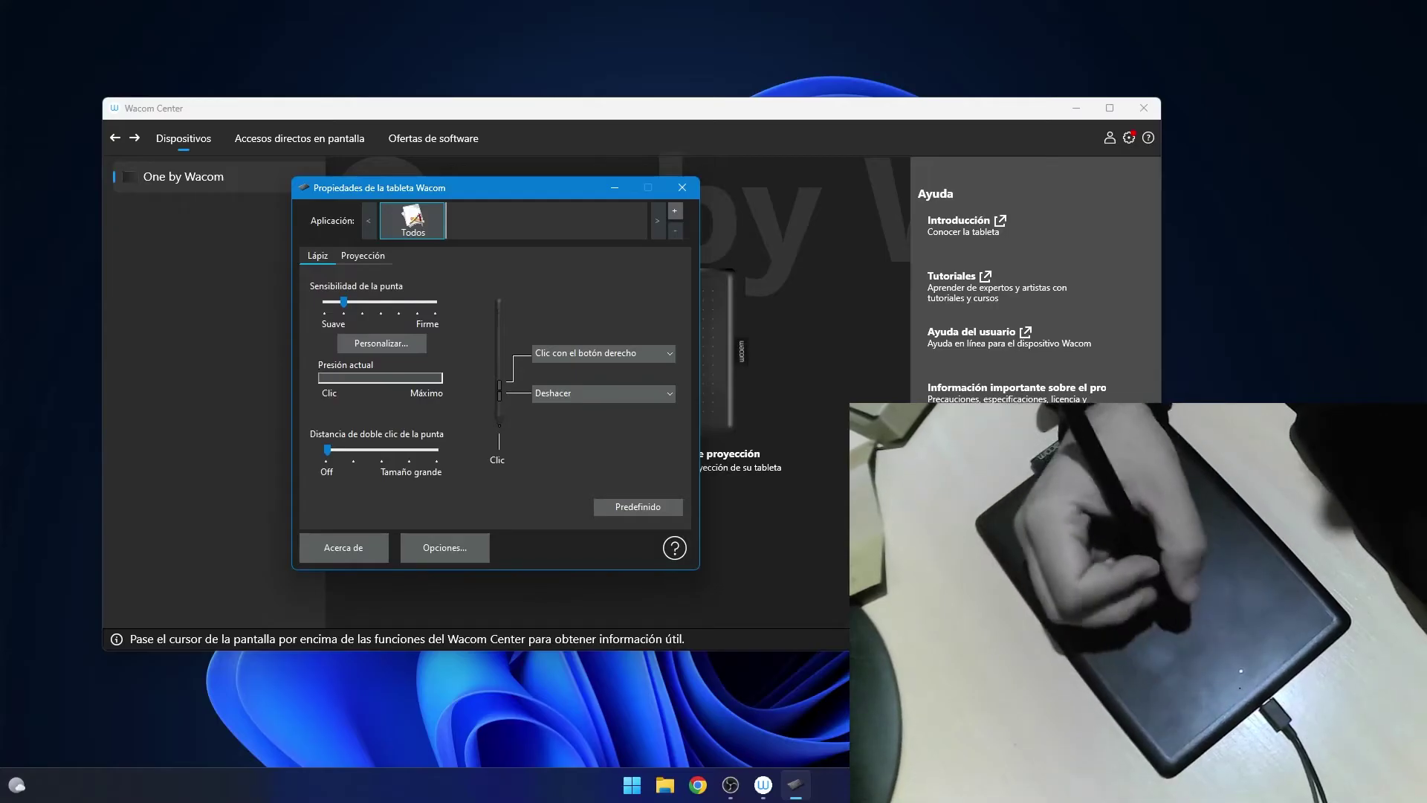
# Check the screen area choices in the Proyección options and set the tablet area to Completa.
pyautogui.click(364, 255)
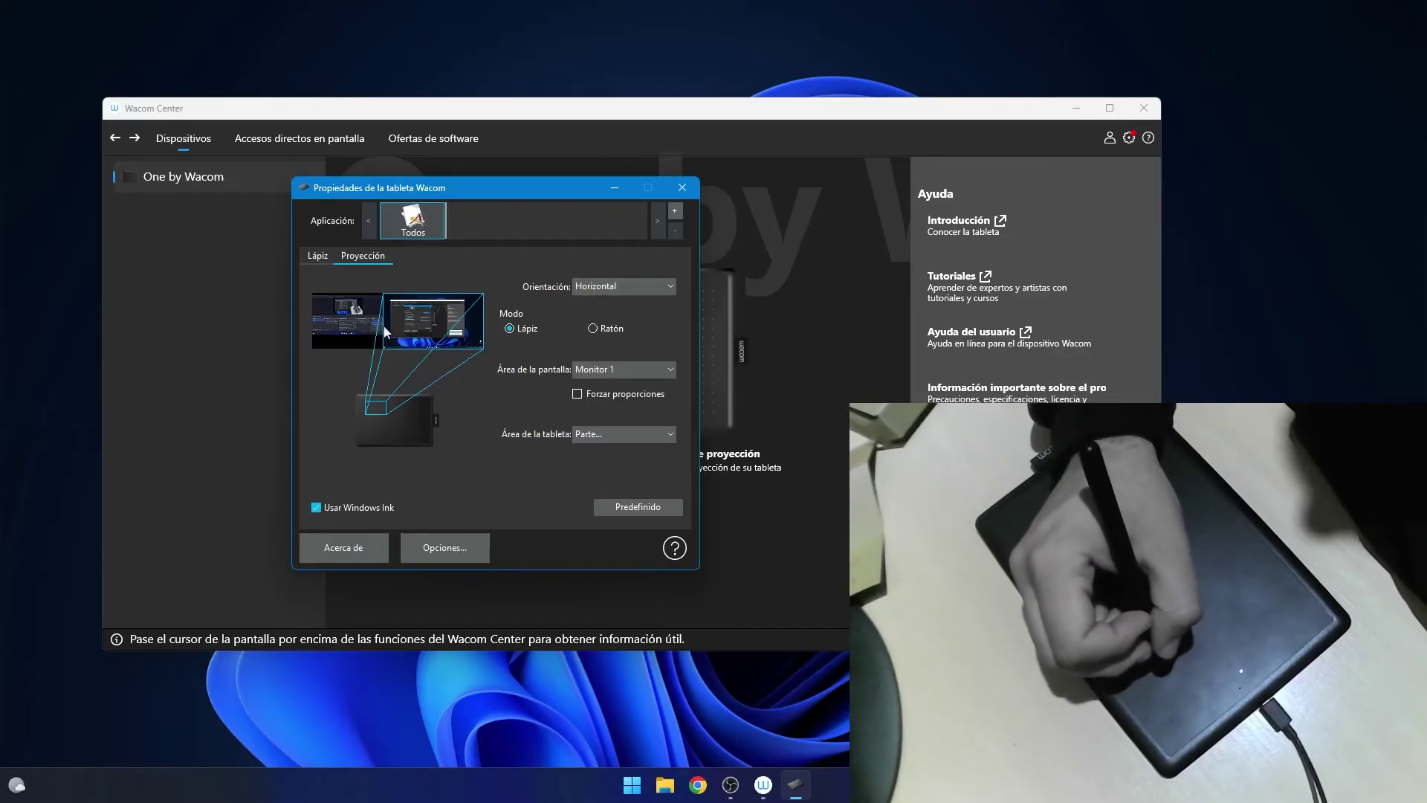
pyautogui.click(600, 366)
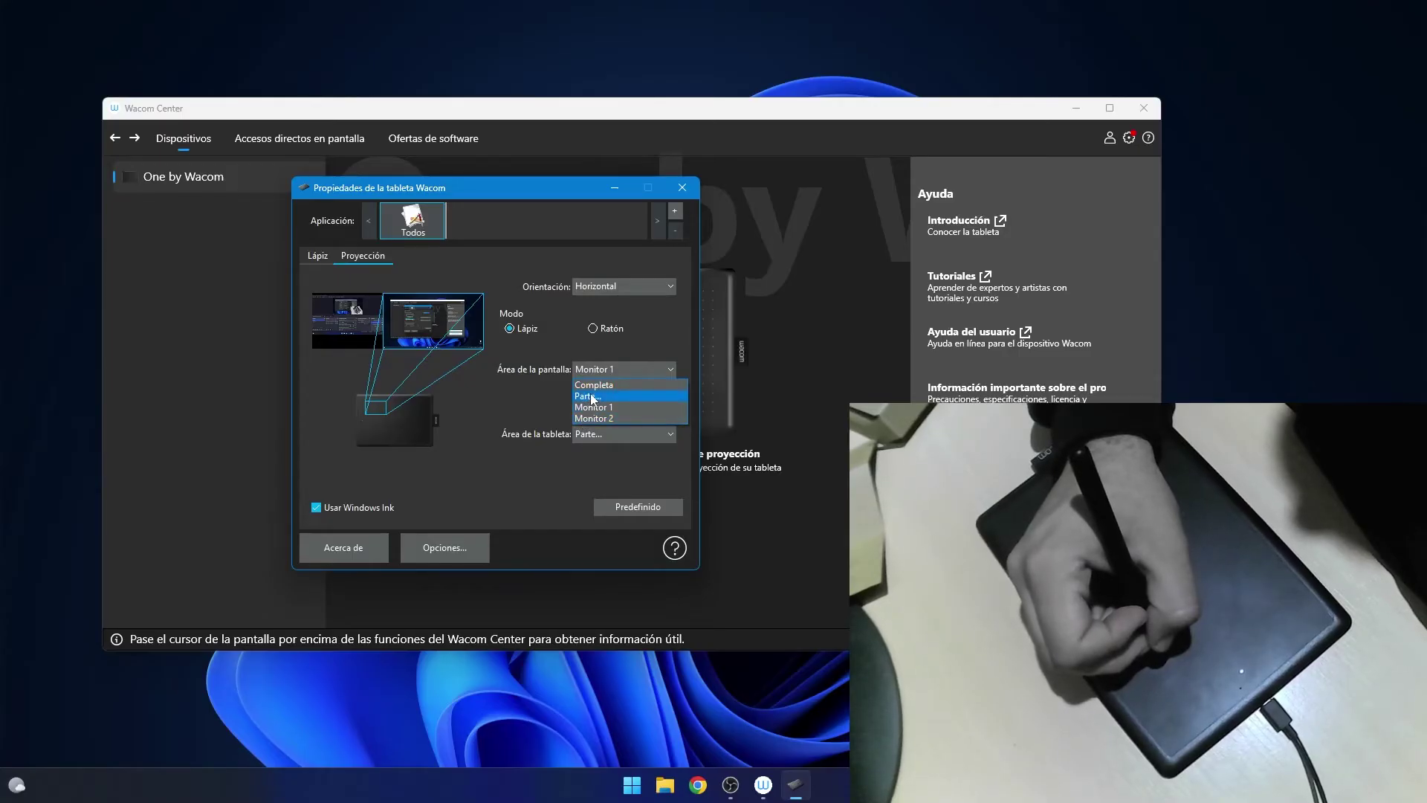
pyautogui.click(533, 384)
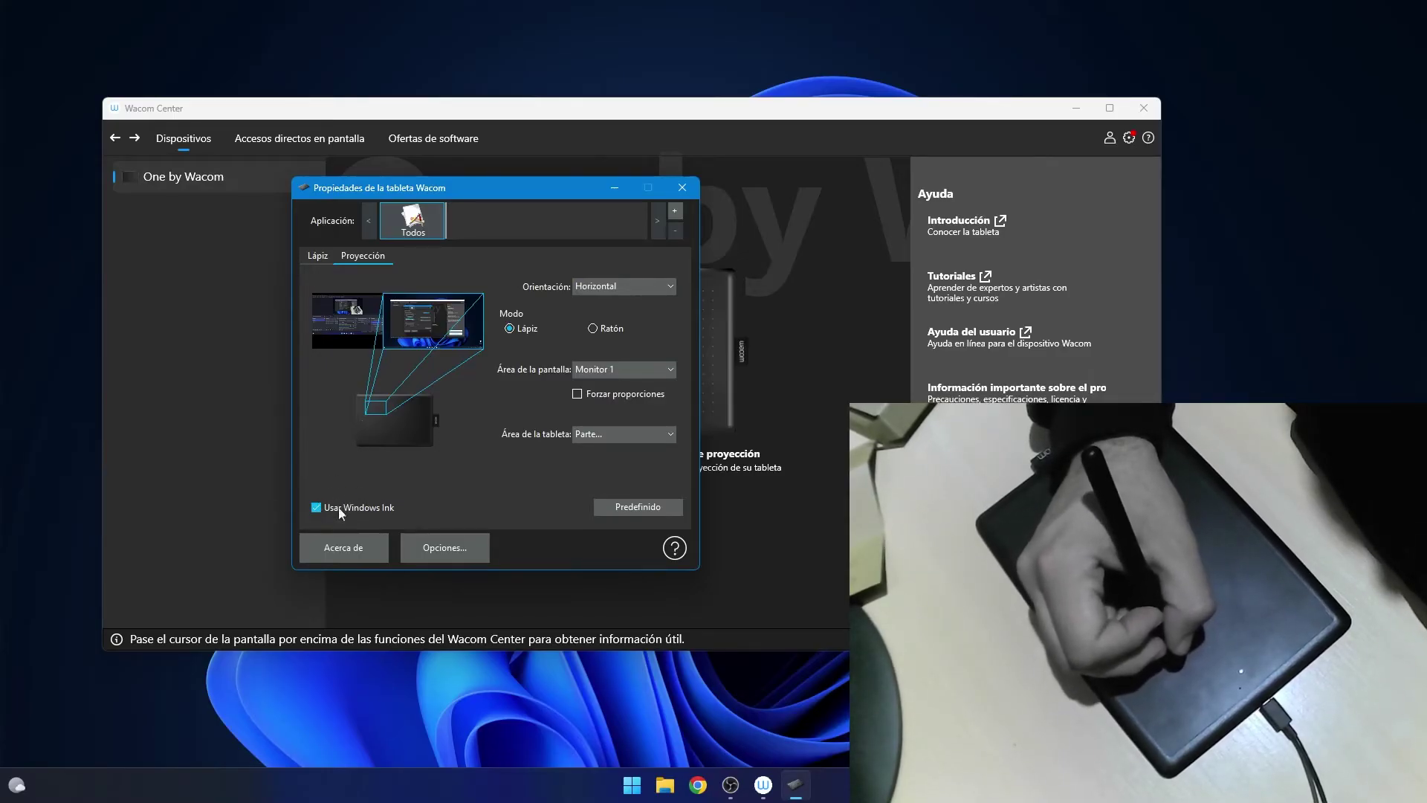
pyautogui.click(609, 435)
pyautogui.click(614, 457)
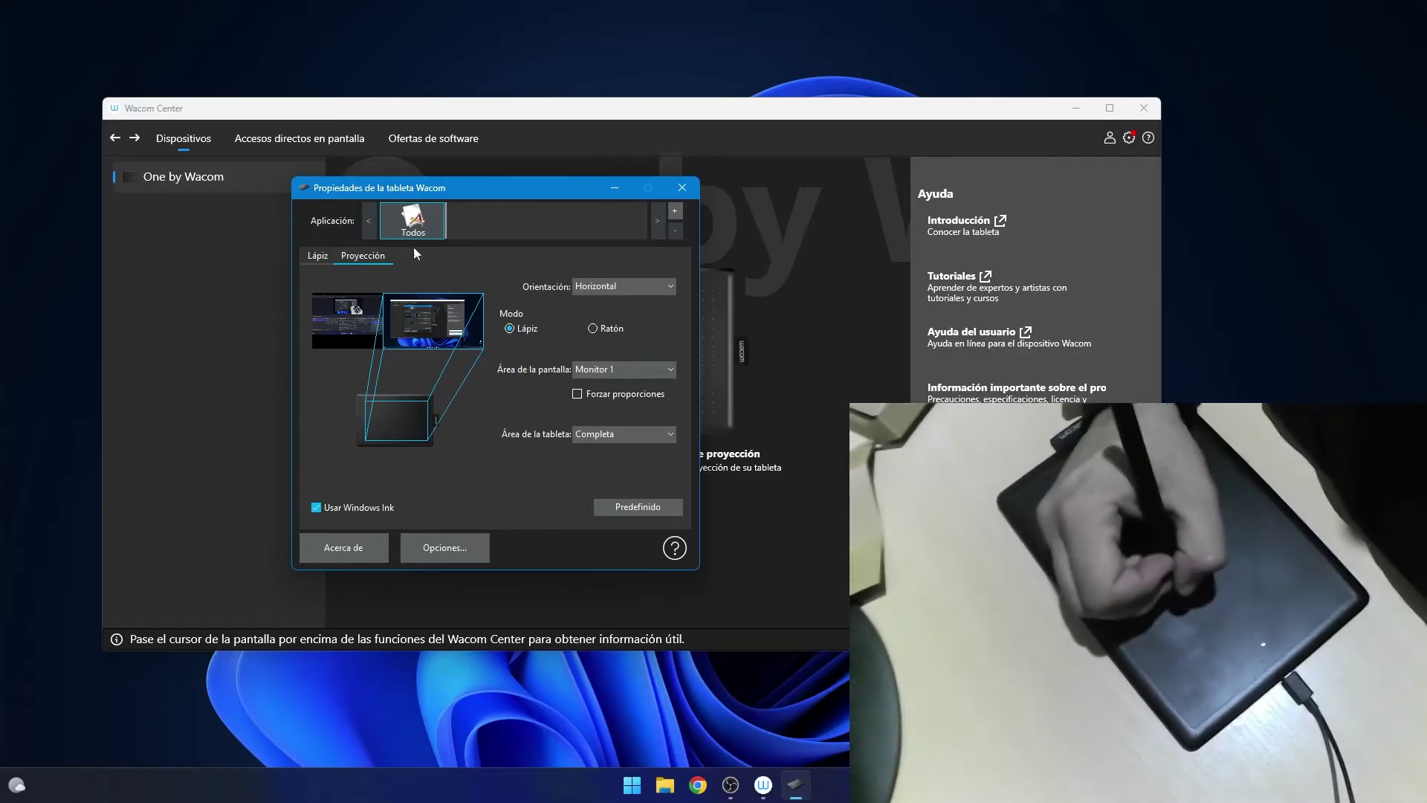
# Limit the tablet area to a part, resizing its rectangle to about 3943 for Inferior and 6514 for Derecha.
pyautogui.click(632, 434)
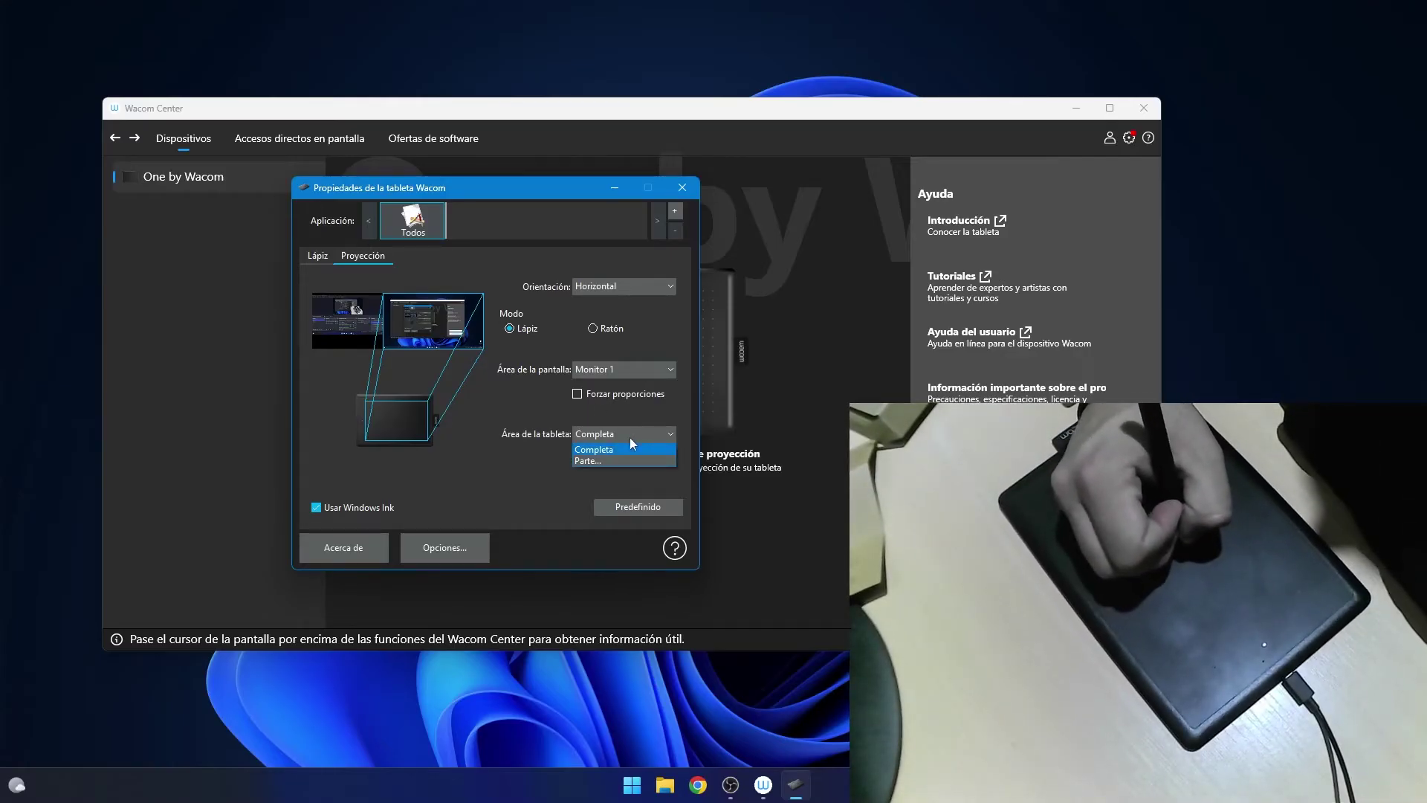
pyautogui.click(617, 457)
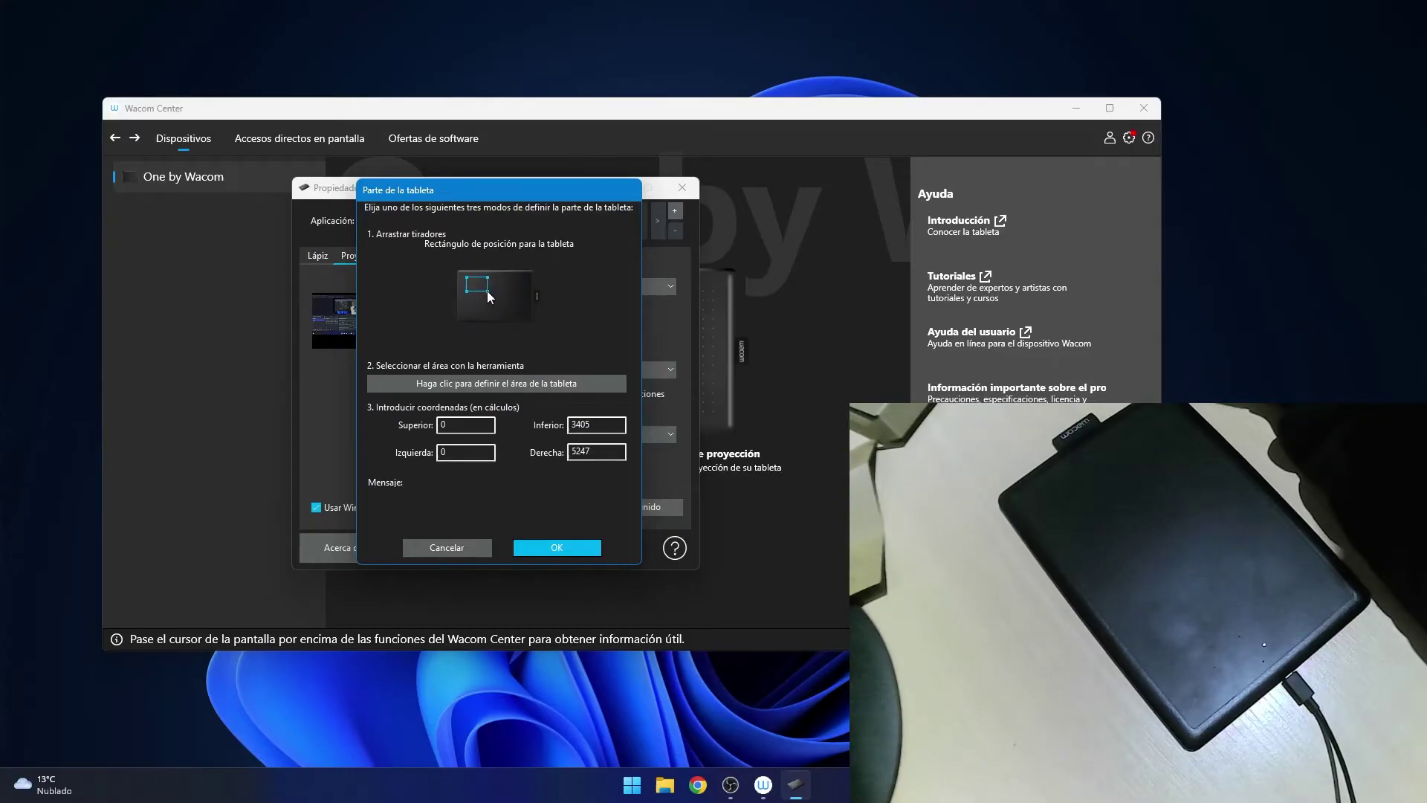
pyautogui.moveTo(489, 292); pyautogui.dragTo(490, 293)
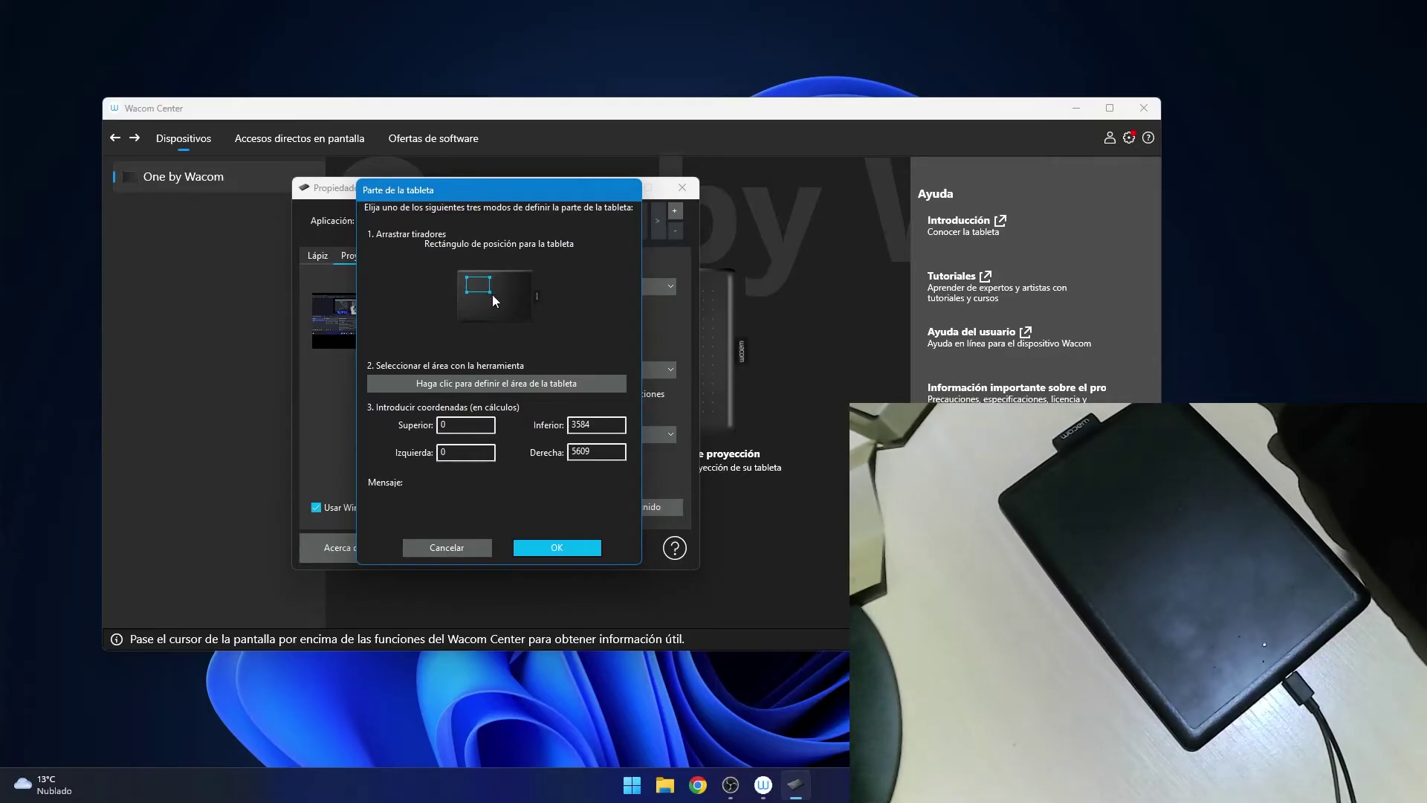
pyautogui.moveTo(491, 295); pyautogui.dragTo(494, 295)
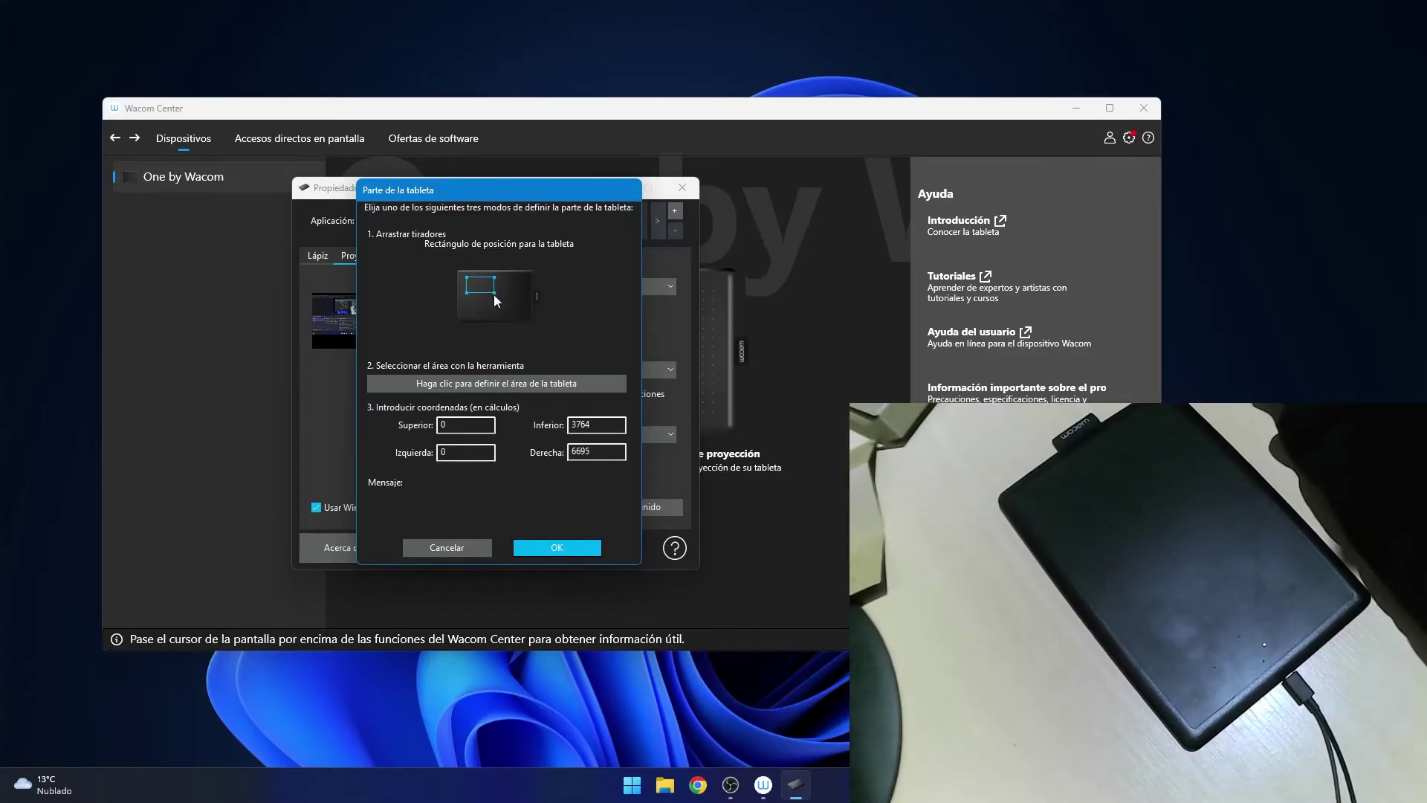
pyautogui.moveTo(494, 294); pyautogui.dragTo(494, 292)
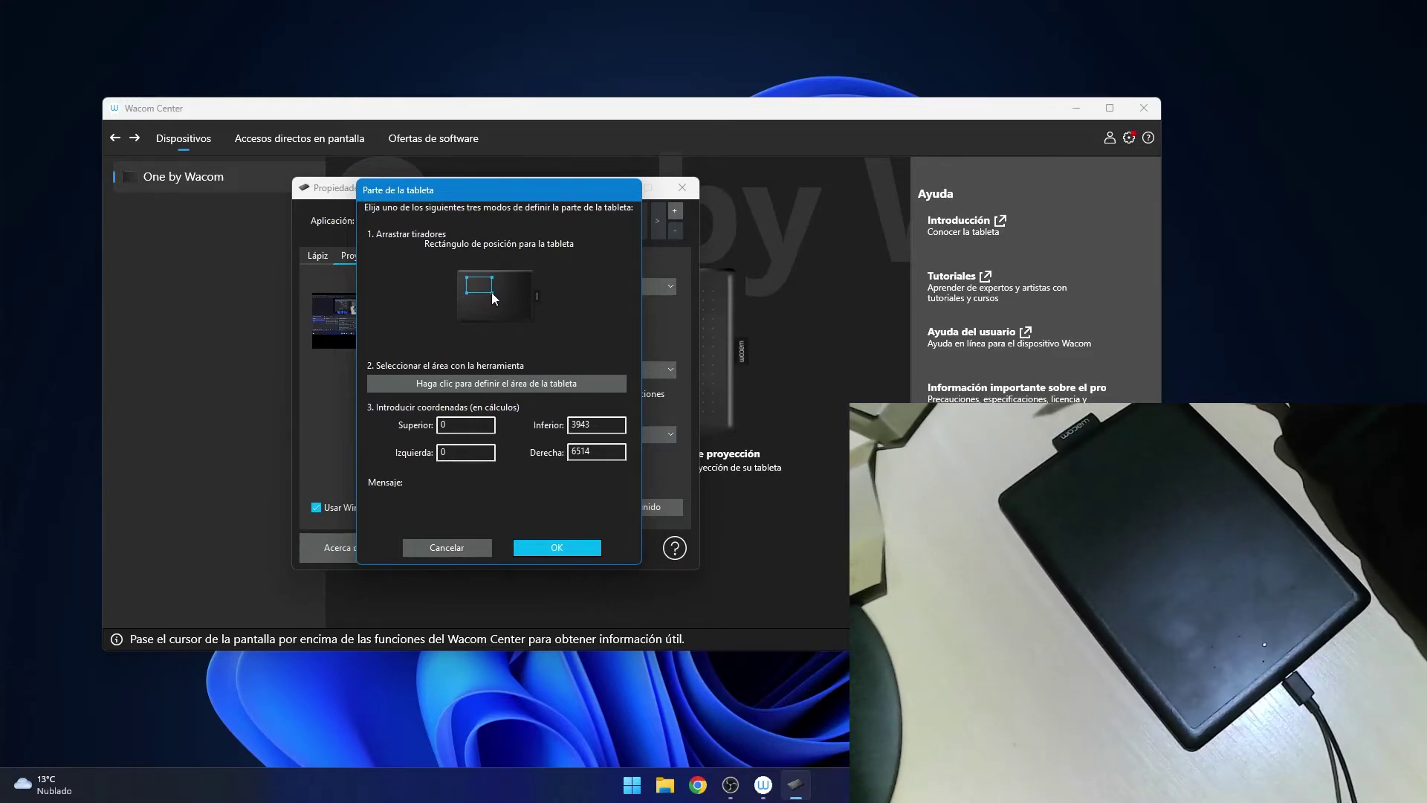
pyautogui.click(551, 546)
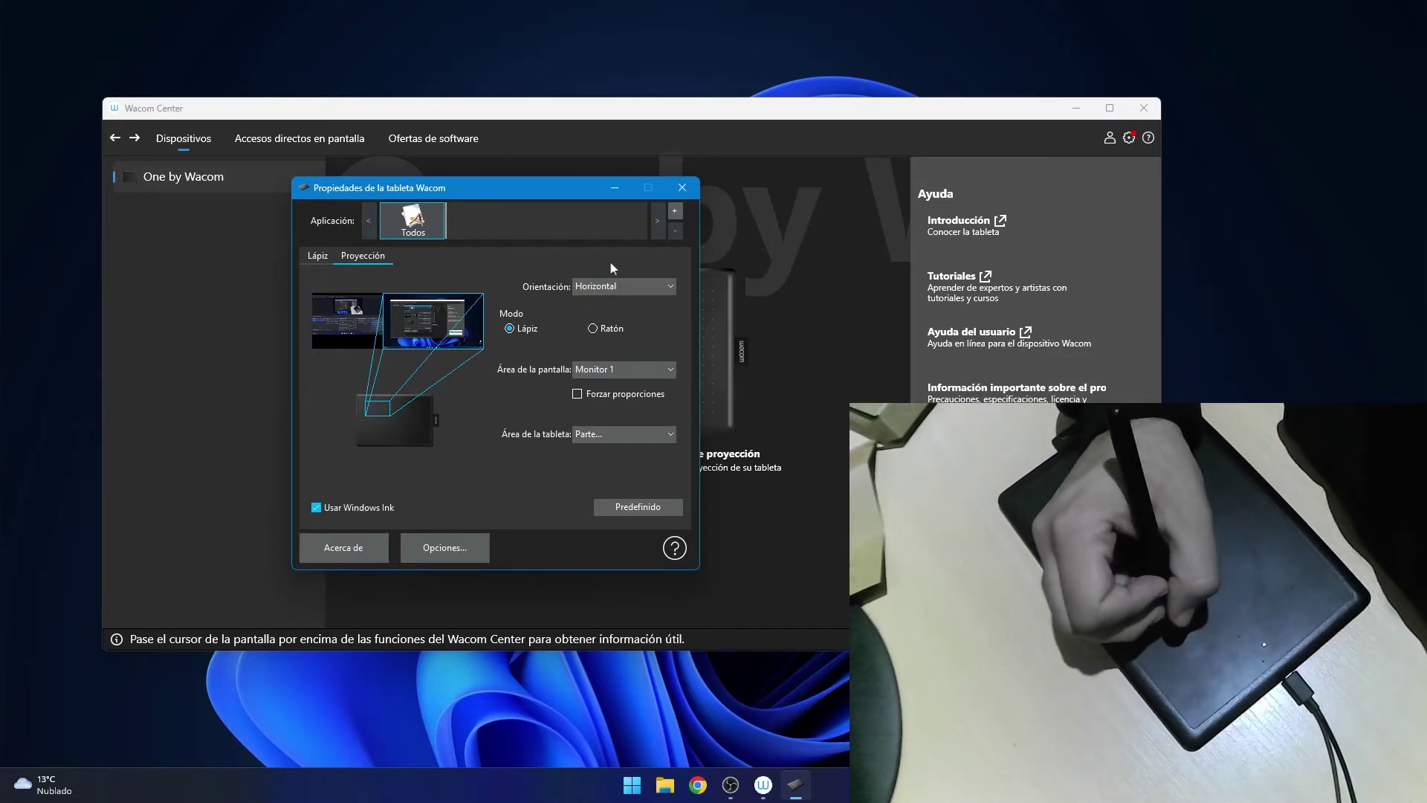
# View the applications that can get custom settings without adding one, and check the Lápiz options before returning to Proyección.
pyautogui.click(675, 211)
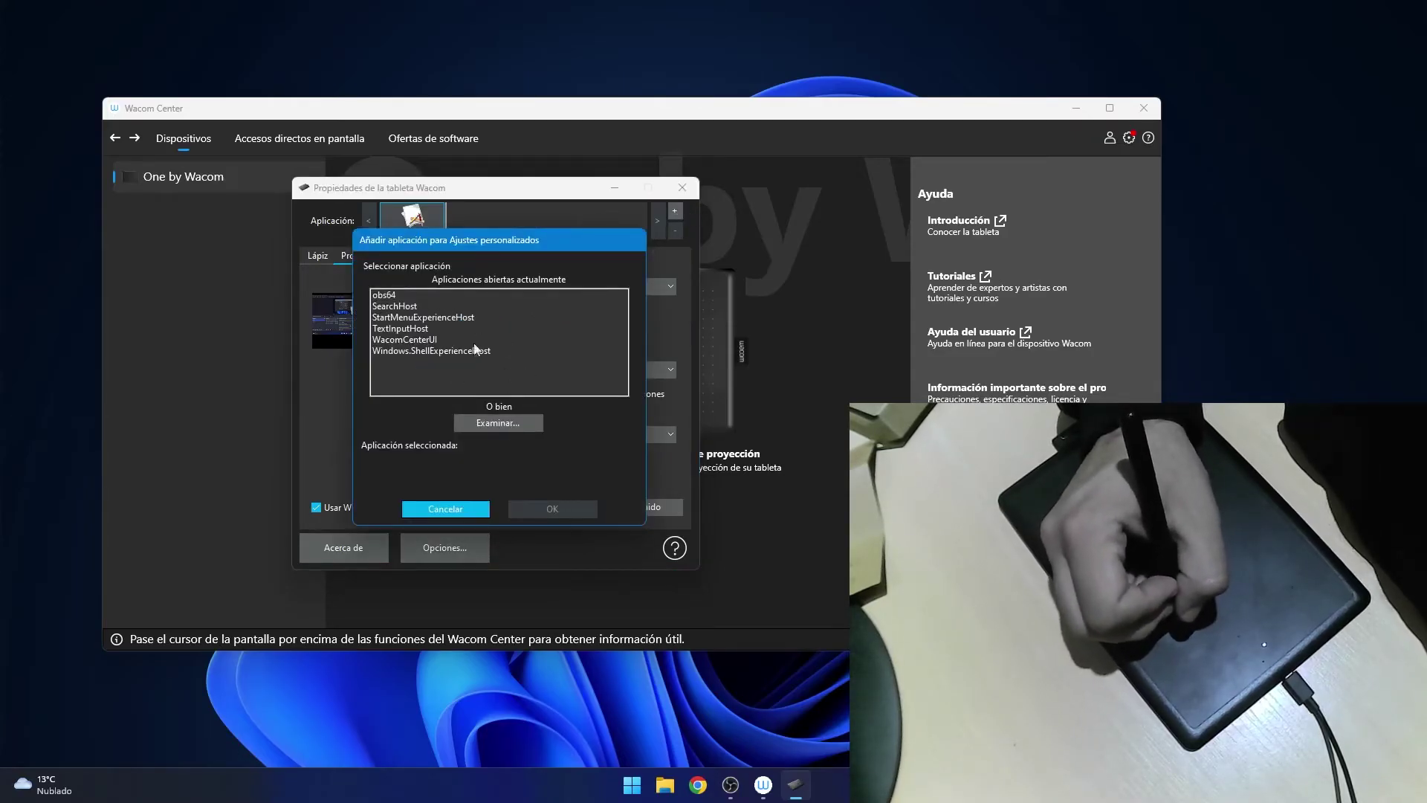
pyautogui.click(462, 510)
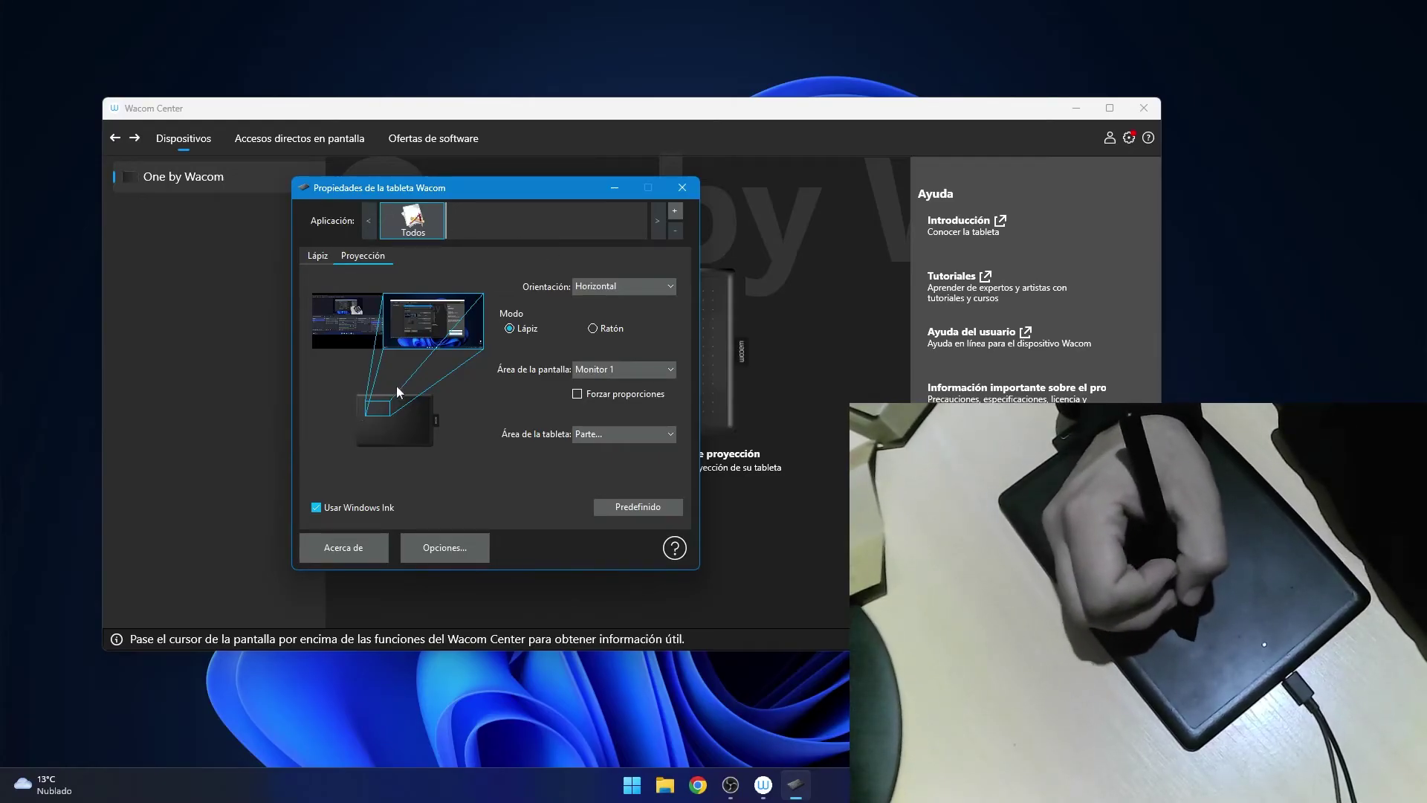
pyautogui.click(316, 257)
pyautogui.click(359, 258)
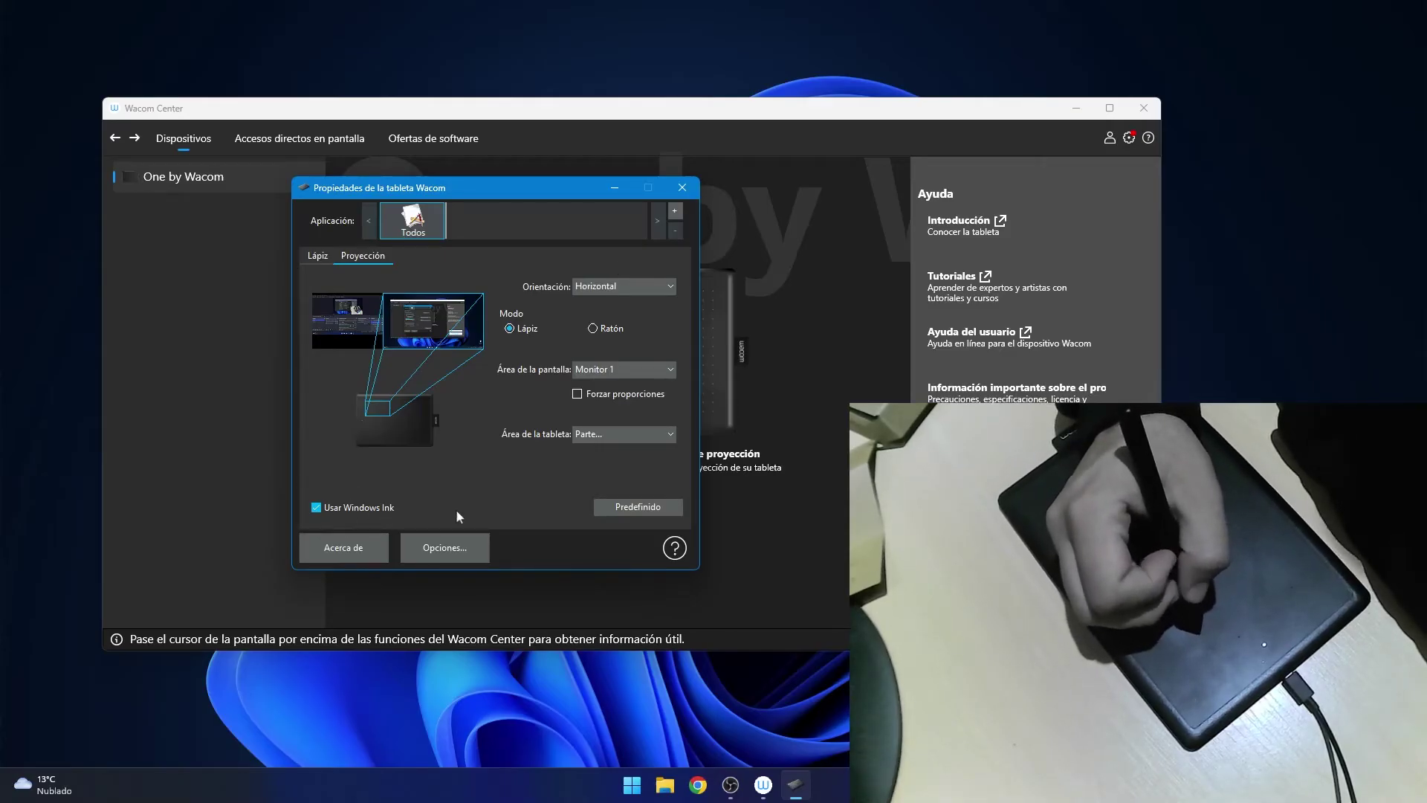
# Search Windows for "windows ink", open the pen and Windows Ink settings, and make their window narrower and reposition it.
pyautogui.click(631, 780)
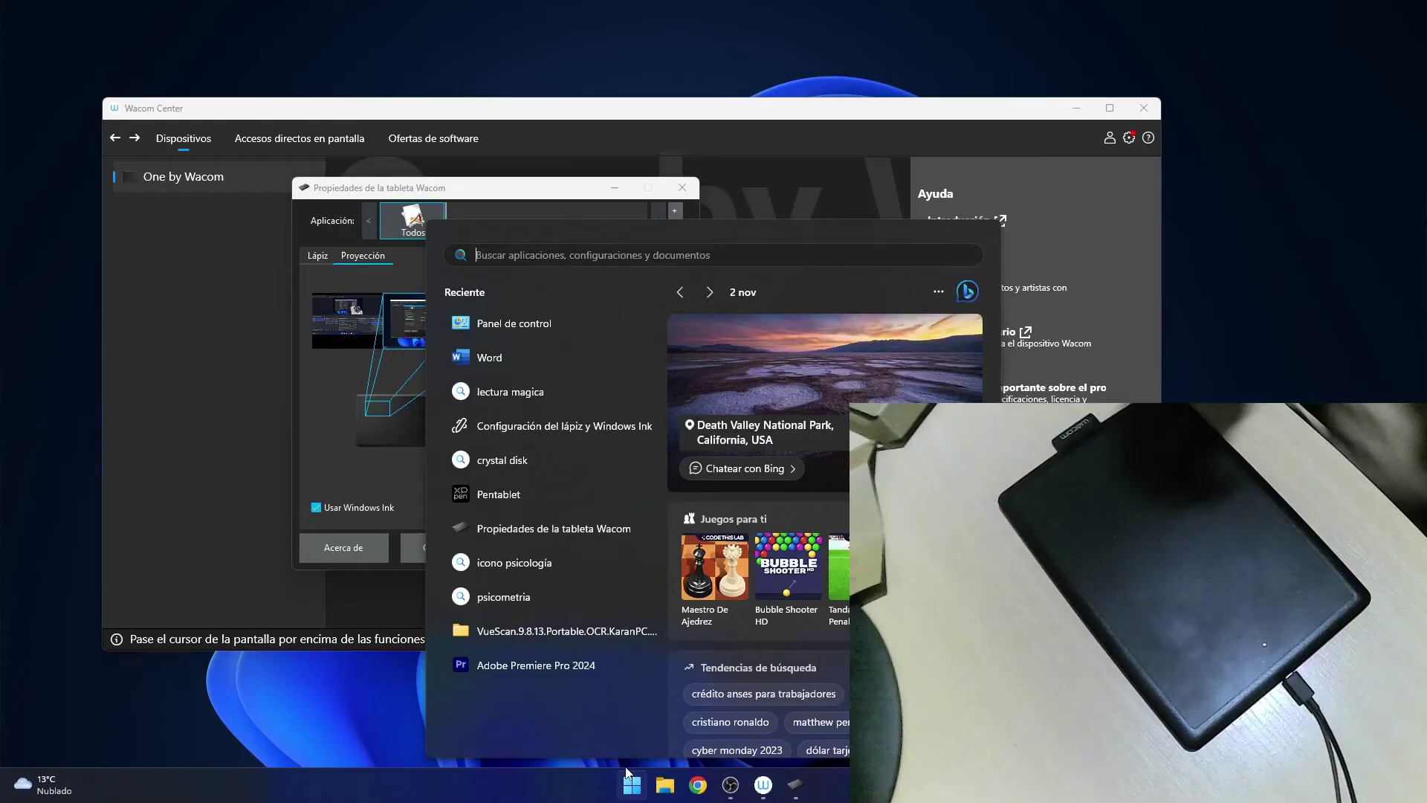
pyautogui.write('windows ink')
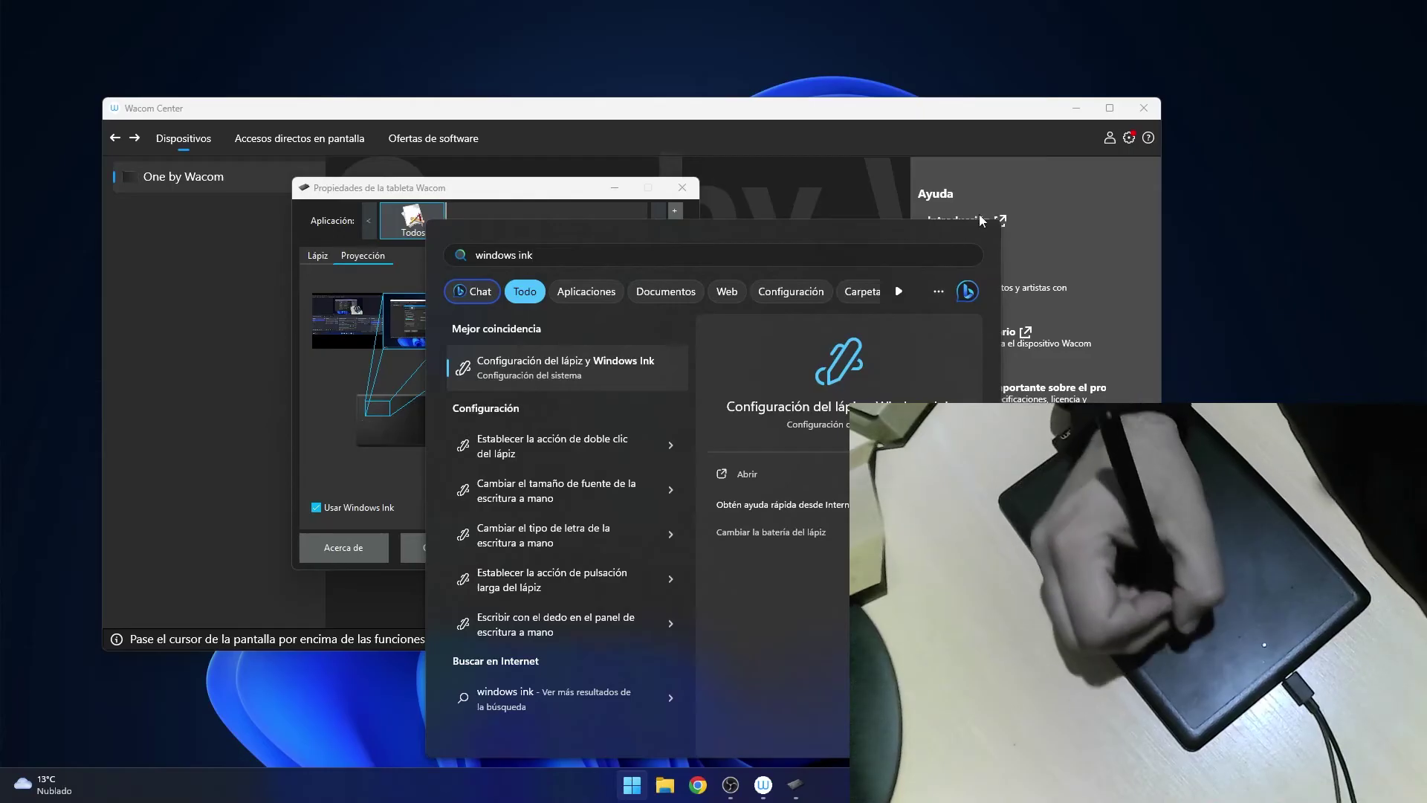
pyautogui.click(539, 385)
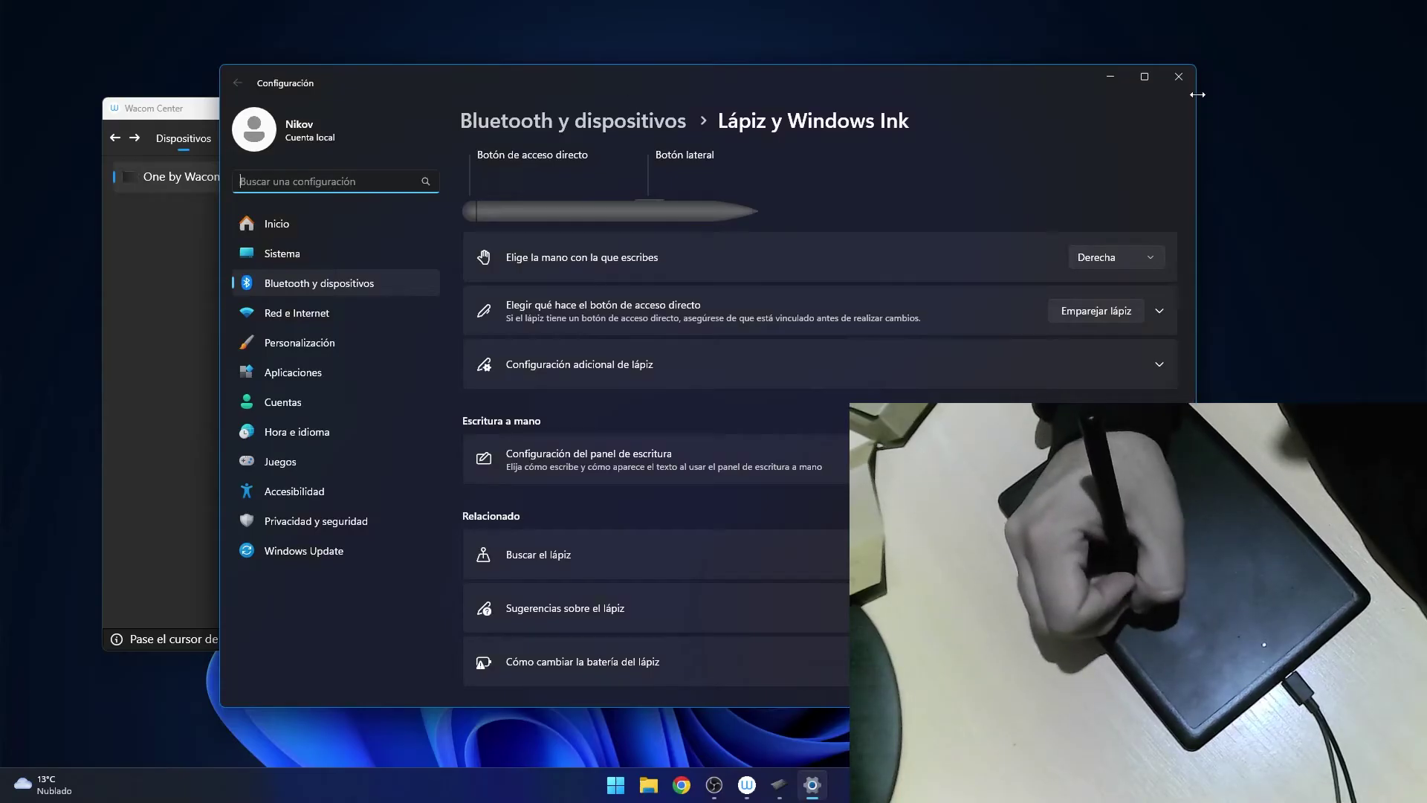
pyautogui.moveTo(1196, 93); pyautogui.dragTo(994, 109)
pyautogui.moveTo(744, 79); pyautogui.dragTo(645, 136)
# In the additional pen settings, enable "Permitirme usar el lápiz como mouse cuando esté disponible" and minimize the Windows settings.
pyautogui.press('space')
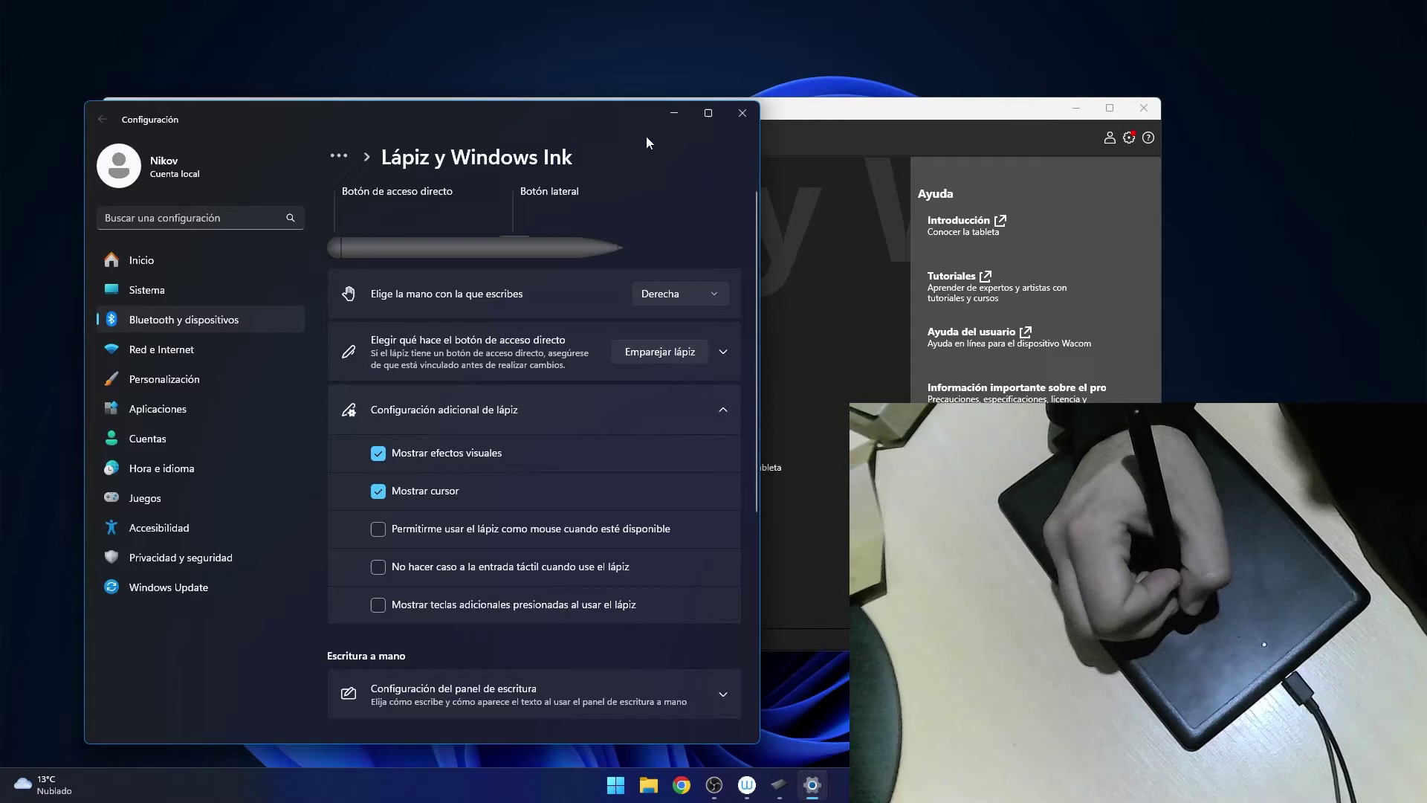
pyautogui.press('space')
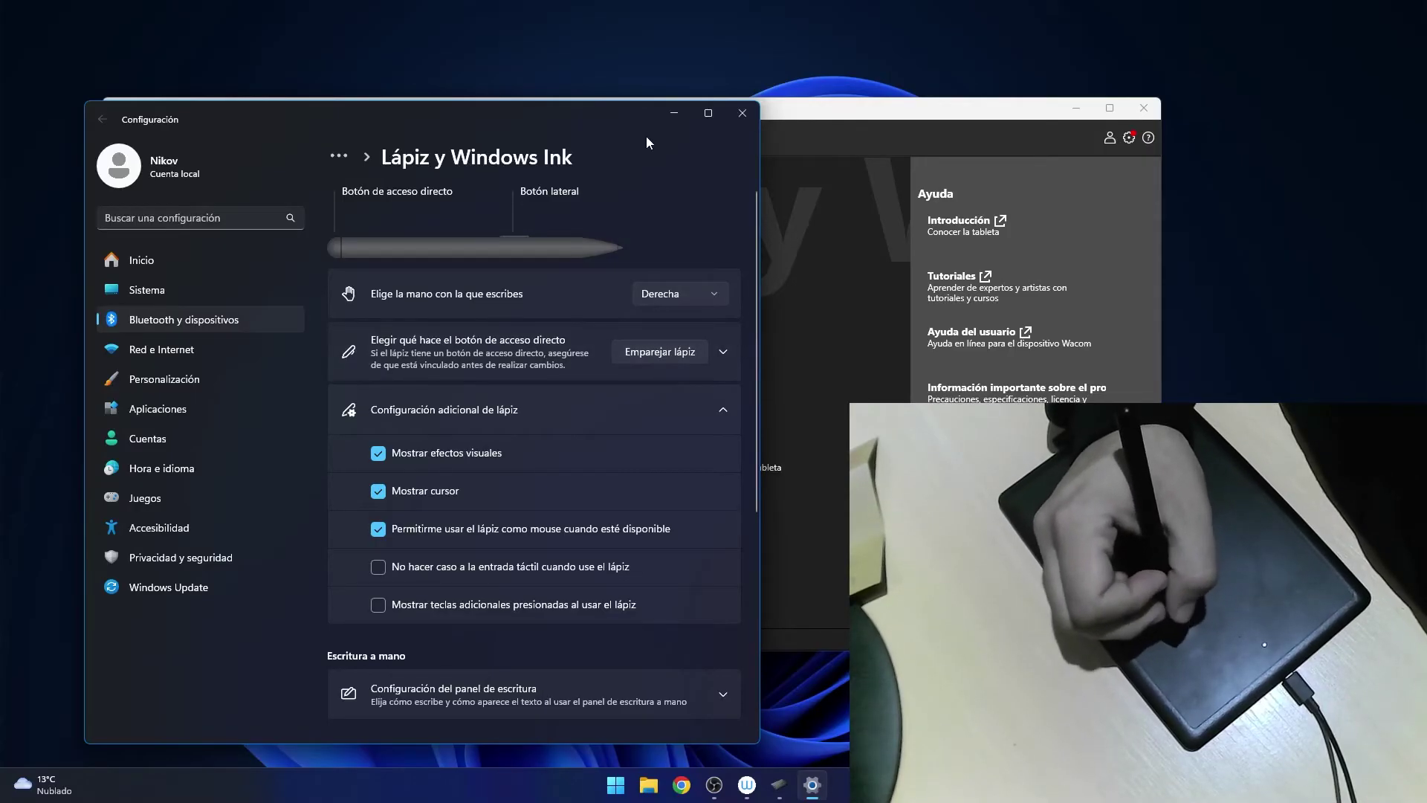
pyautogui.click(678, 116)
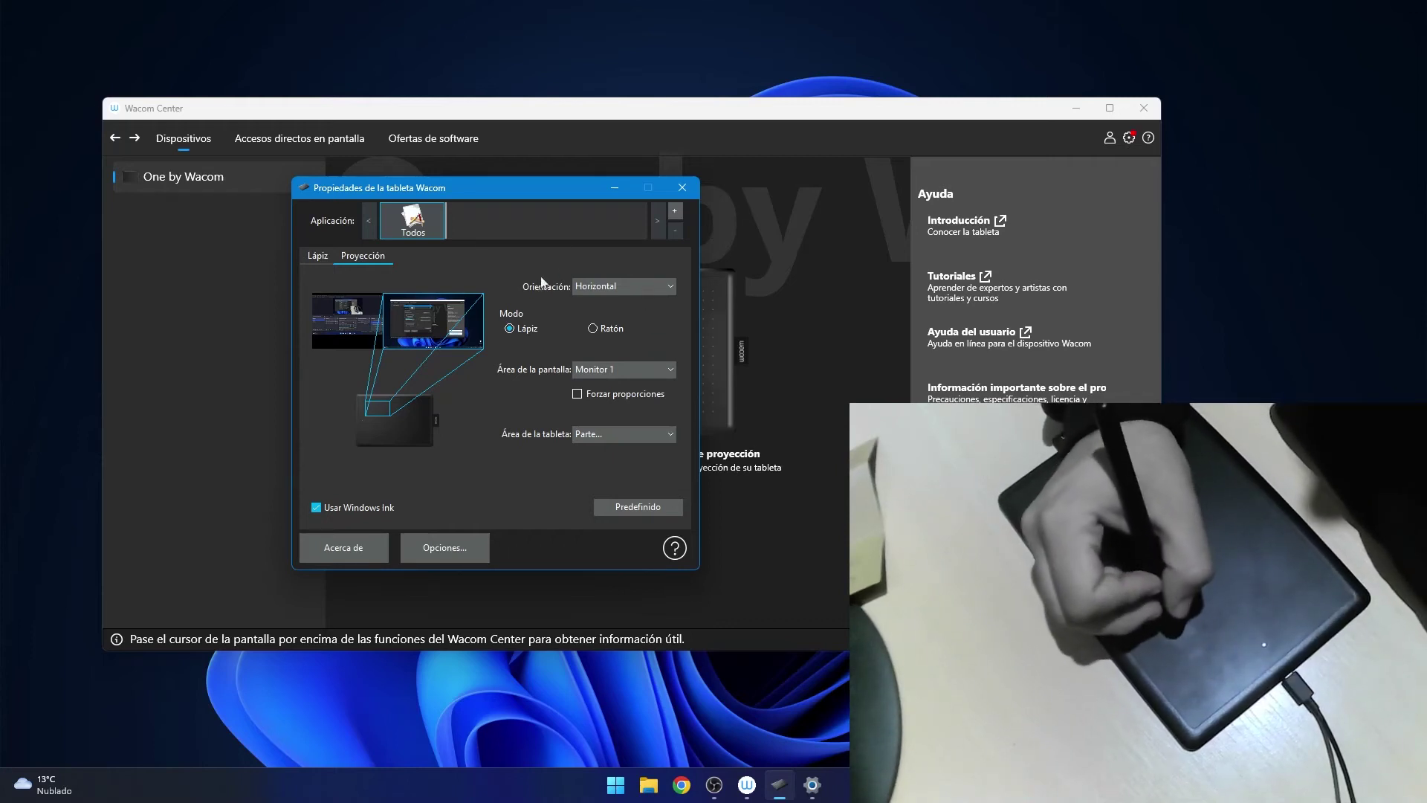
# Review the tablet orientation choices, keep Horizontal, then close the tablet properties and minimize Wacom Center.
pyautogui.click(643, 287)
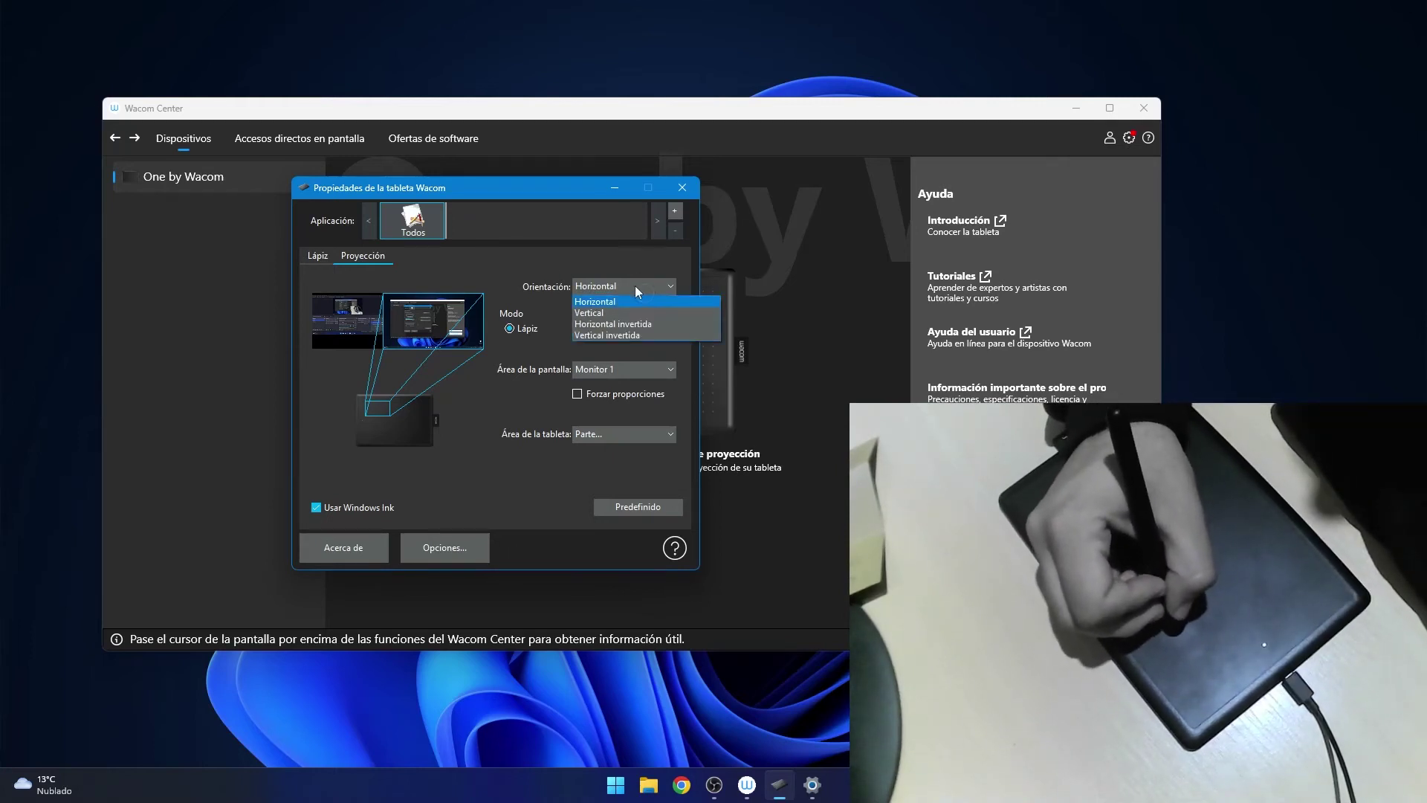
pyautogui.click(578, 302)
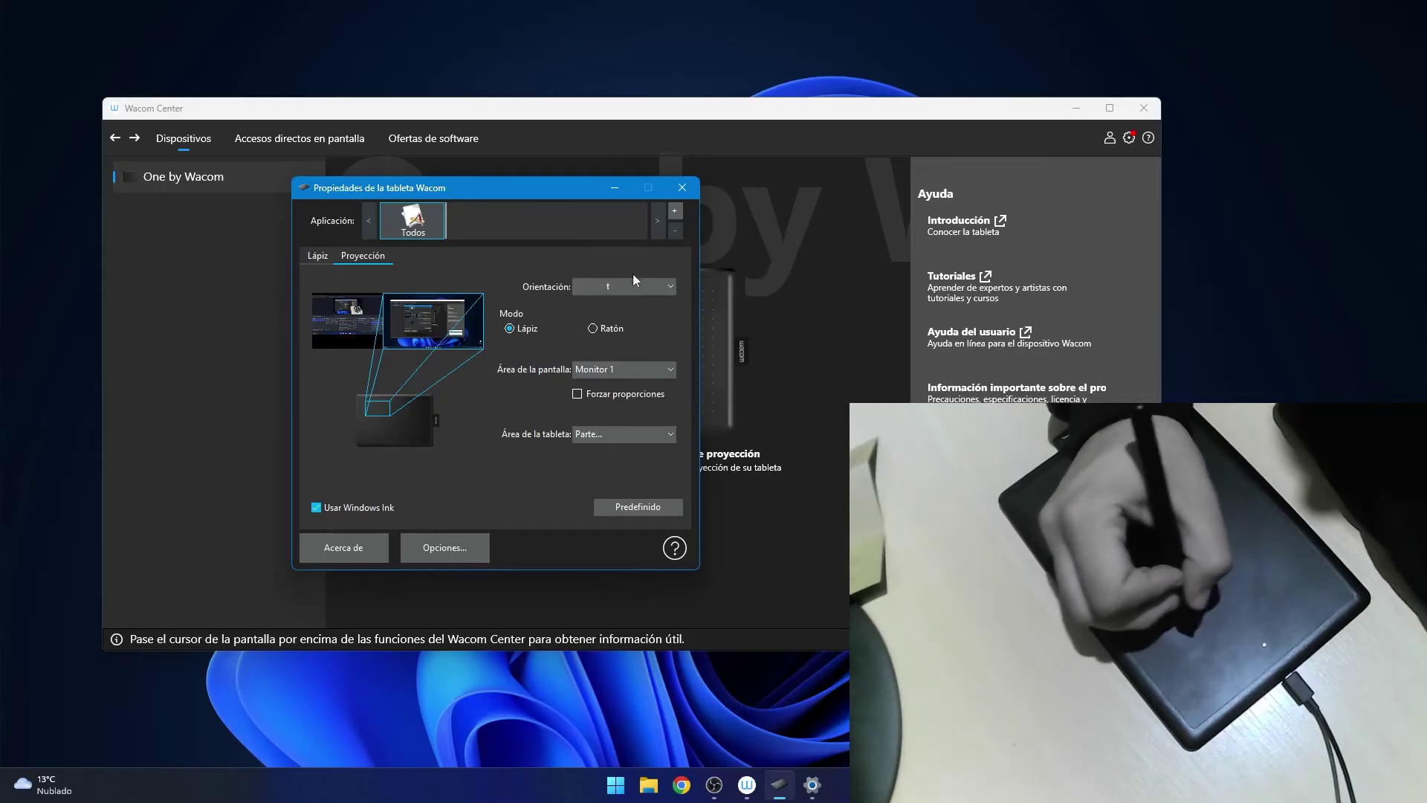
pyautogui.click(681, 190)
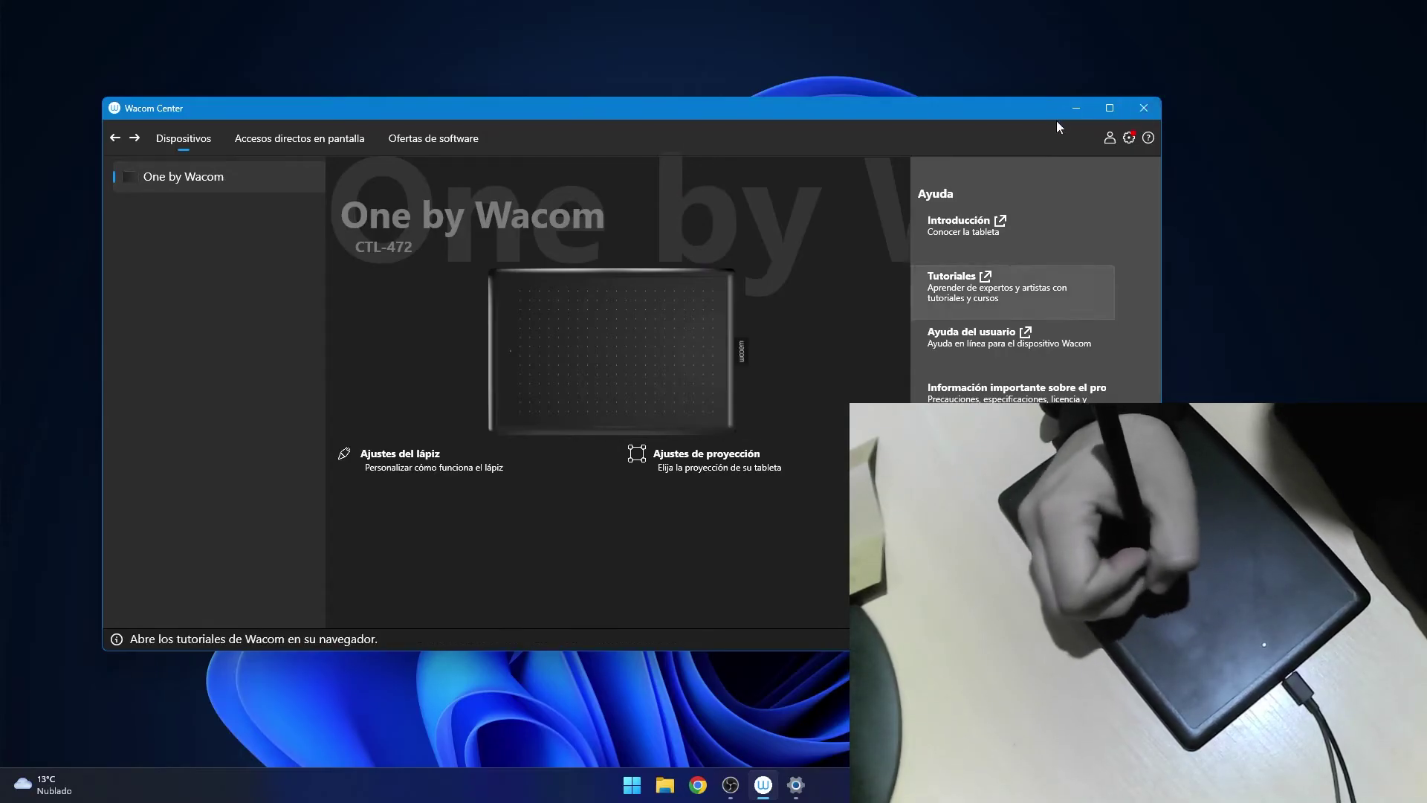
pyautogui.click(1077, 110)
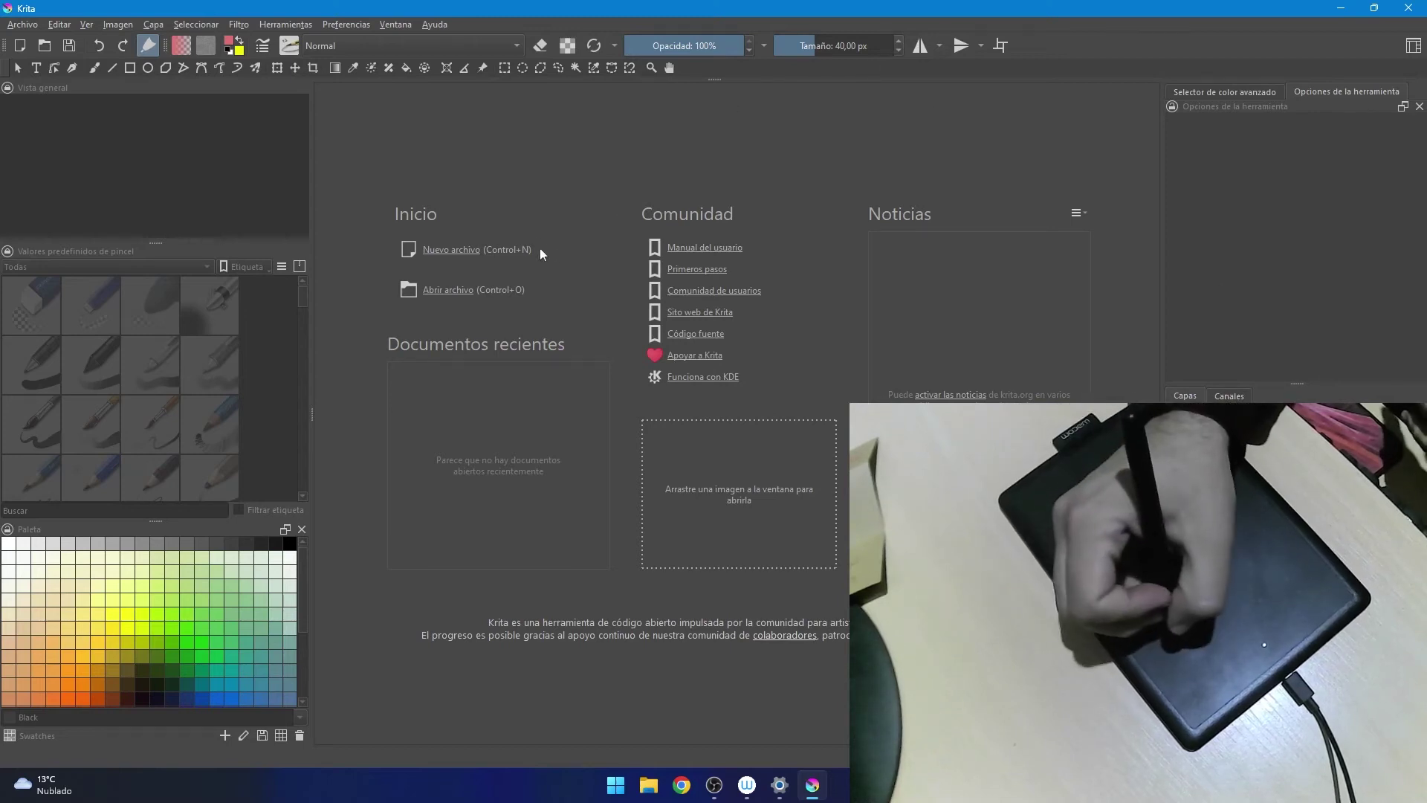
# Create a new 3508 × 2480 px document at 300 pixels per inch in Krita and set the brush size to about 393,71 px.
pyautogui.click(451, 248)
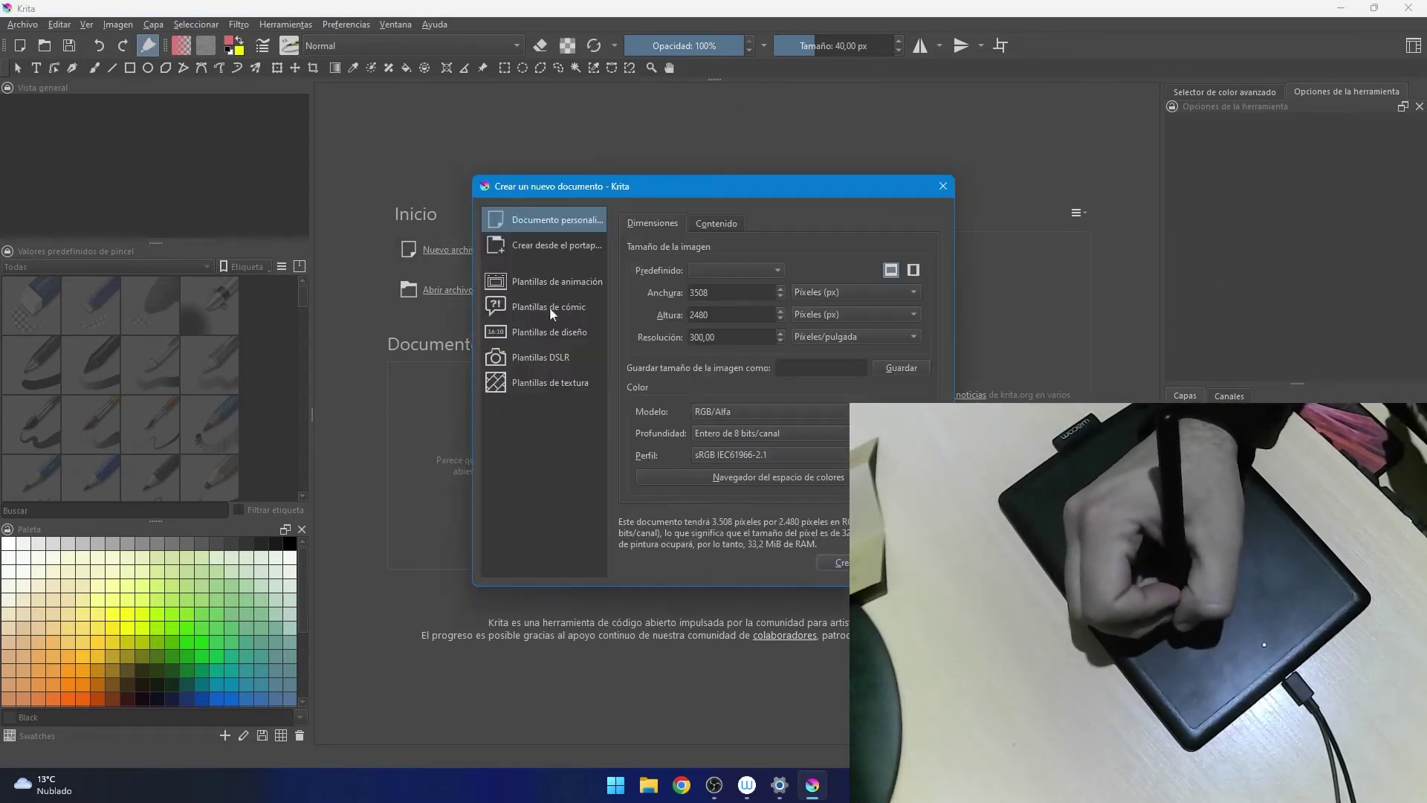
pyautogui.click(839, 563)
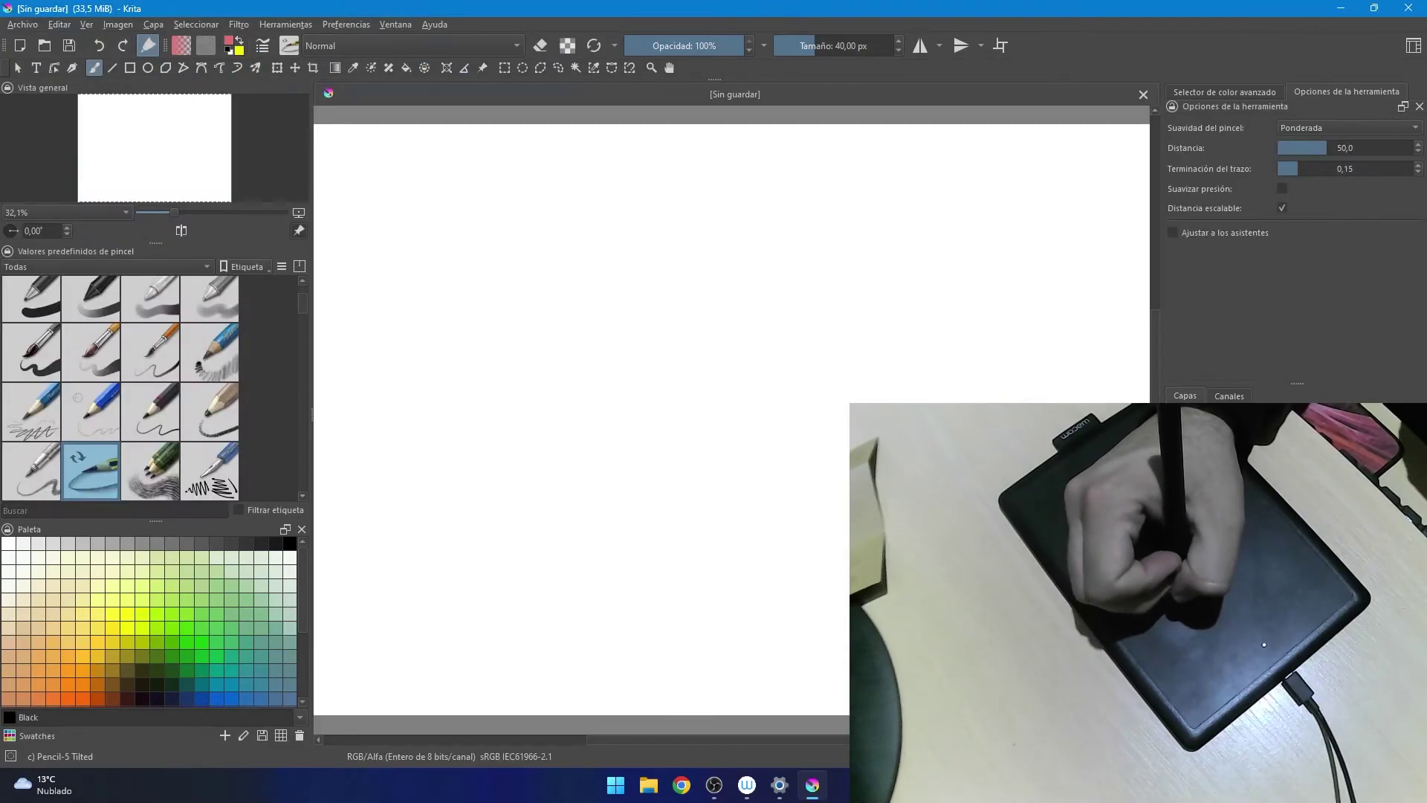
pyautogui.moveTo(889, 37); pyautogui.dragTo(862, 44)
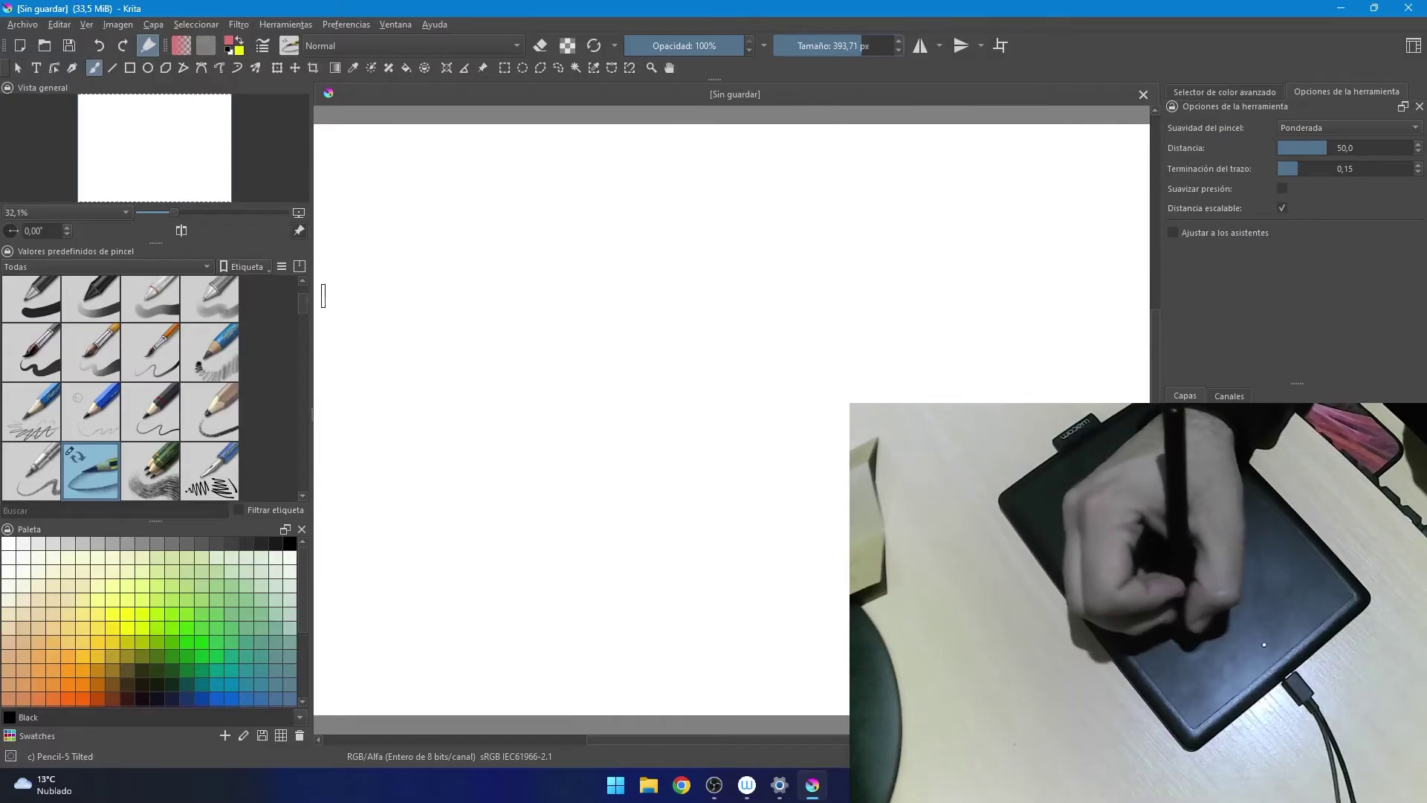
# Select the Airbrush Soft brush preset and set its size to about 445,91 px.
pyautogui.click(102, 309)
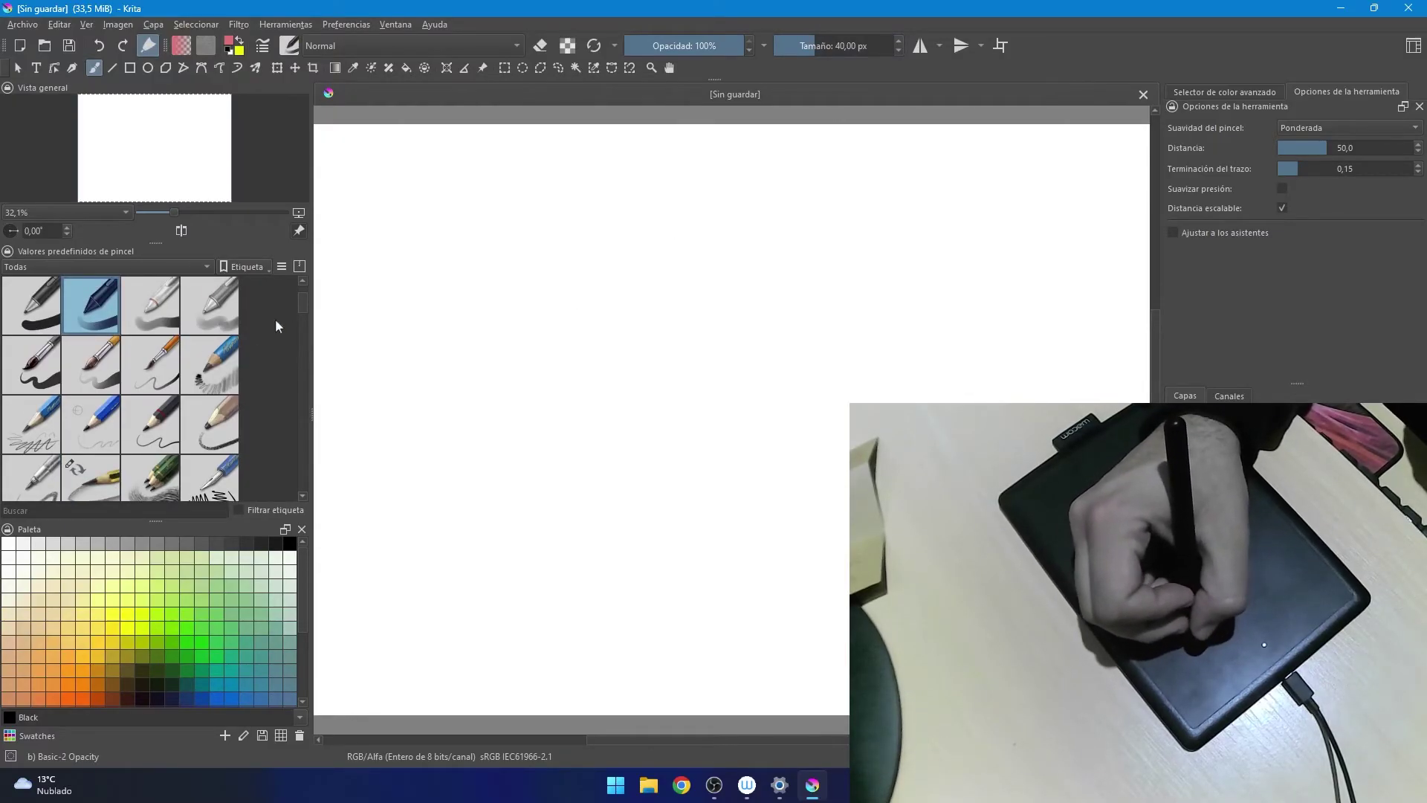
pyautogui.moveTo(302, 301); pyautogui.dragTo(305, 274)
pyautogui.click(225, 302)
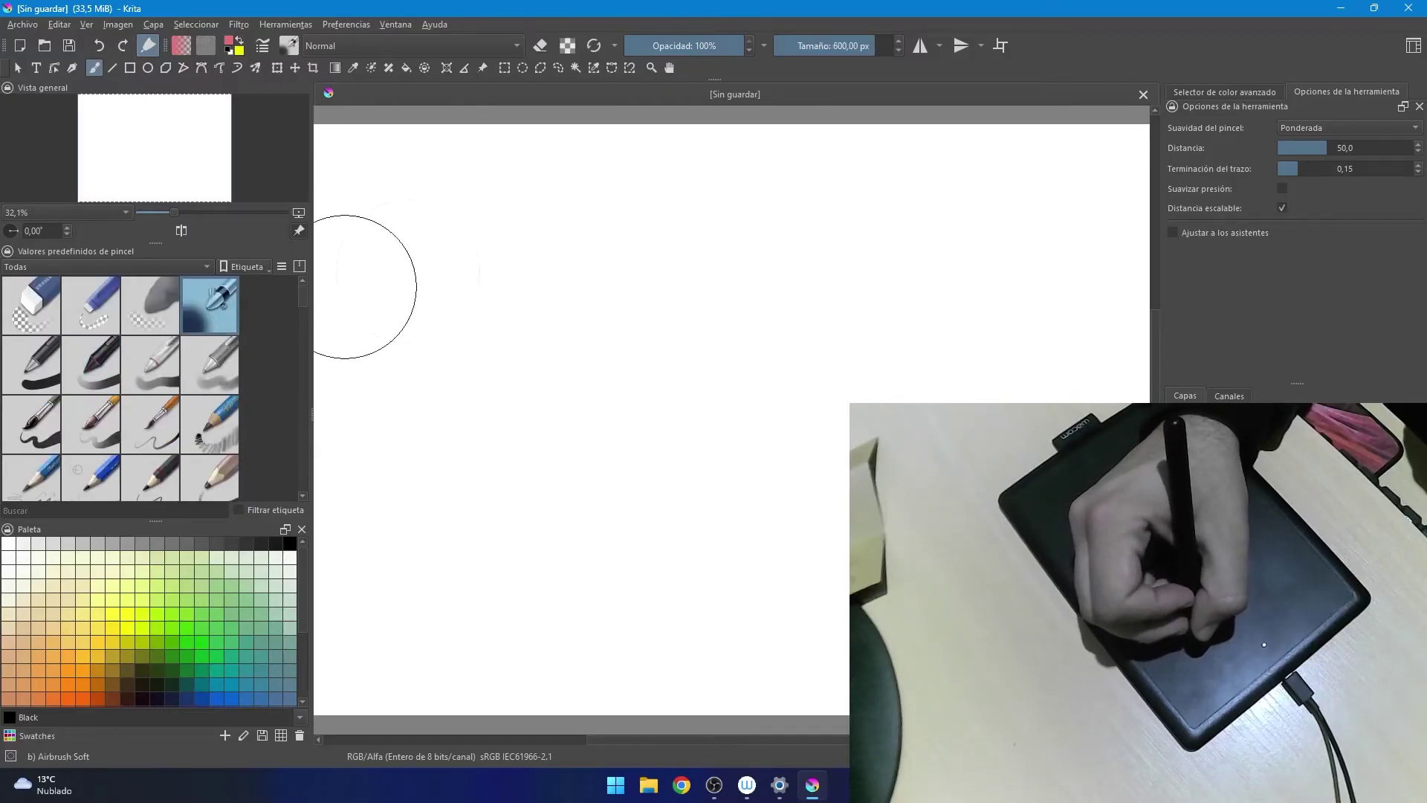
pyautogui.moveTo(573, 319)
pyautogui.mouseDown()
pyautogui.moveTo(604, 249)
pyautogui.moveTo(669, 324)
pyautogui.mouseUp()
pyautogui.moveTo(864, 43); pyautogui.dragTo(885, 44)
# Paint soft test strokes and dots across the canvas with varying pen pressure.
pyautogui.moveTo(773, 181)
pyautogui.mouseDown()
pyautogui.moveTo(816, 215)
pyautogui.moveTo(799, 330)
pyautogui.mouseUp()
pyautogui.click(658, 469)
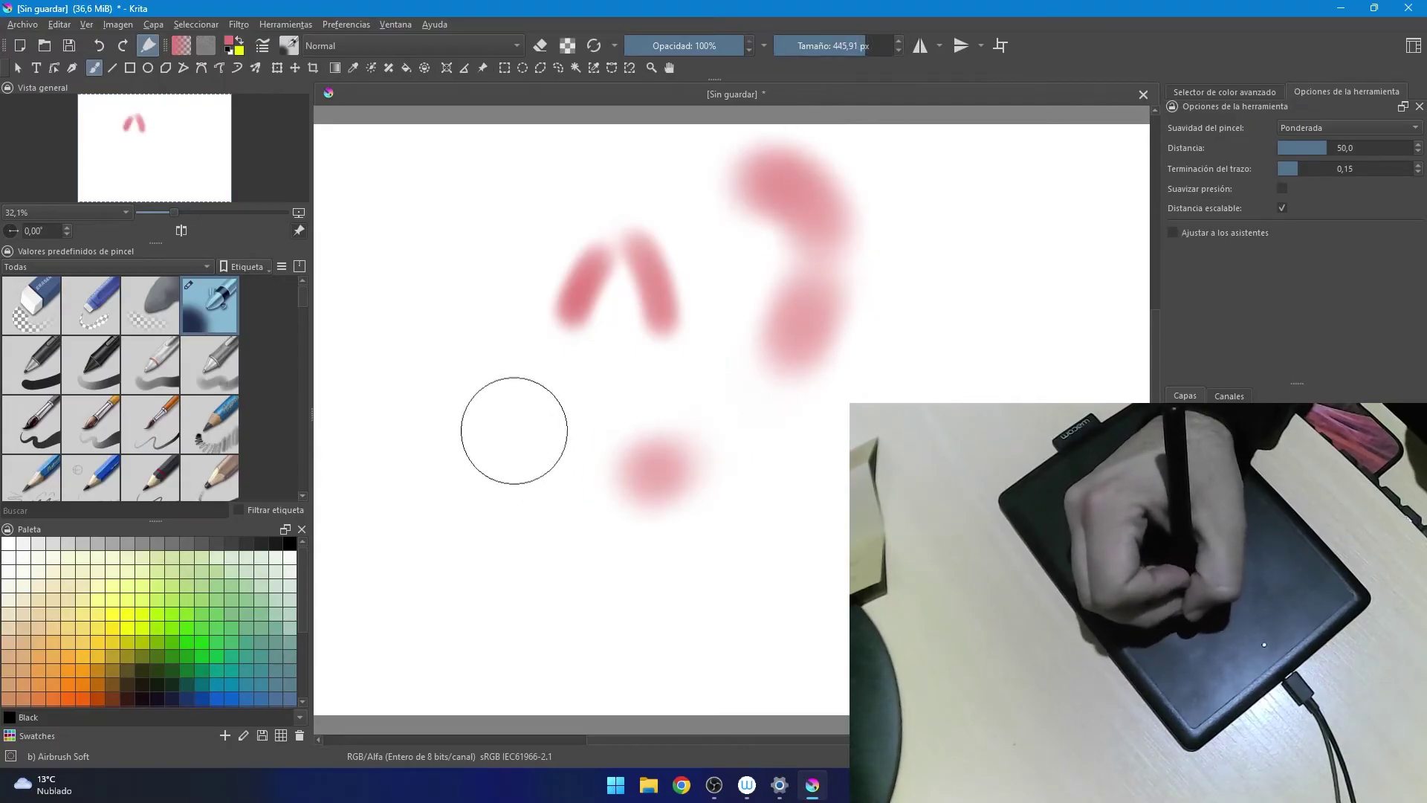
pyautogui.click(502, 406)
pyautogui.moveTo(476, 290)
pyautogui.mouseDown()
pyautogui.moveTo(533, 218)
pyautogui.moveTo(416, 314)
pyautogui.moveTo(405, 376)
pyautogui.moveTo(425, 447)
pyautogui.moveTo(488, 483)
pyautogui.moveTo(580, 431)
pyautogui.mouseUp()
pyautogui.moveTo(685, 360)
pyautogui.mouseDown()
pyautogui.moveTo(765, 461)
pyautogui.moveTo(872, 453)
pyautogui.mouseUp()
pyautogui.moveTo(913, 293); pyautogui.dragTo(934, 342)
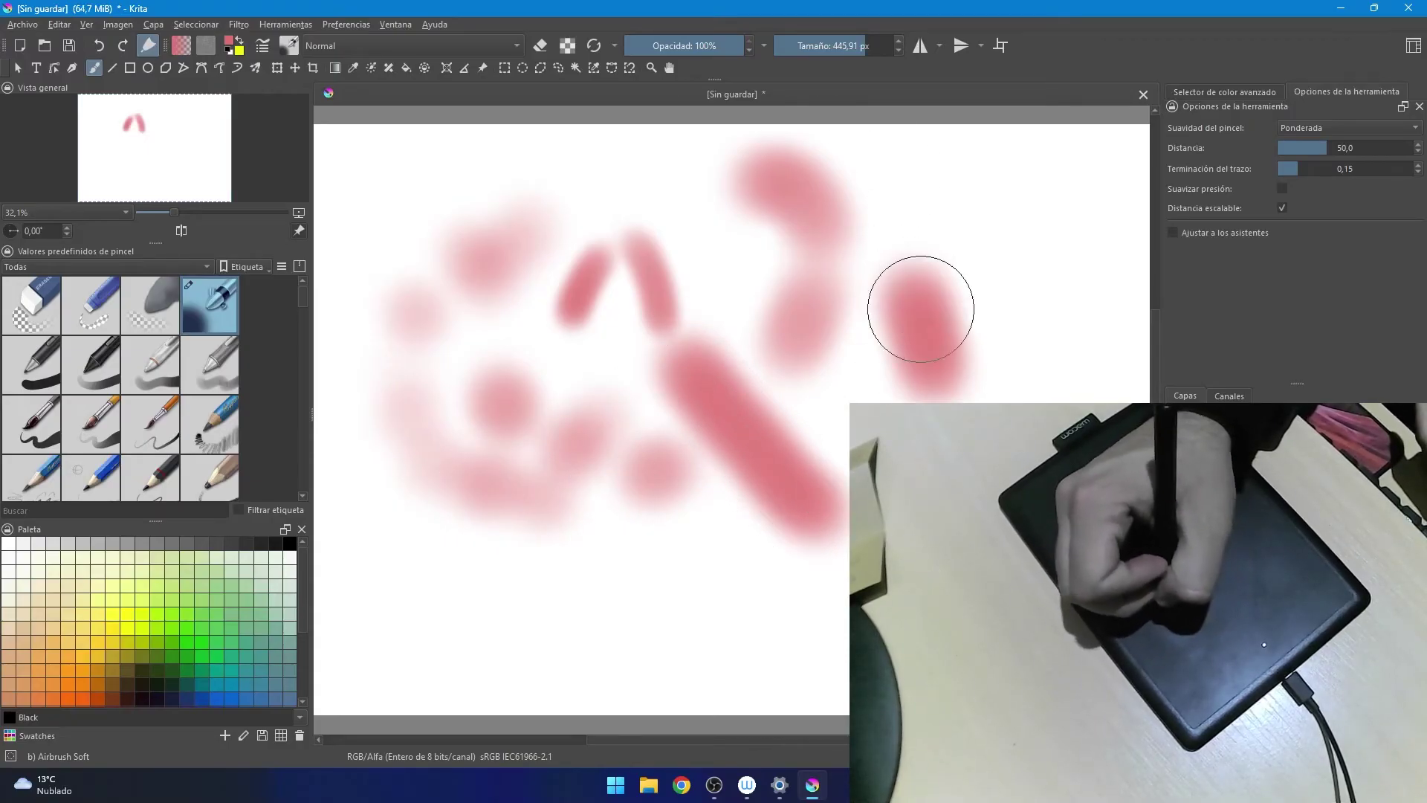
# Reduce the airbrush size to about 212,01 px and paint a series of slanted strokes over the middle of the canvas.
pyautogui.click(834, 46)
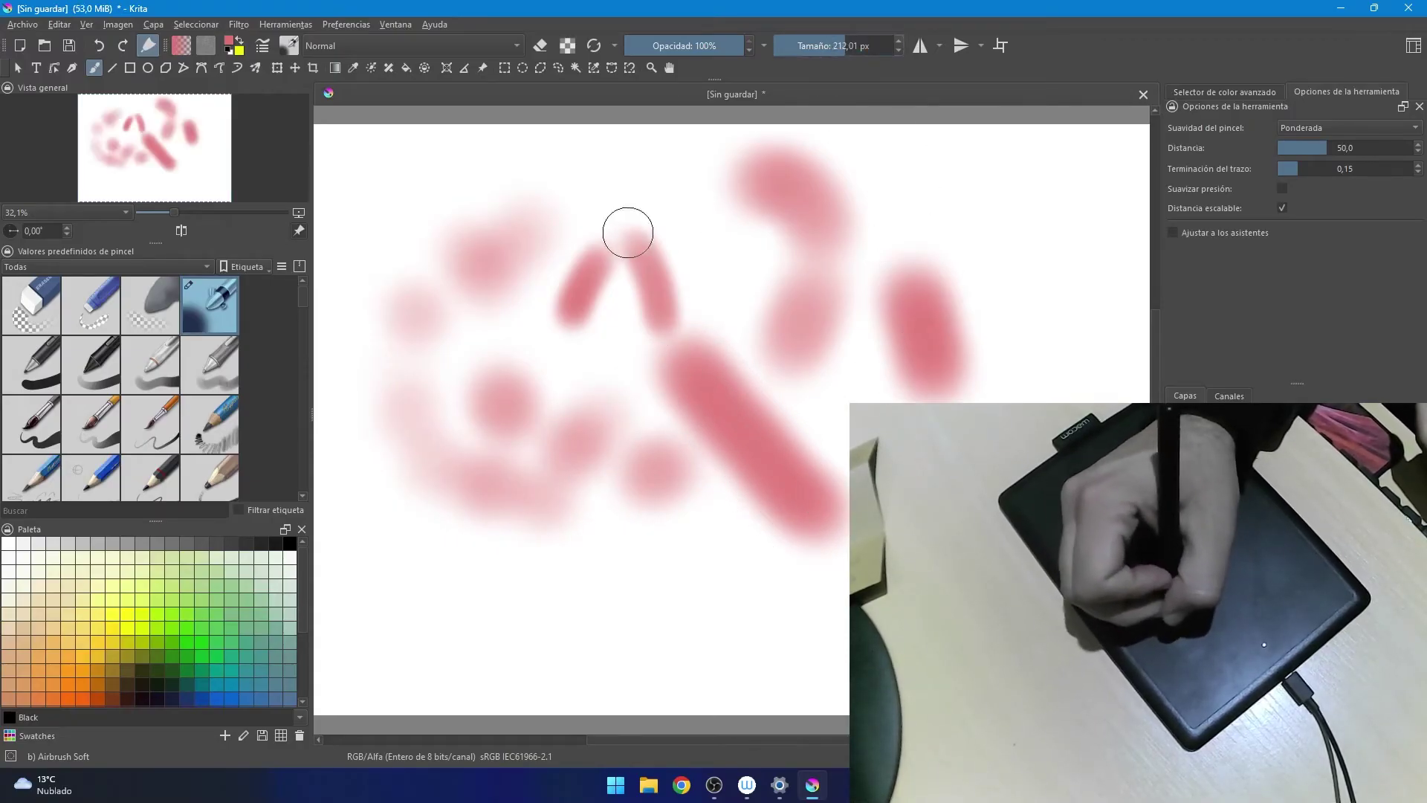
pyautogui.moveTo(628, 229); pyautogui.dragTo(648, 350)
pyautogui.moveTo(558, 376); pyautogui.dragTo(537, 476)
pyautogui.moveTo(533, 342); pyautogui.dragTo(628, 483)
pyautogui.moveTo(577, 321); pyautogui.dragTo(628, 484)
pyautogui.moveTo(736, 255)
pyautogui.mouseDown()
pyautogui.moveTo(774, 319)
pyautogui.moveTo(691, 238)
pyautogui.moveTo(818, 512)
pyautogui.mouseUp()
pyautogui.moveTo(688, 257); pyautogui.dragTo(833, 558)
pyautogui.moveTo(695, 350); pyautogui.dragTo(777, 539)
pyautogui.moveTo(615, 303)
pyautogui.mouseDown()
pyautogui.moveTo(624, 223)
pyautogui.moveTo(754, 483)
pyautogui.mouseUp()
# Undo all the airbrush strokes until the canvas is blank.
pyautogui.hotkey('ctrl', 'z')
pyautogui.hotkey('ctrl', 'z')
pyautogui.hotkey('ctrl', 'z')
pyautogui.hotkey('ctrl', 'z')
pyautogui.hotkey('ctrl', 'z')
pyautogui.hotkey('ctrl', 'z')
pyautogui.hotkey('ctrl', 'z')
pyautogui.hotkey('ctrl', 'z')
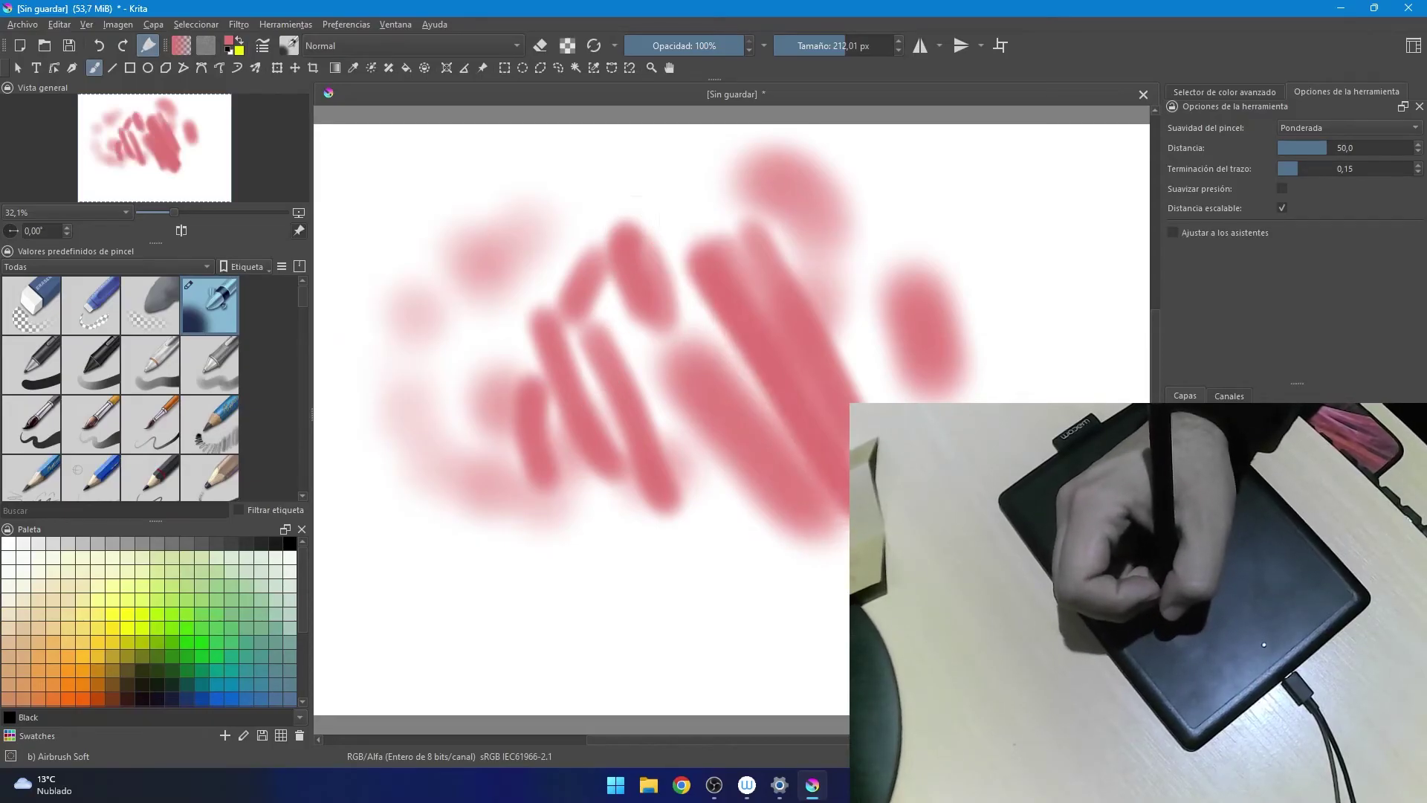
pyautogui.hotkey('ctrl', 'z')
pyautogui.hotkey('ctrl', 'z')
pyautogui.hotkey('ctrl', 'z')
pyautogui.hotkey('ctrl', 'z')
pyautogui.hotkey('ctrl', 'z')
pyautogui.hotkey('ctrl', 'z')
pyautogui.hotkey('ctrl', 'z')
pyautogui.hotkey('ctrl', 'z')
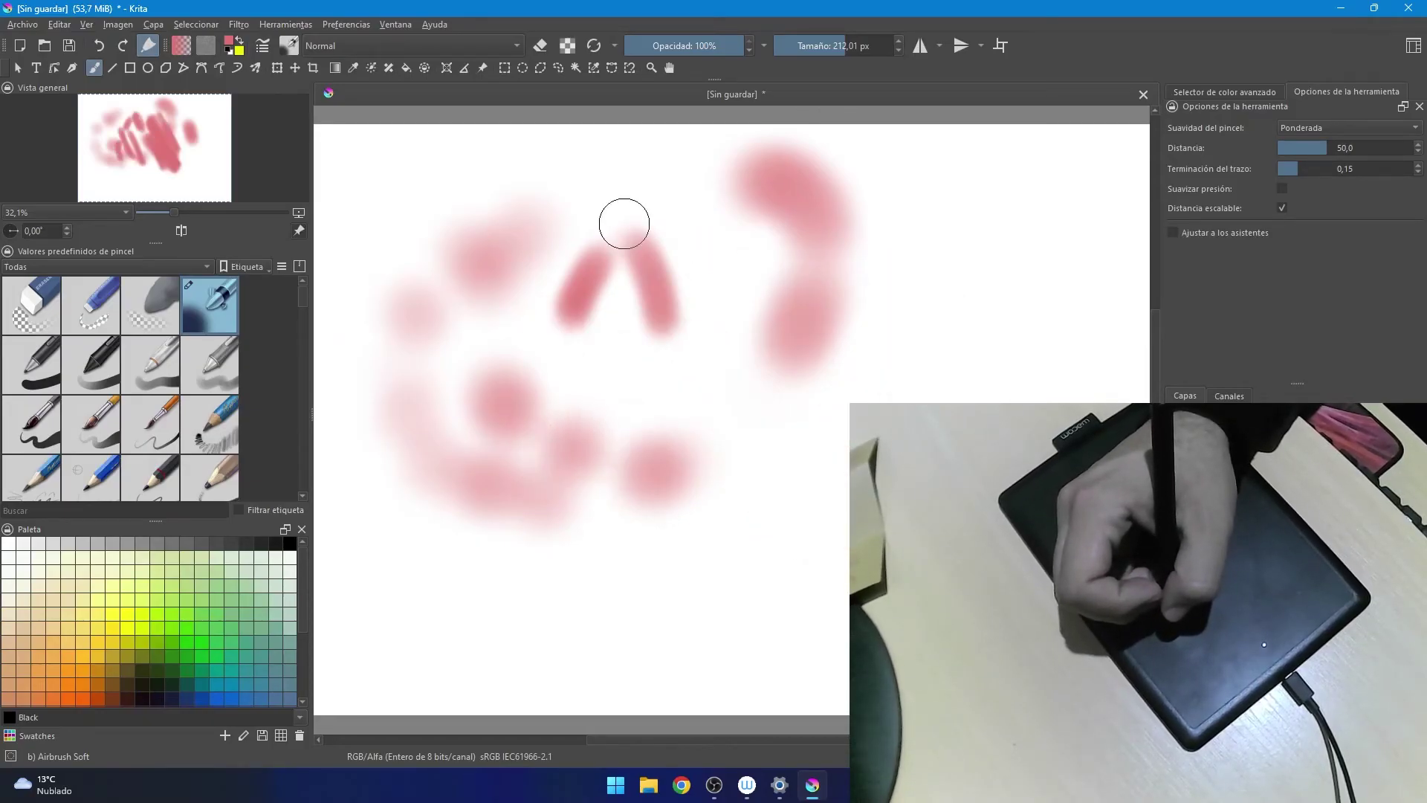
pyautogui.hotkey('ctrl', 'z')
pyautogui.hotkey('ctrl', 'z')
pyautogui.hotkey('ctrl', 'z')
pyautogui.hotkey('ctrl', 'z')
pyautogui.hotkey('ctrl', 'z')
pyautogui.hotkey('ctrl', 'z')
pyautogui.hotkey('ctrl', 'z')
pyautogui.hotkey('ctrl', 'z')
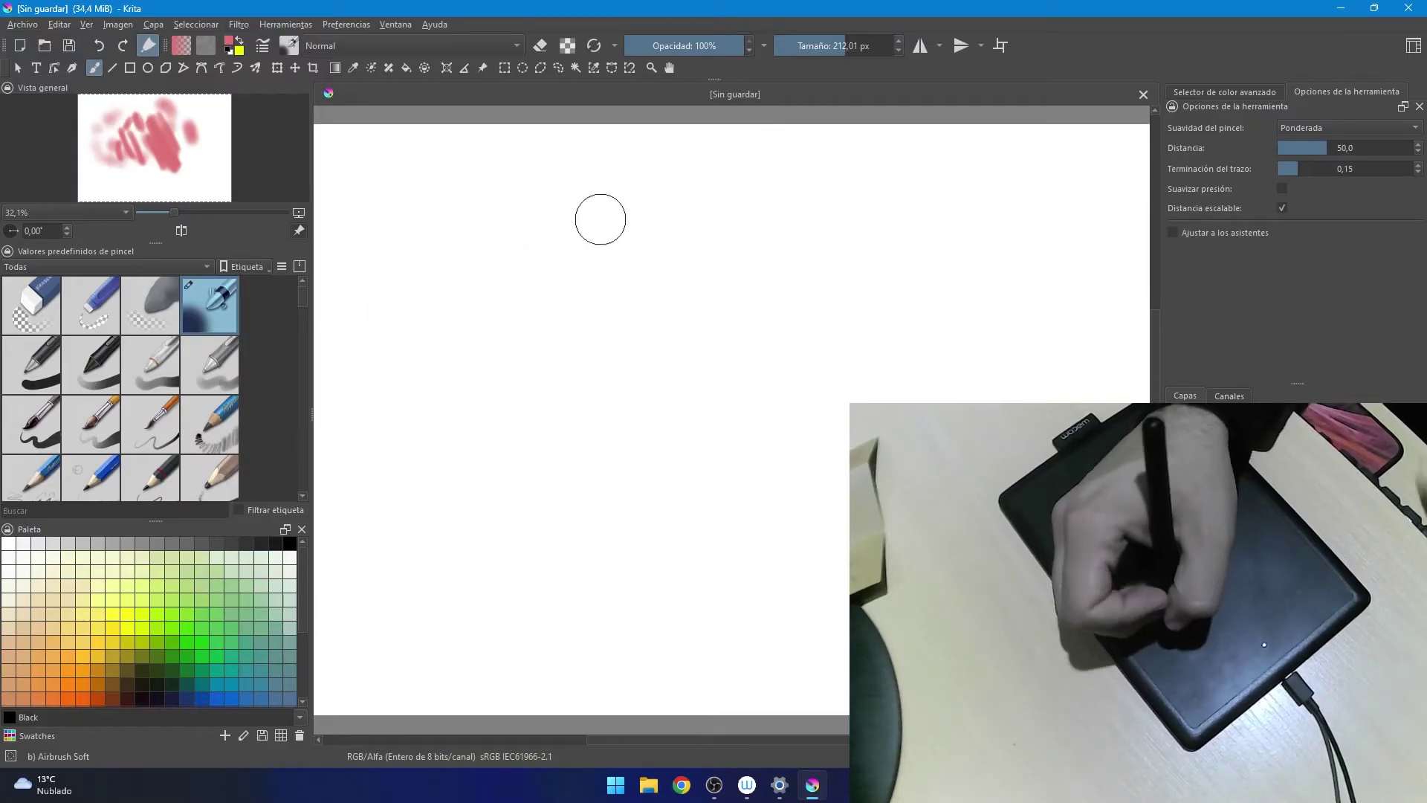
pyautogui.hotkey('ctrl', 'z')
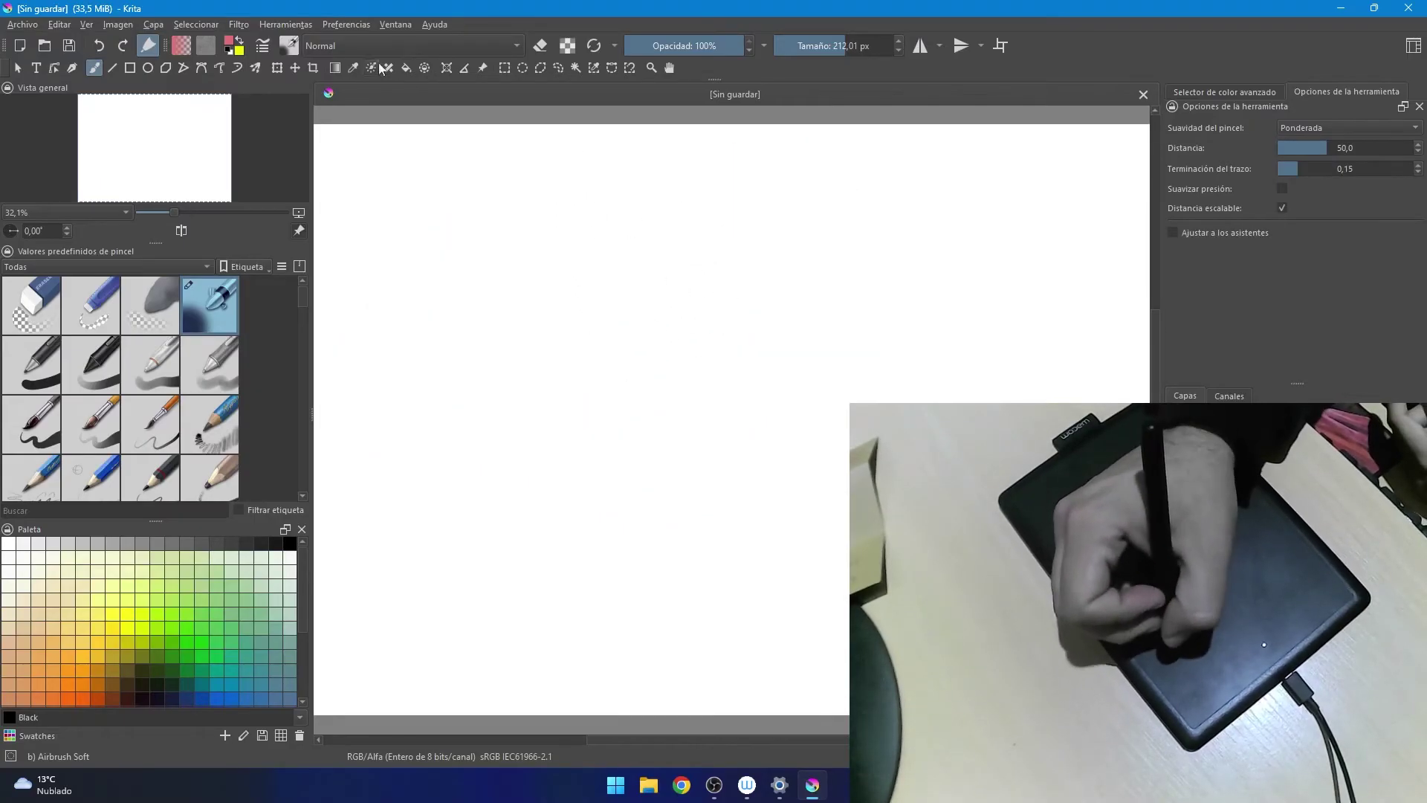
# In the main toolbar configuration, filter available actions by "pres", remove "Usar la presión del lápiz", add it back and accept.
pyautogui.click(347, 25)
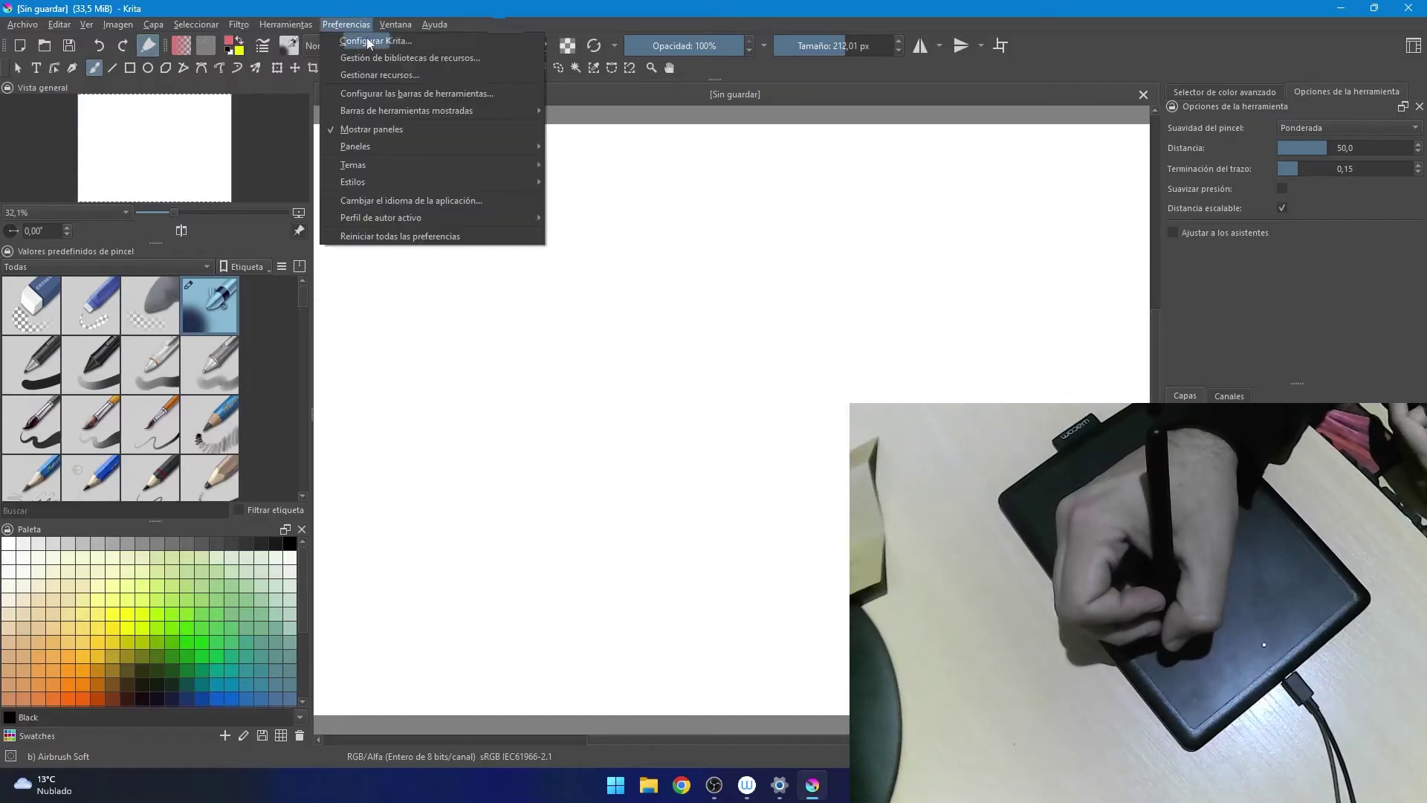
pyautogui.click(428, 96)
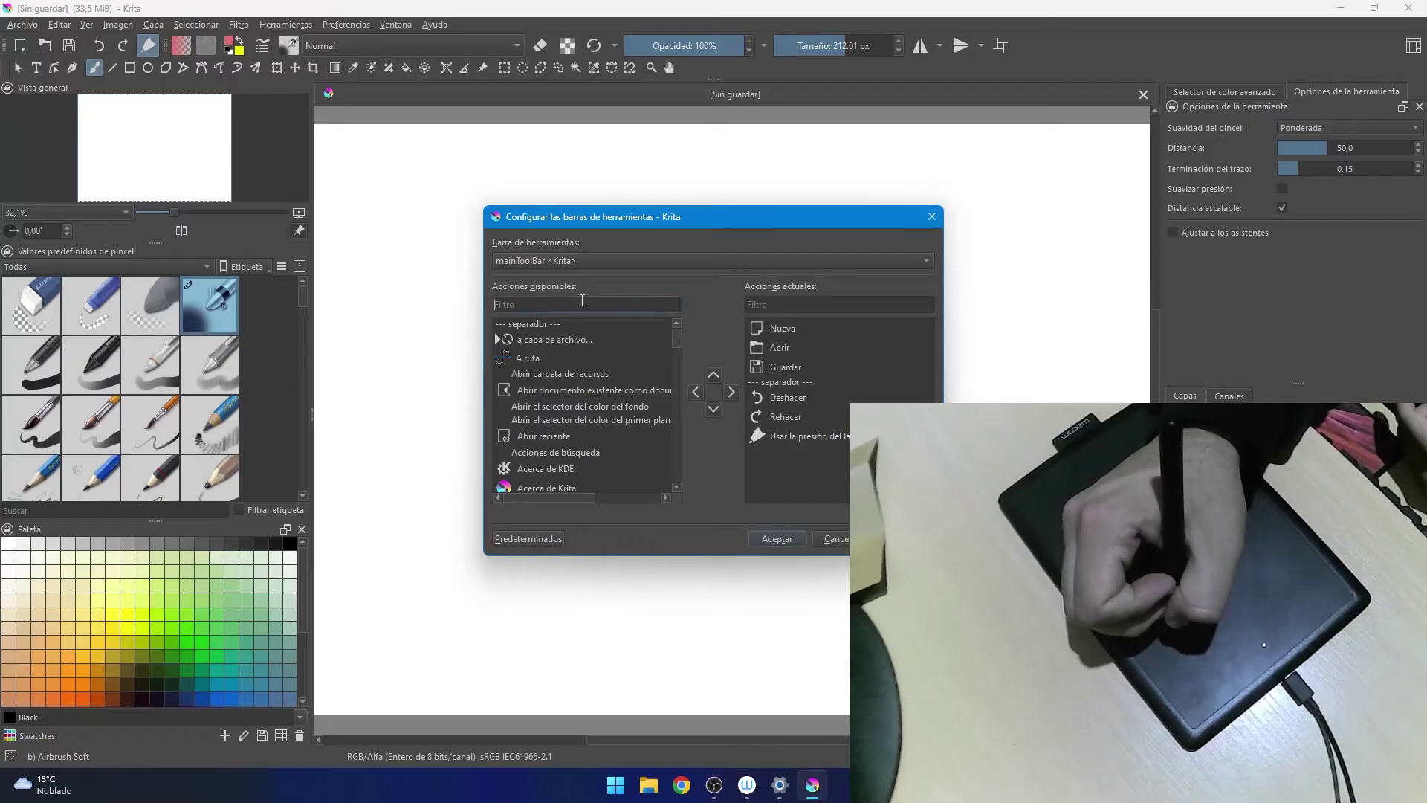
pyautogui.write('pres')
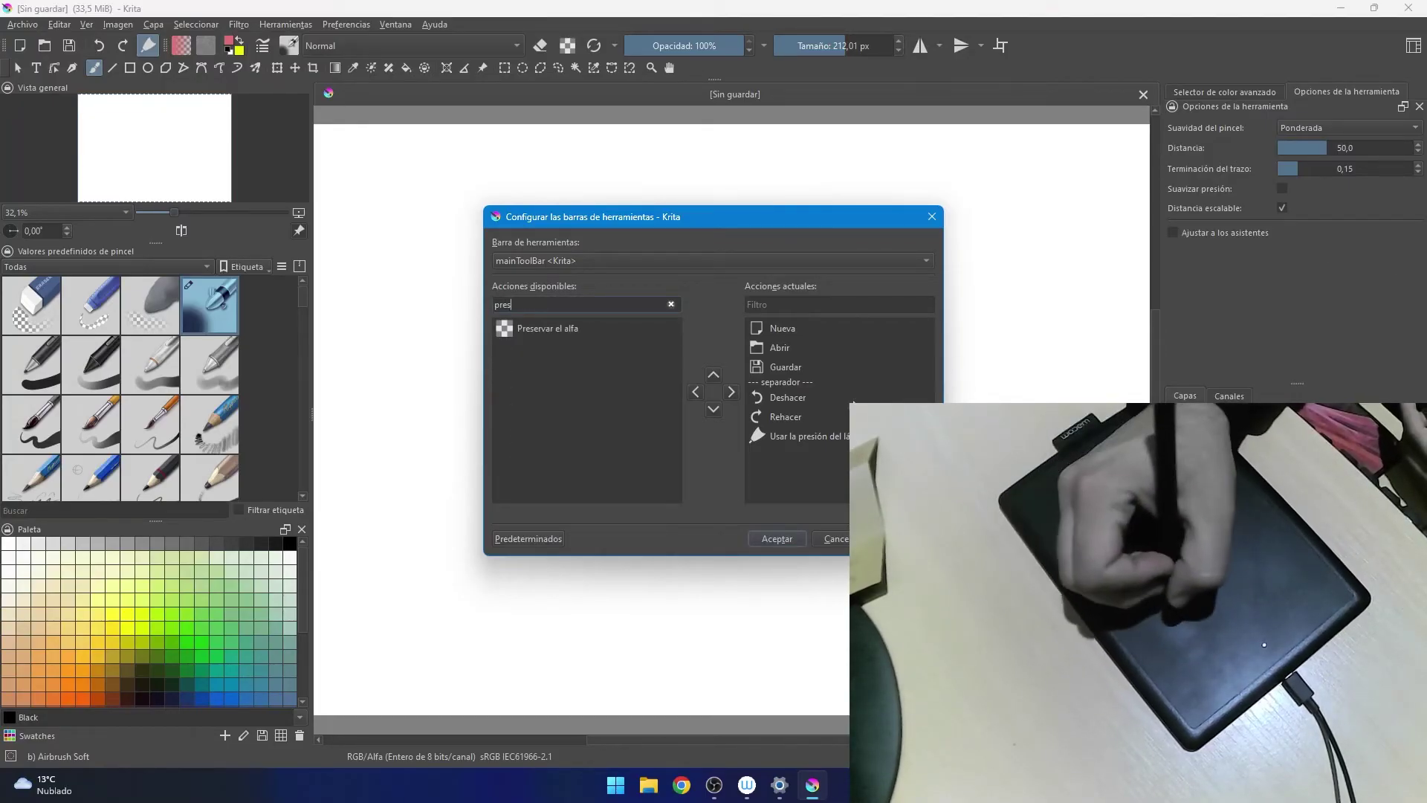
pyautogui.click(837, 443)
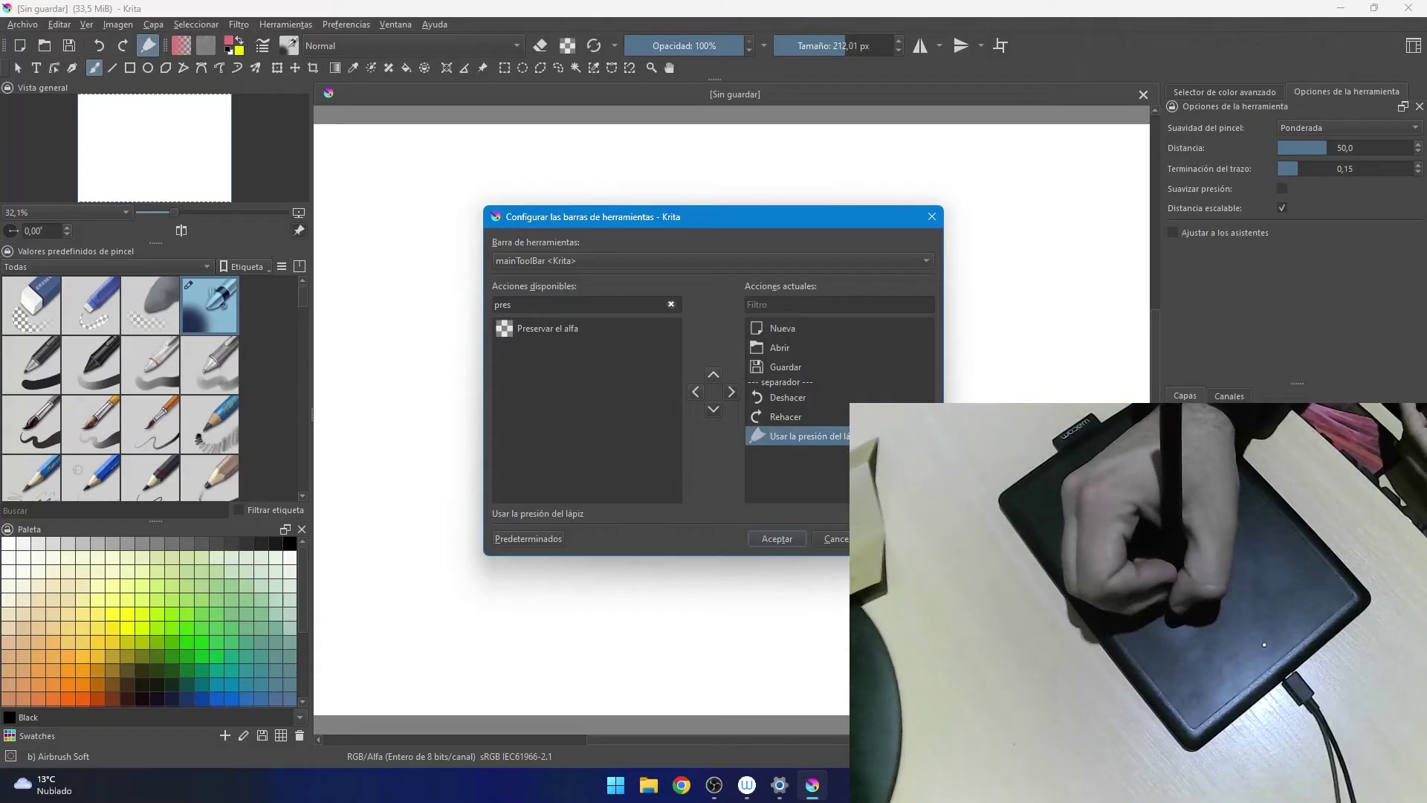
pyautogui.click(696, 391)
pyautogui.click(558, 355)
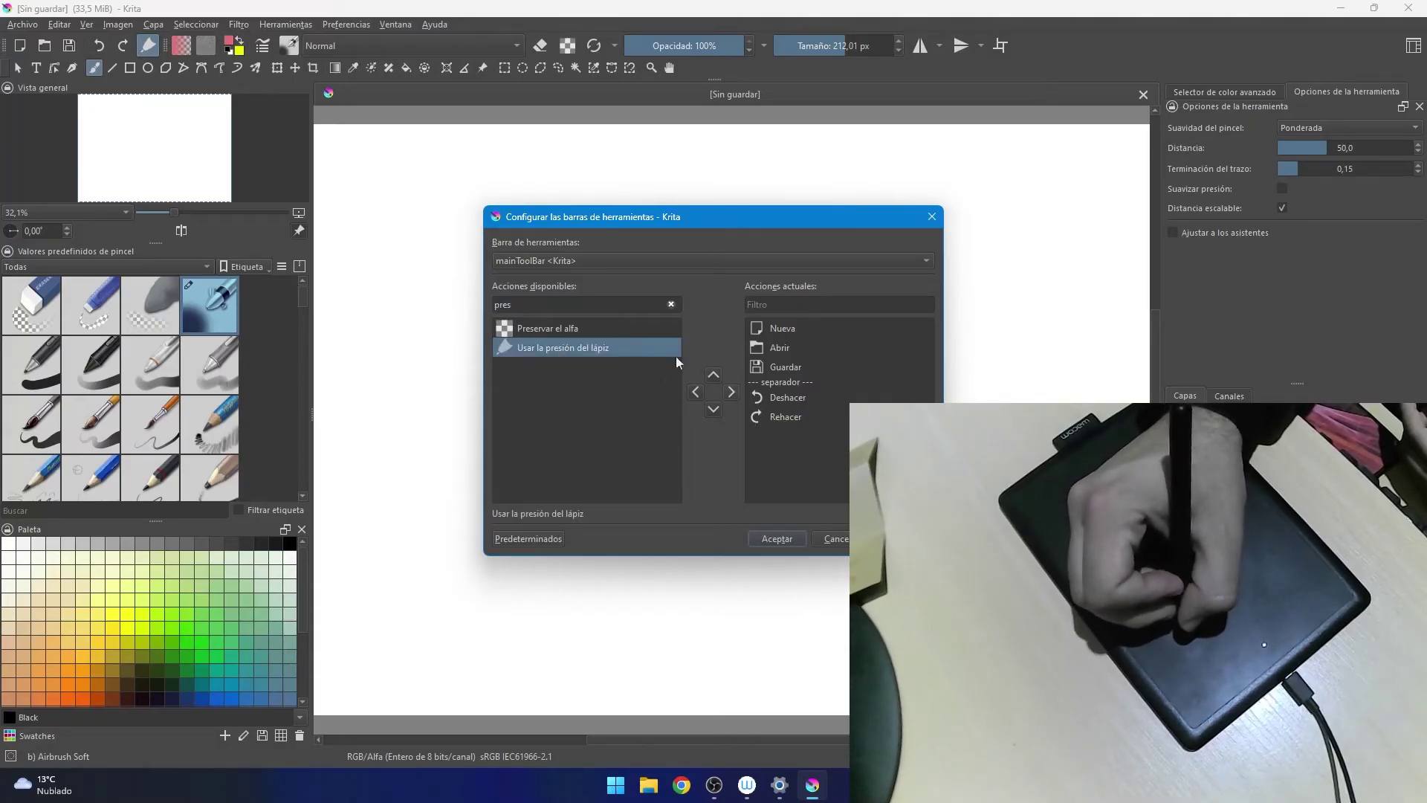
pyautogui.click(732, 391)
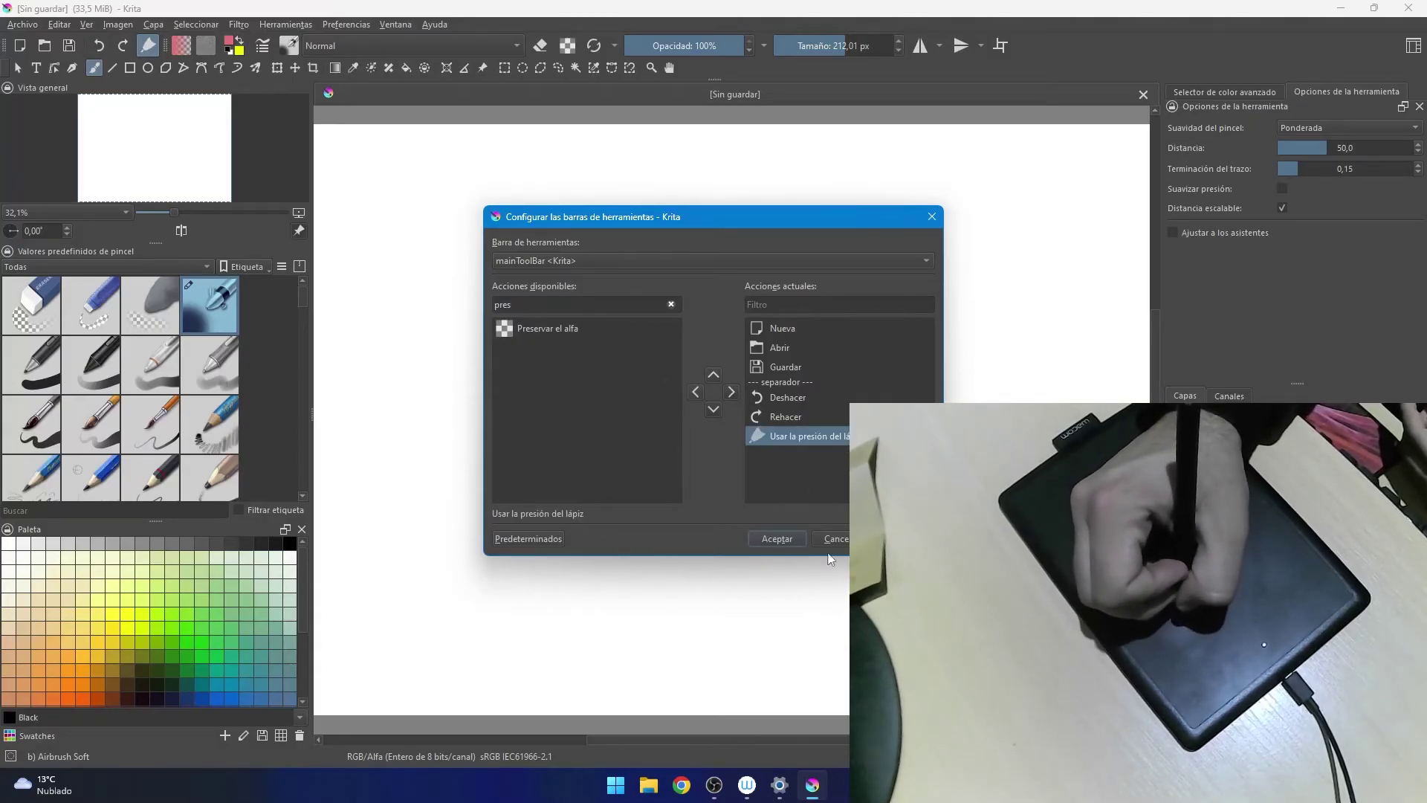
pyautogui.click(794, 541)
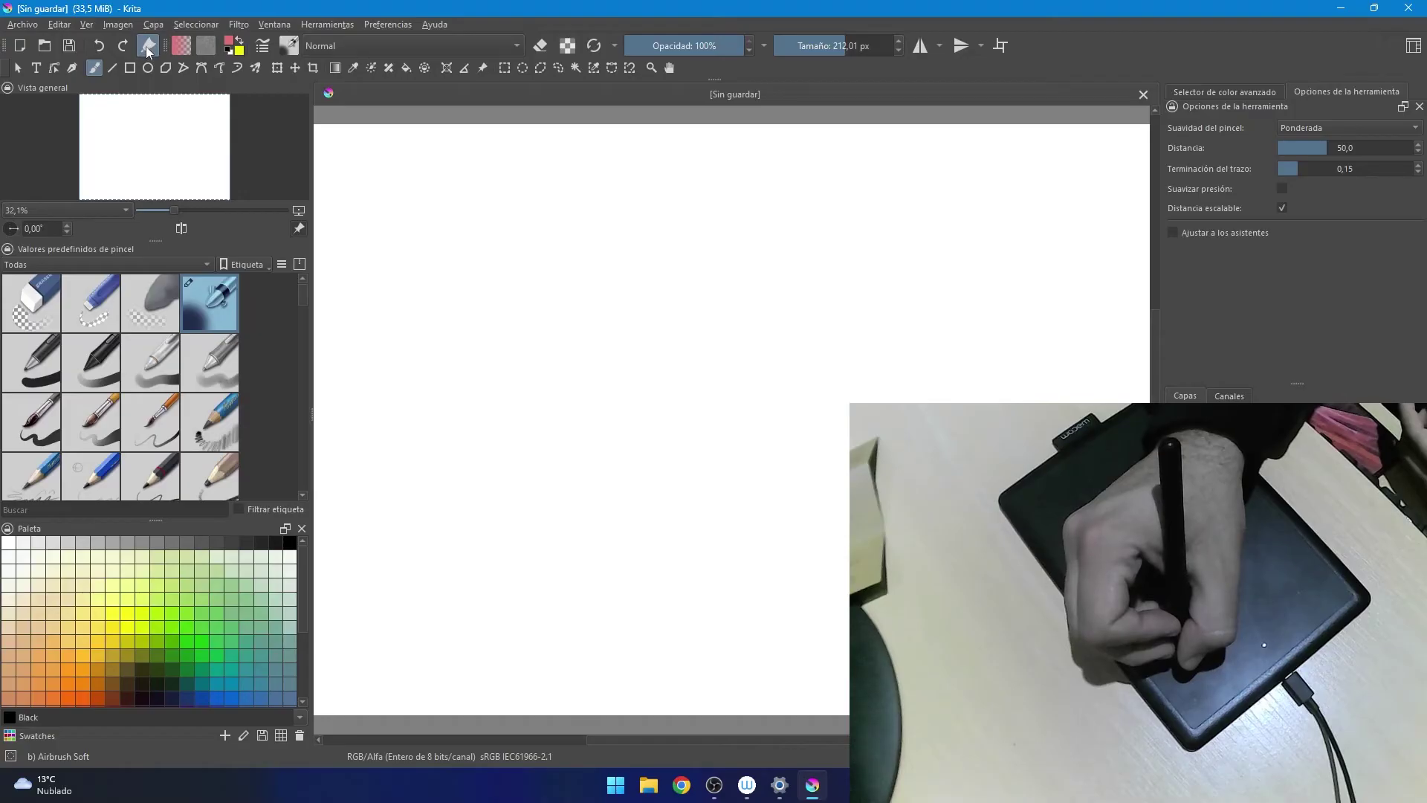
# Turn off pen pressure and paint several airbrush test strokes across the canvas.
pyautogui.moveTo(525, 293)
pyautogui.mouseDown()
pyautogui.moveTo(655, 262)
pyautogui.moveTo(752, 291)
pyautogui.moveTo(743, 349)
pyautogui.mouseUp()
pyautogui.moveTo(554, 361); pyautogui.dragTo(661, 398)
pyautogui.moveTo(511, 187); pyautogui.dragTo(485, 283)
pyautogui.click(476, 335)
pyautogui.moveTo(467, 401); pyautogui.dragTo(446, 431)
pyautogui.moveTo(546, 345)
pyautogui.mouseDown()
pyautogui.moveTo(788, 437)
pyautogui.moveTo(858, 331)
pyautogui.mouseUp()
pyautogui.moveTo(662, 264); pyautogui.dragTo(449, 327)
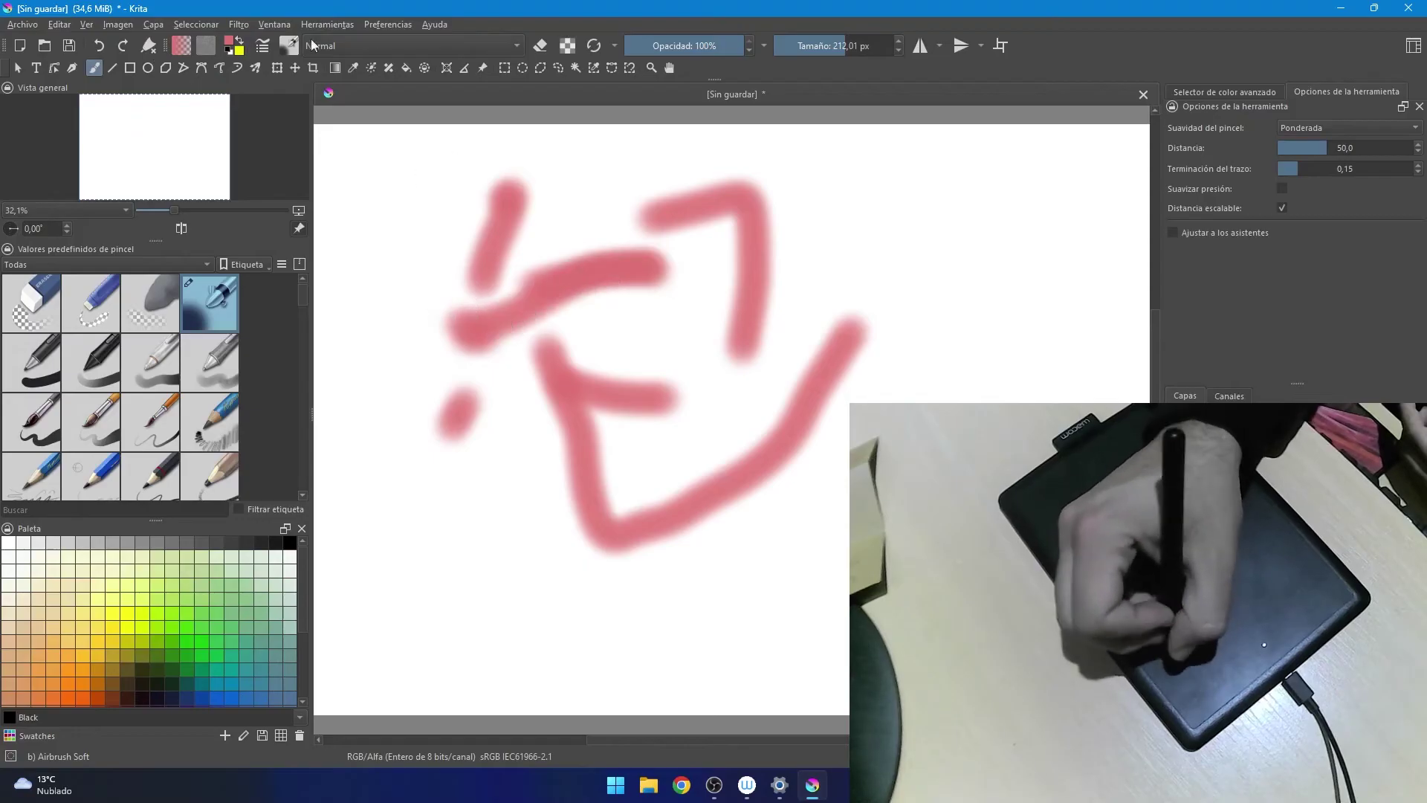
# Turn pen pressure back on and paint short strokes and dots along the right part of the canvas.
pyautogui.click(150, 46)
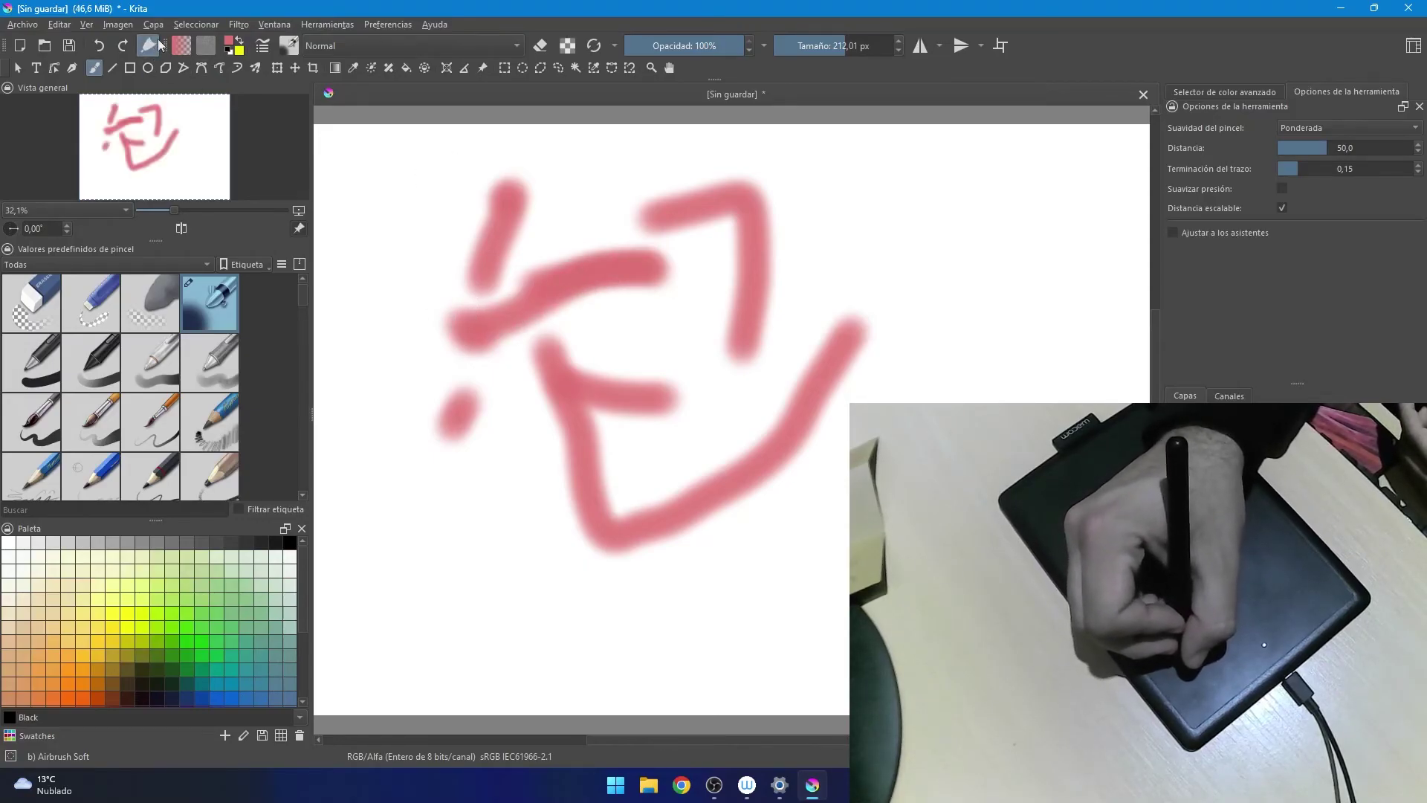
pyautogui.moveTo(873, 159)
pyautogui.mouseDown()
pyautogui.moveTo(903, 210)
pyautogui.moveTo(953, 217)
pyautogui.mouseUp()
pyautogui.moveTo(961, 274); pyautogui.dragTo(980, 326)
pyautogui.moveTo(909, 261); pyautogui.dragTo(920, 284)
pyautogui.click(907, 323)
pyautogui.click(870, 268)
pyautogui.click(935, 385)
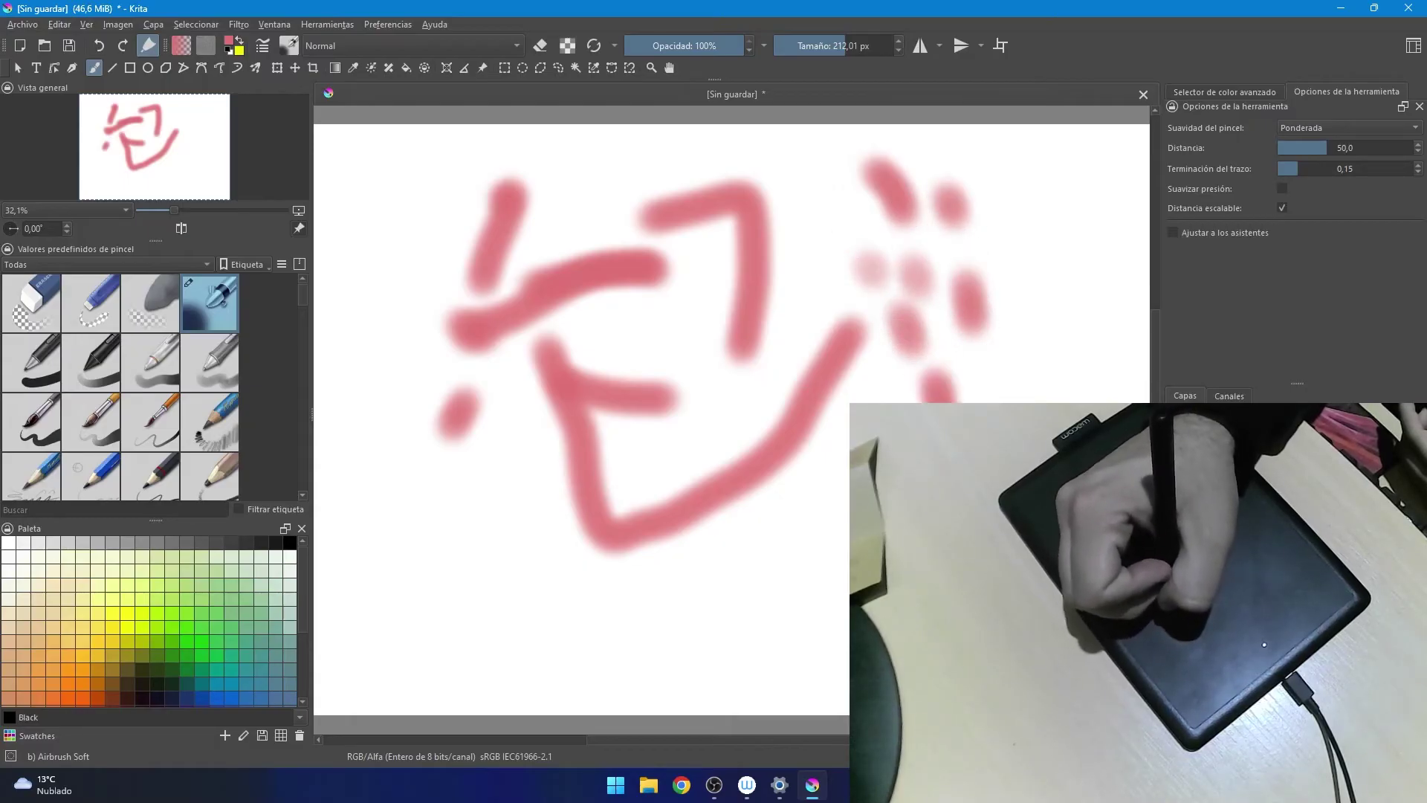
pyautogui.moveTo(829, 513); pyautogui.dragTo(773, 591)
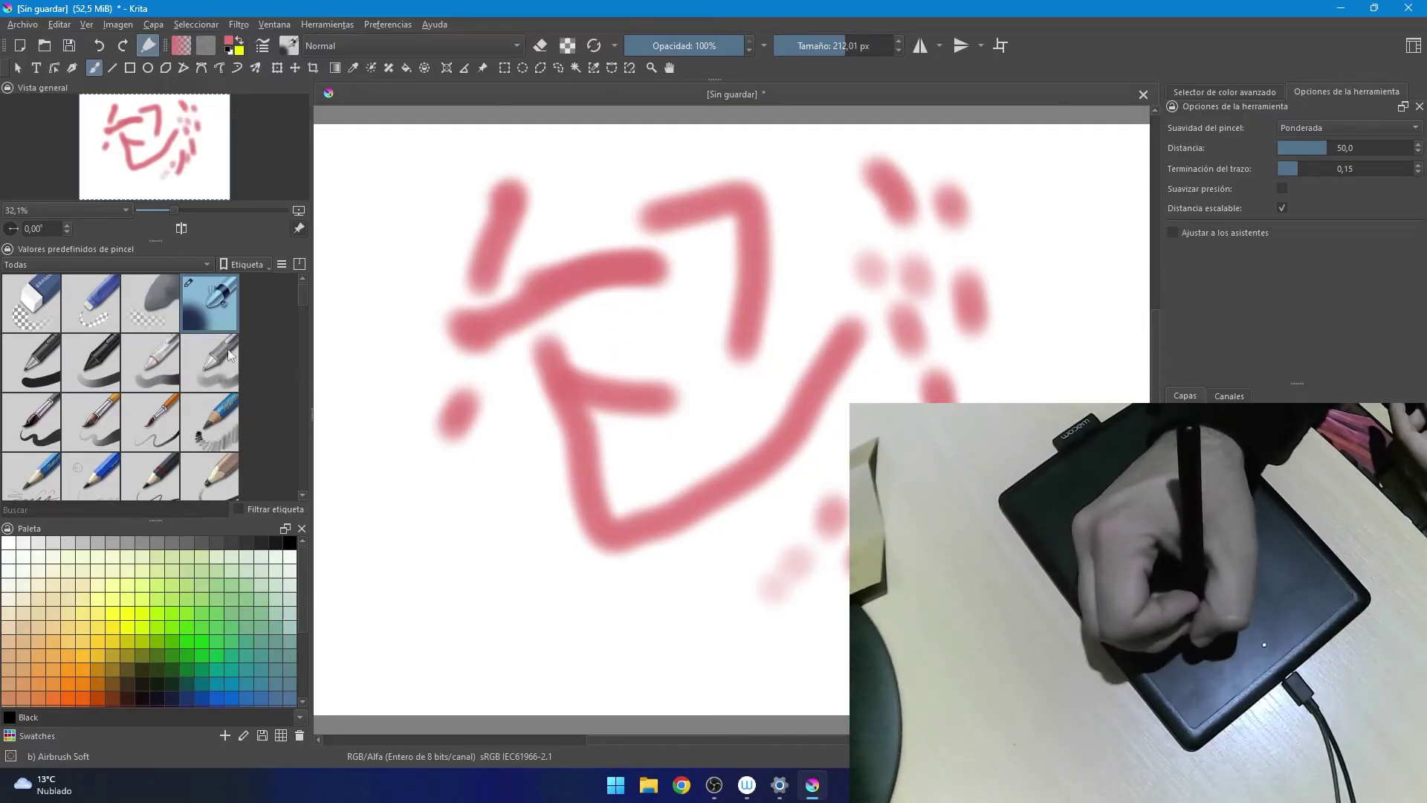
# Select the Pencil 1 Sketch (mypaint) preset, set its size to about 68,90 px and paint a wavy stroke below the existing ones.
pyautogui.click(222, 436)
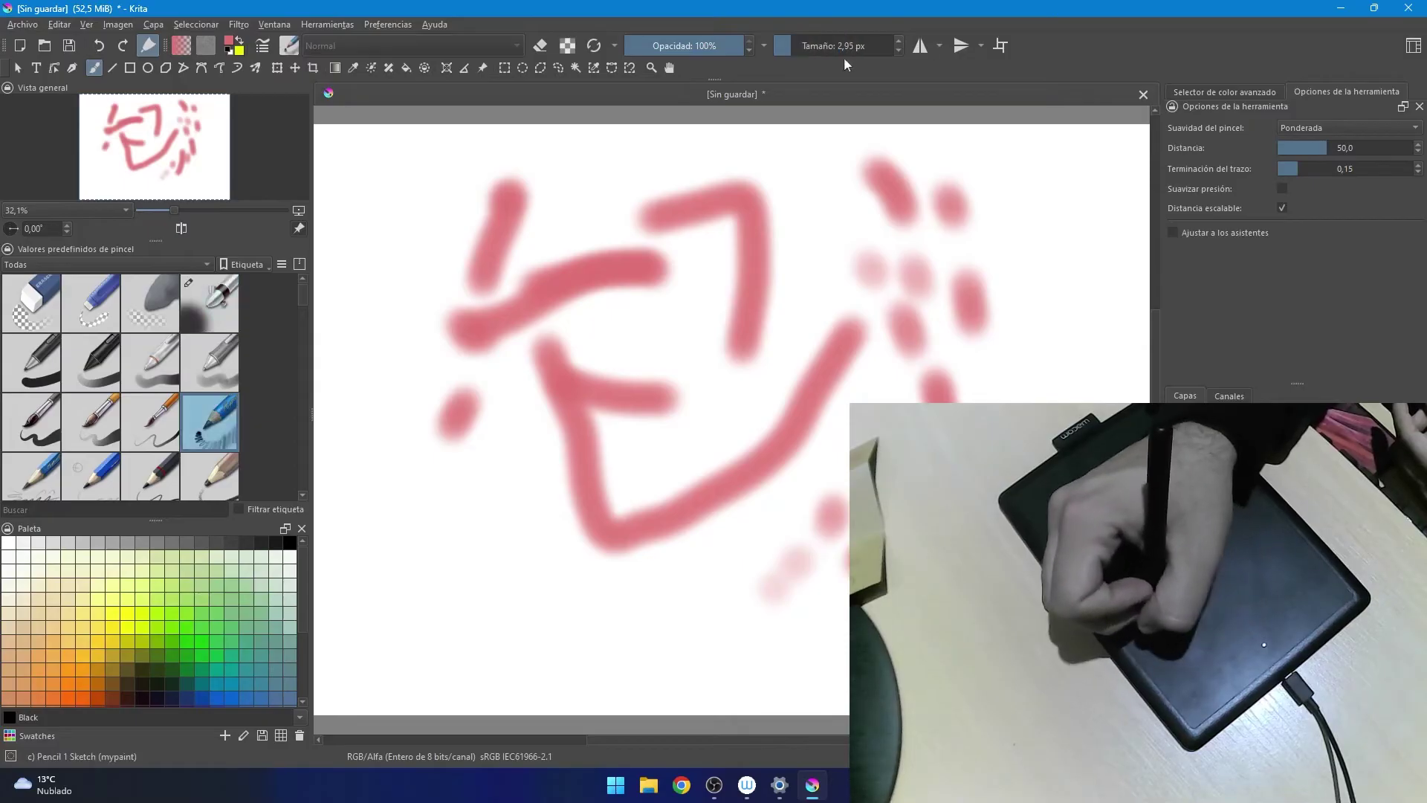
pyautogui.press('[')
pyautogui.press('[')
pyautogui.press('[')
pyautogui.press('[')
pyautogui.press('[')
pyautogui.press('[')
pyautogui.moveTo(402, 445)
pyautogui.mouseDown()
pyautogui.moveTo(431, 529)
pyautogui.moveTo(503, 547)
pyautogui.moveTo(574, 637)
pyautogui.moveTo(848, 483)
pyautogui.mouseUp()
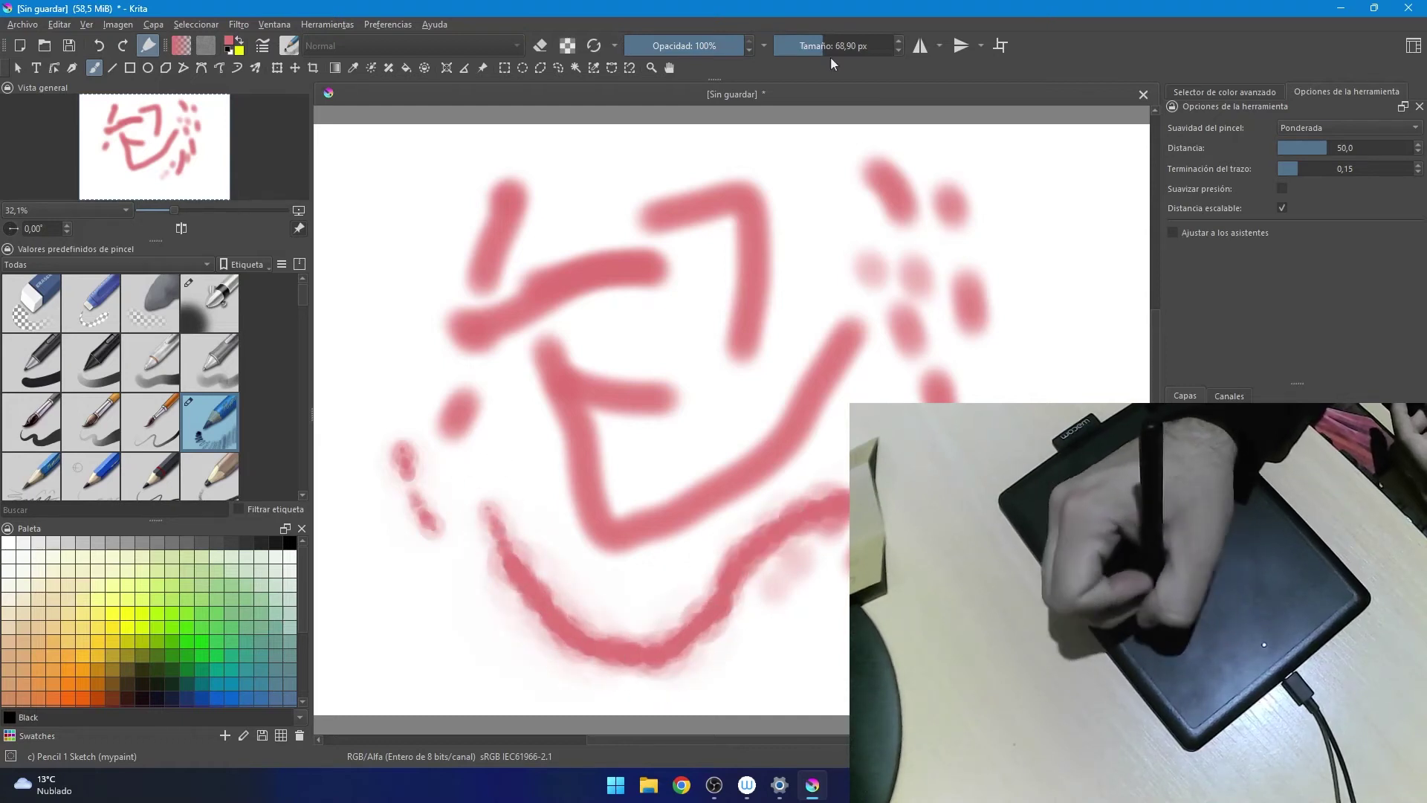
pyautogui.click(388, 25)
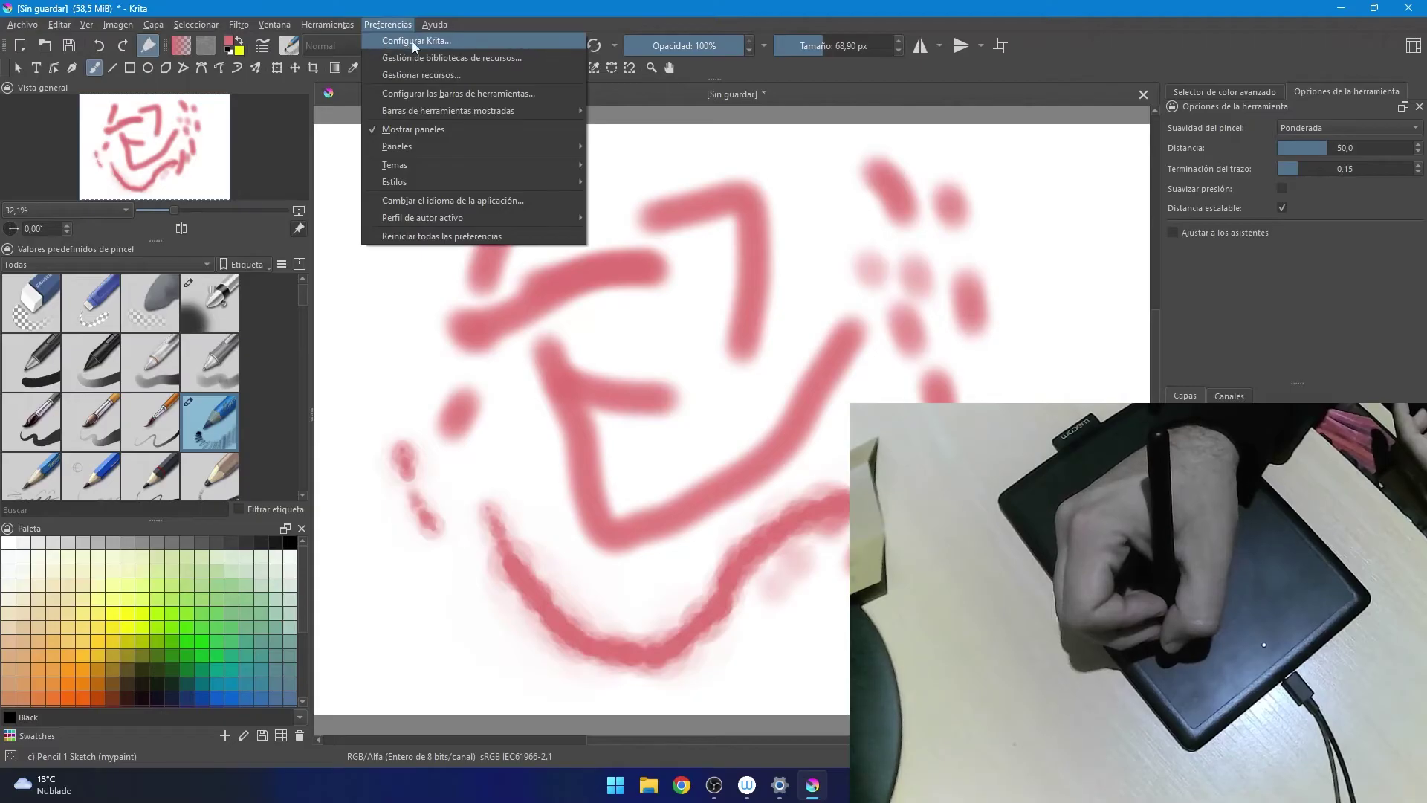
pyautogui.click(421, 40)
pyautogui.moveTo(633, 149); pyautogui.dragTo(372, 147)
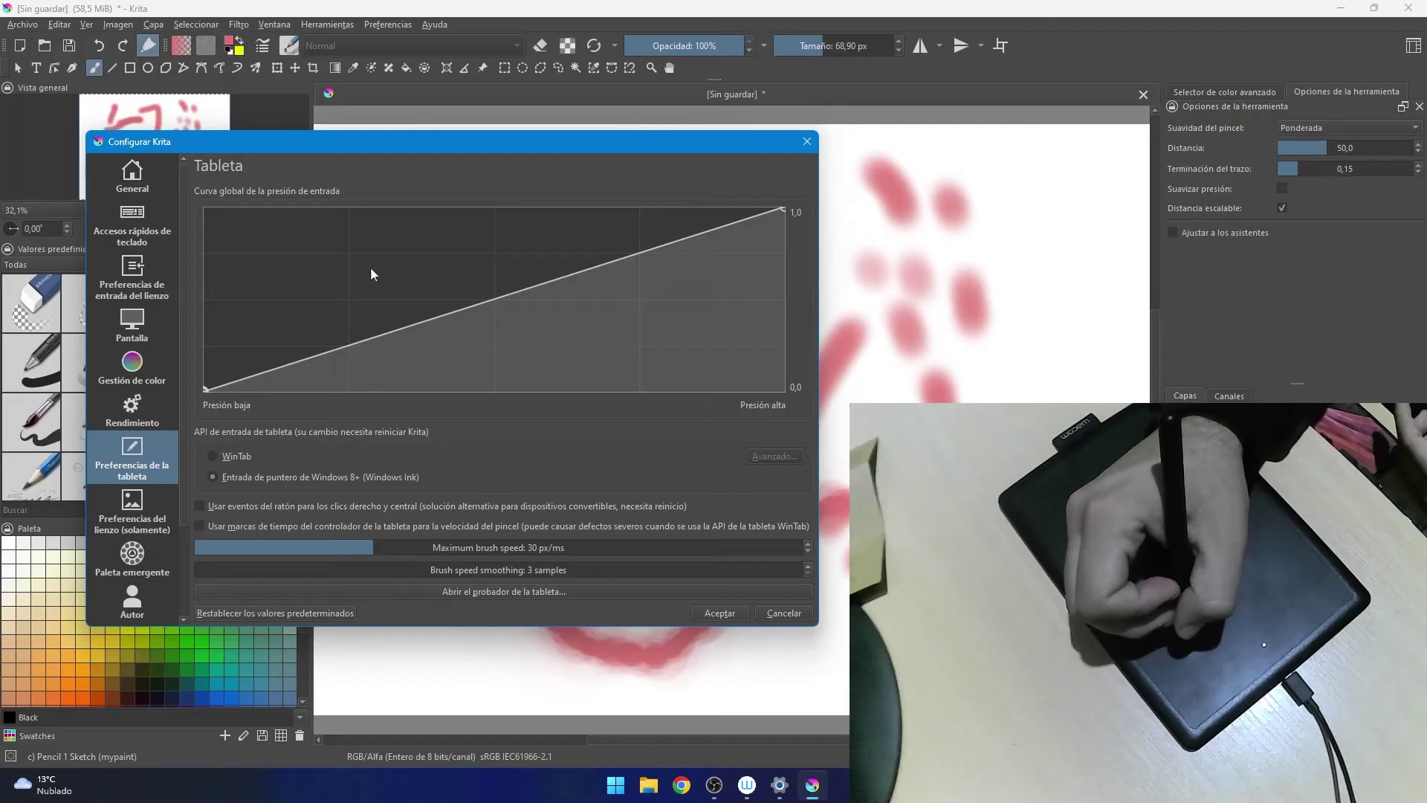
# Switch to Wacom Center, review the tip sensitivity and the projection and Windows Ink settings, close the properties and minimize Wacom Center.
pyautogui.click(750, 771)
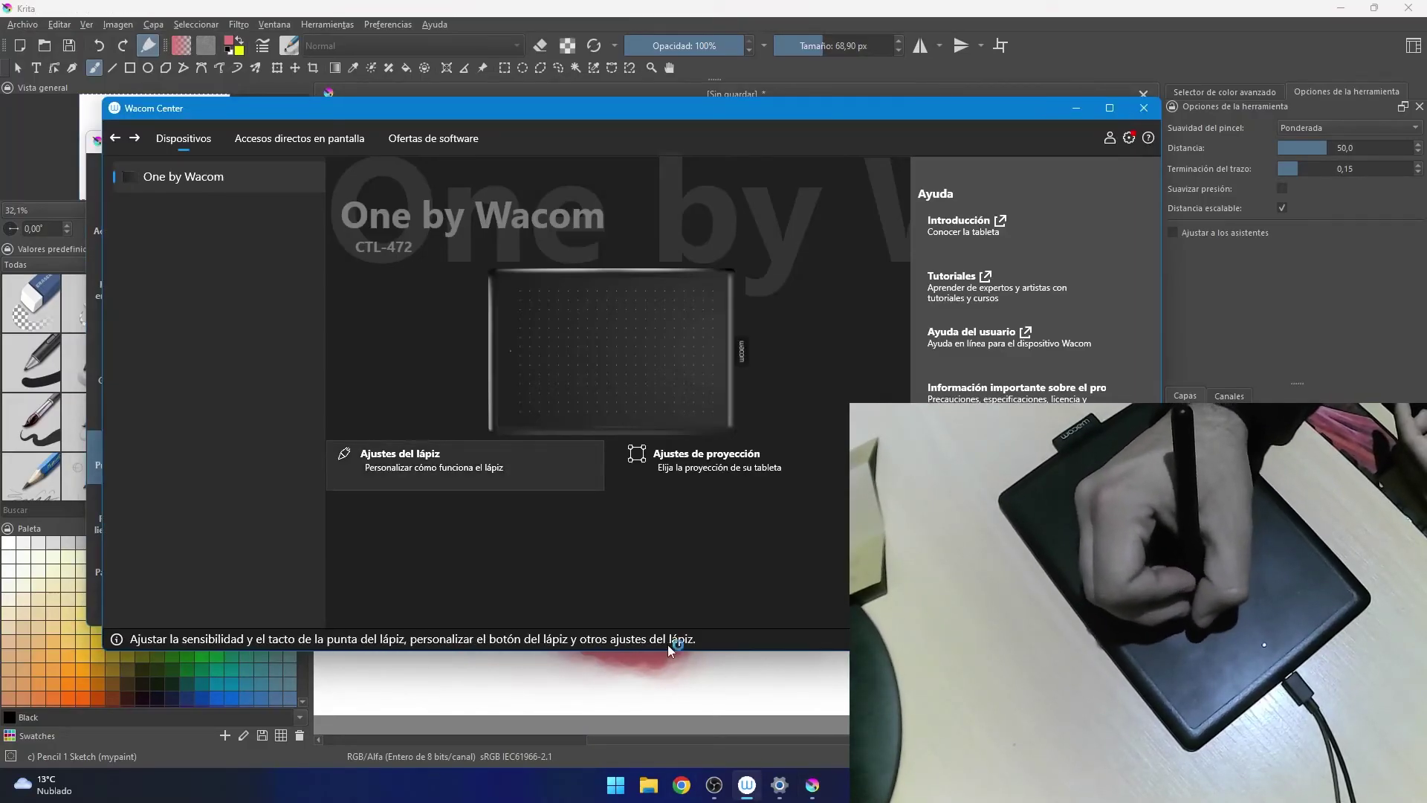
pyautogui.click(400, 460)
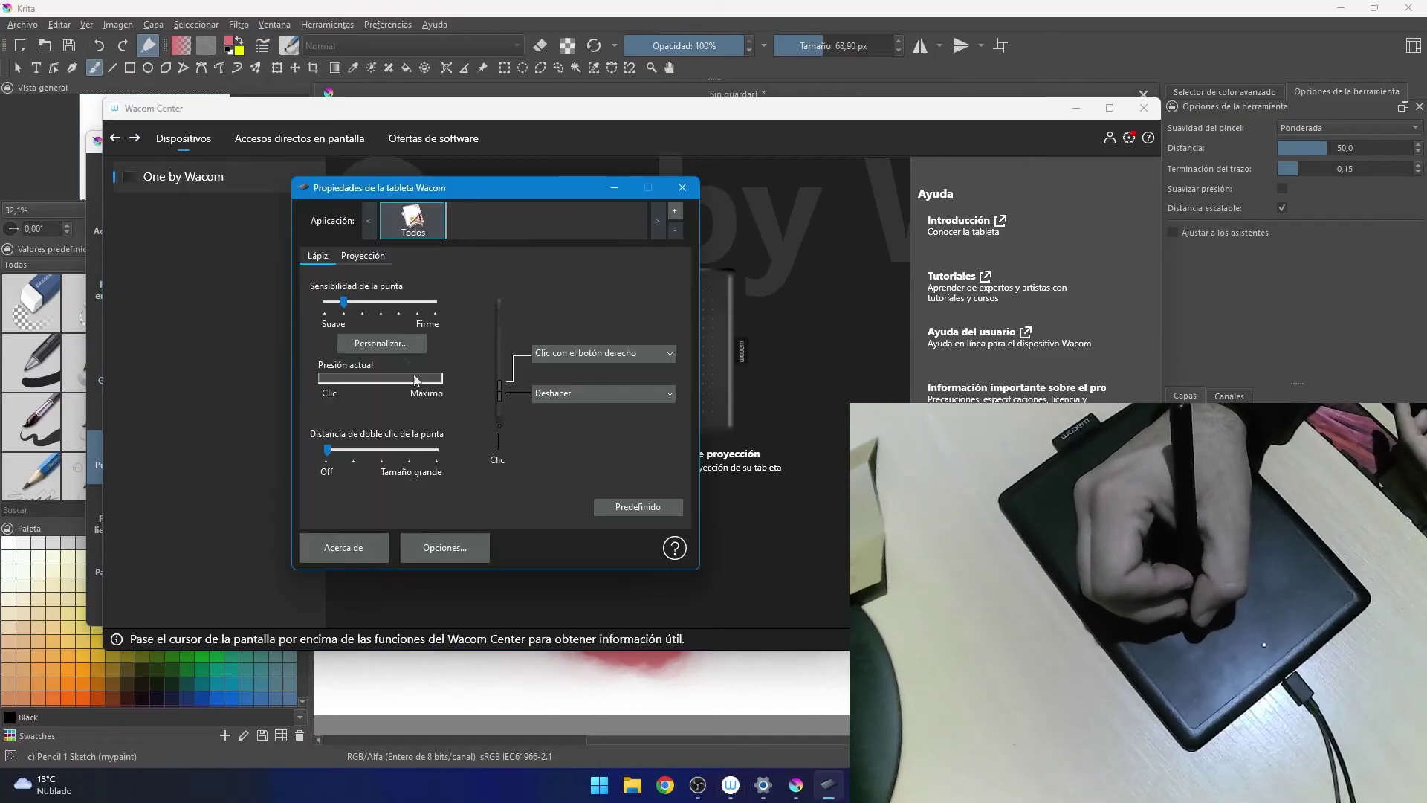
pyautogui.click(368, 260)
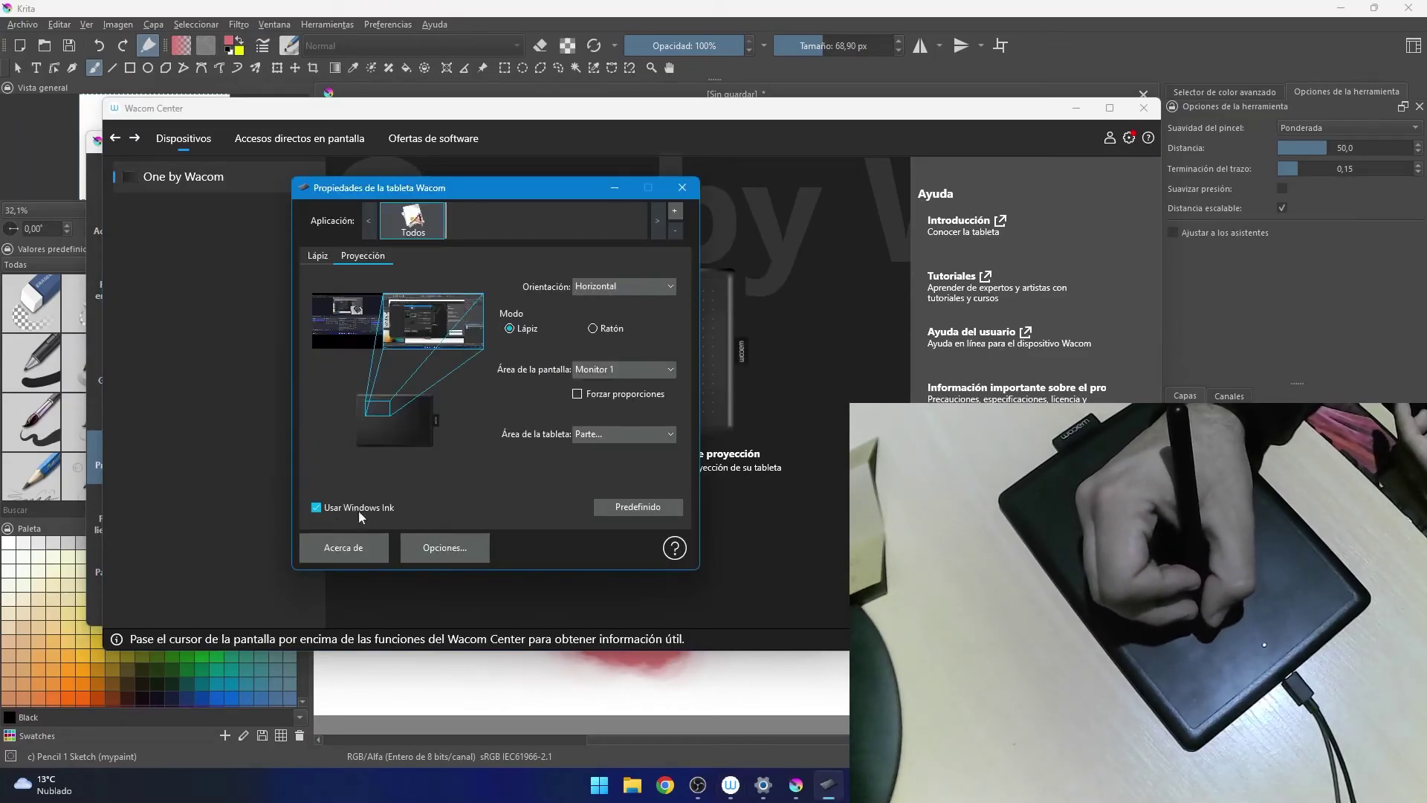
pyautogui.click(681, 191)
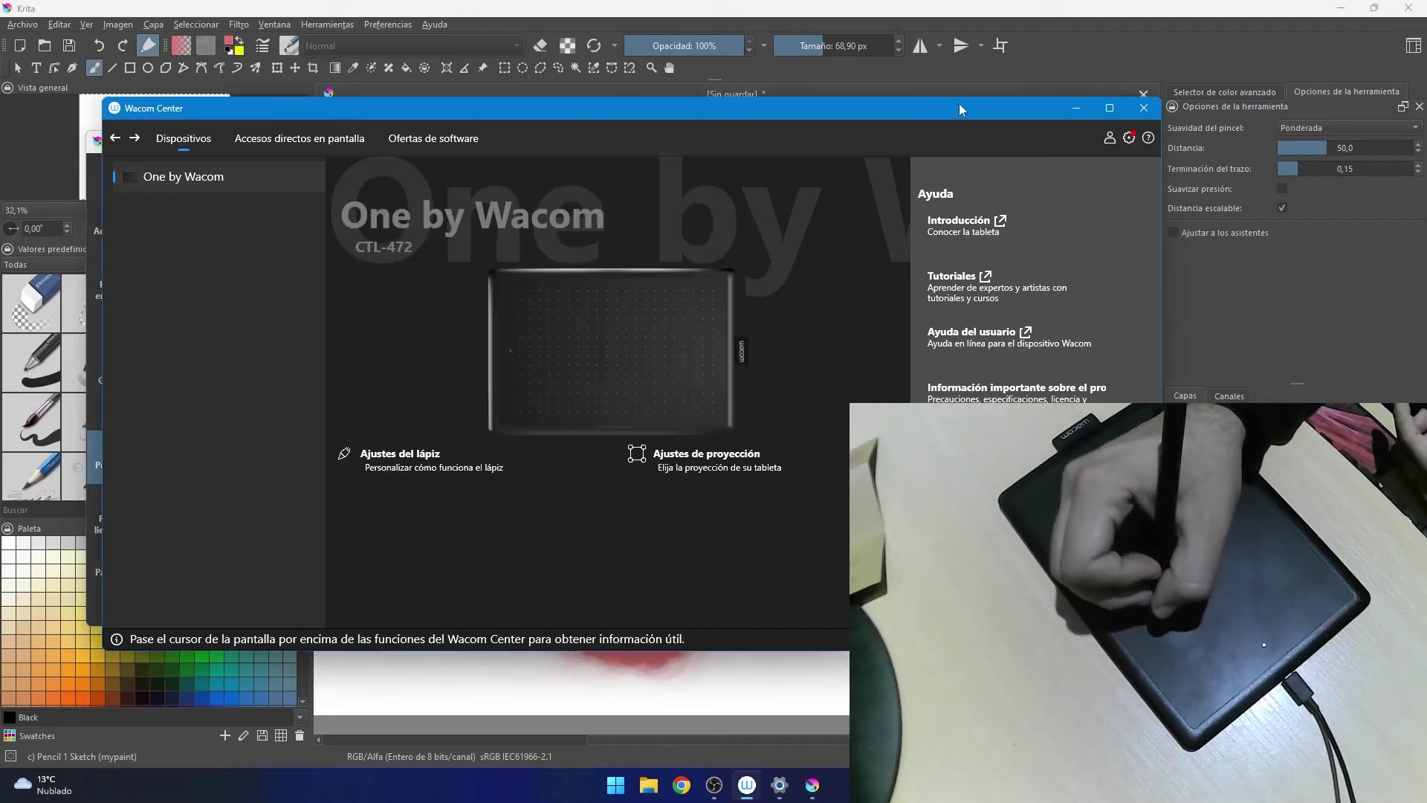
pyautogui.click(1075, 108)
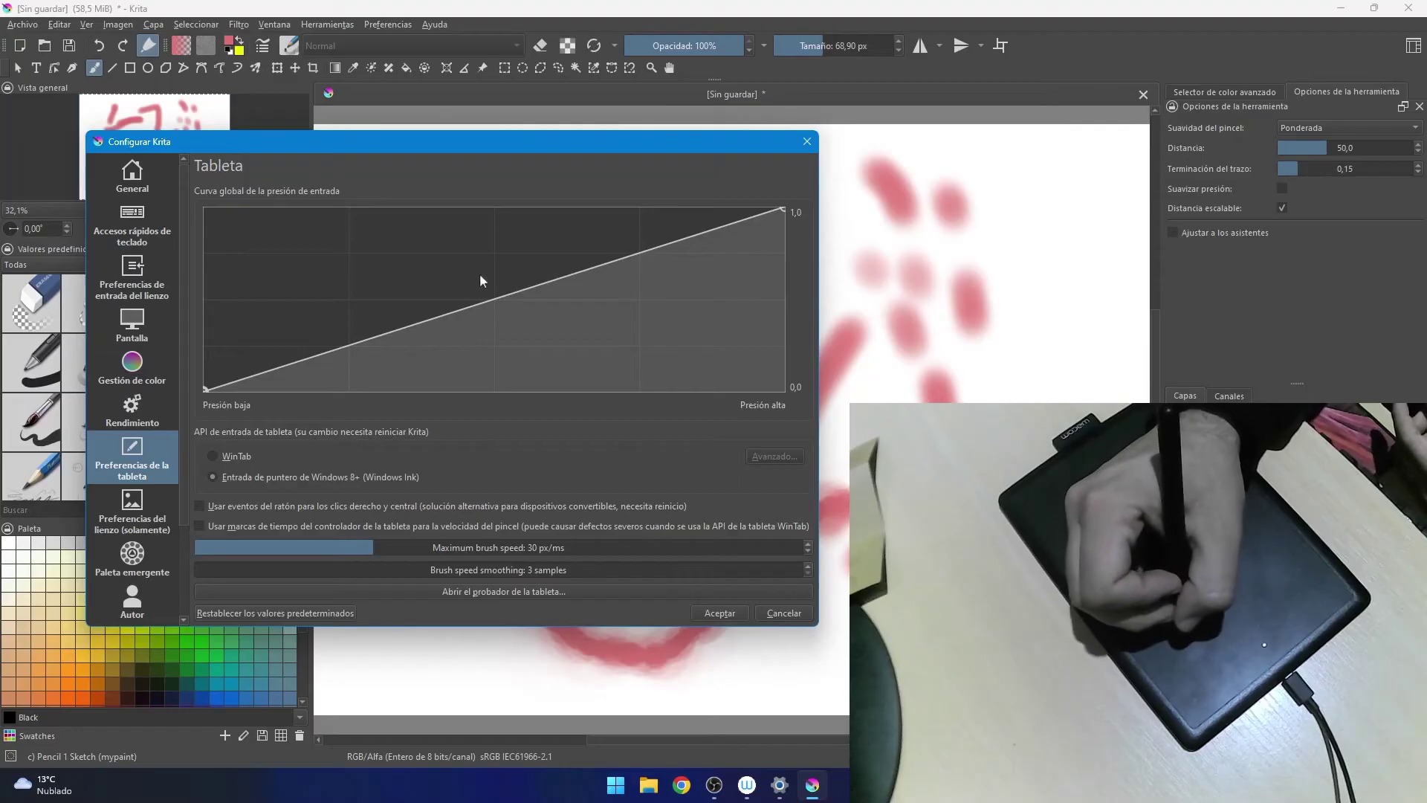
# Try raising the middle of the global input pressure curve, remove the added point and close the preferences without accepting.
pyautogui.moveTo(545, 285); pyautogui.dragTo(489, 252)
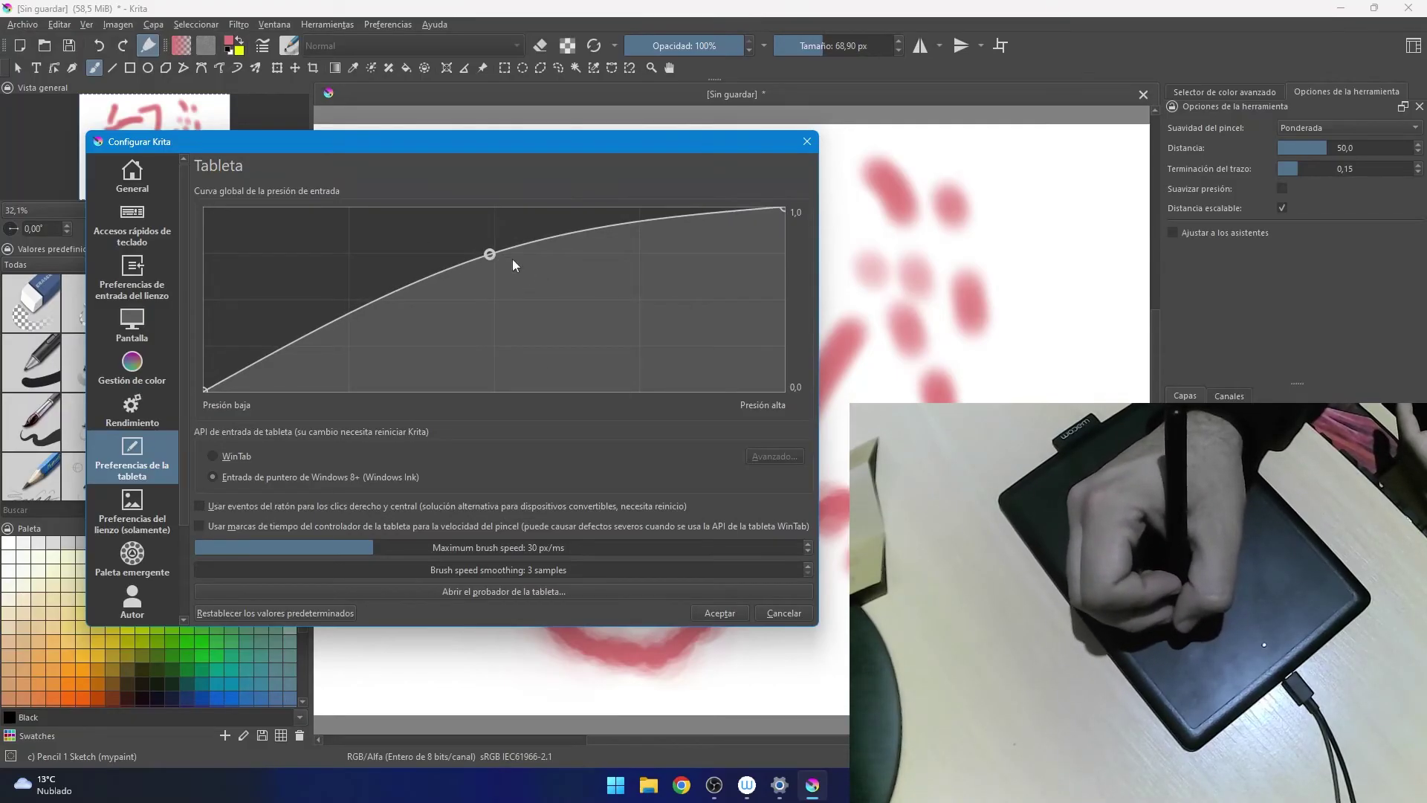
pyautogui.moveTo(489, 254); pyautogui.dragTo(535, 125)
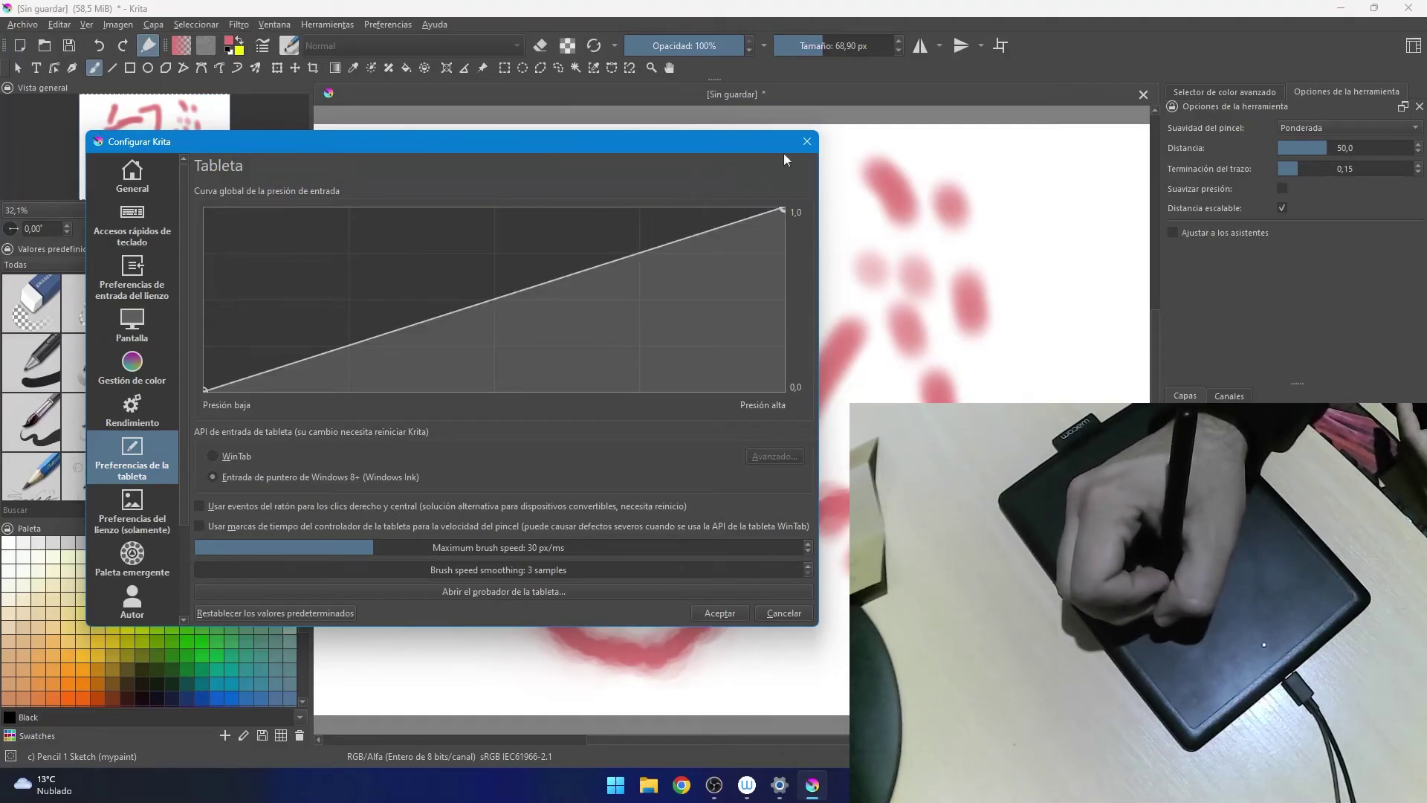
pyautogui.click(806, 142)
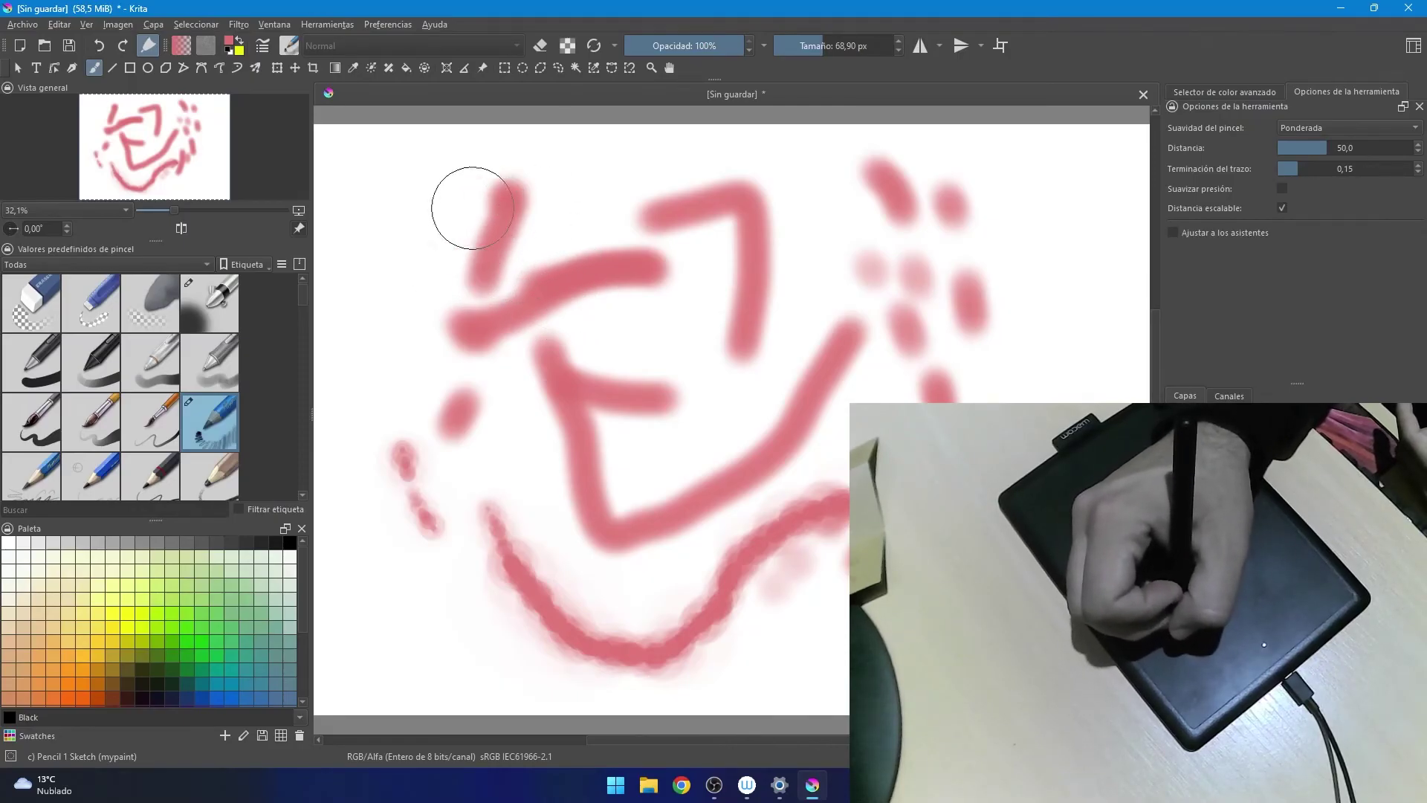
# Open the brush editor, reposition its window, show its preset list and select the Basic-5 Size preset.
pyautogui.click(268, 52)
pyautogui.moveTo(570, 127); pyautogui.dragTo(460, 47)
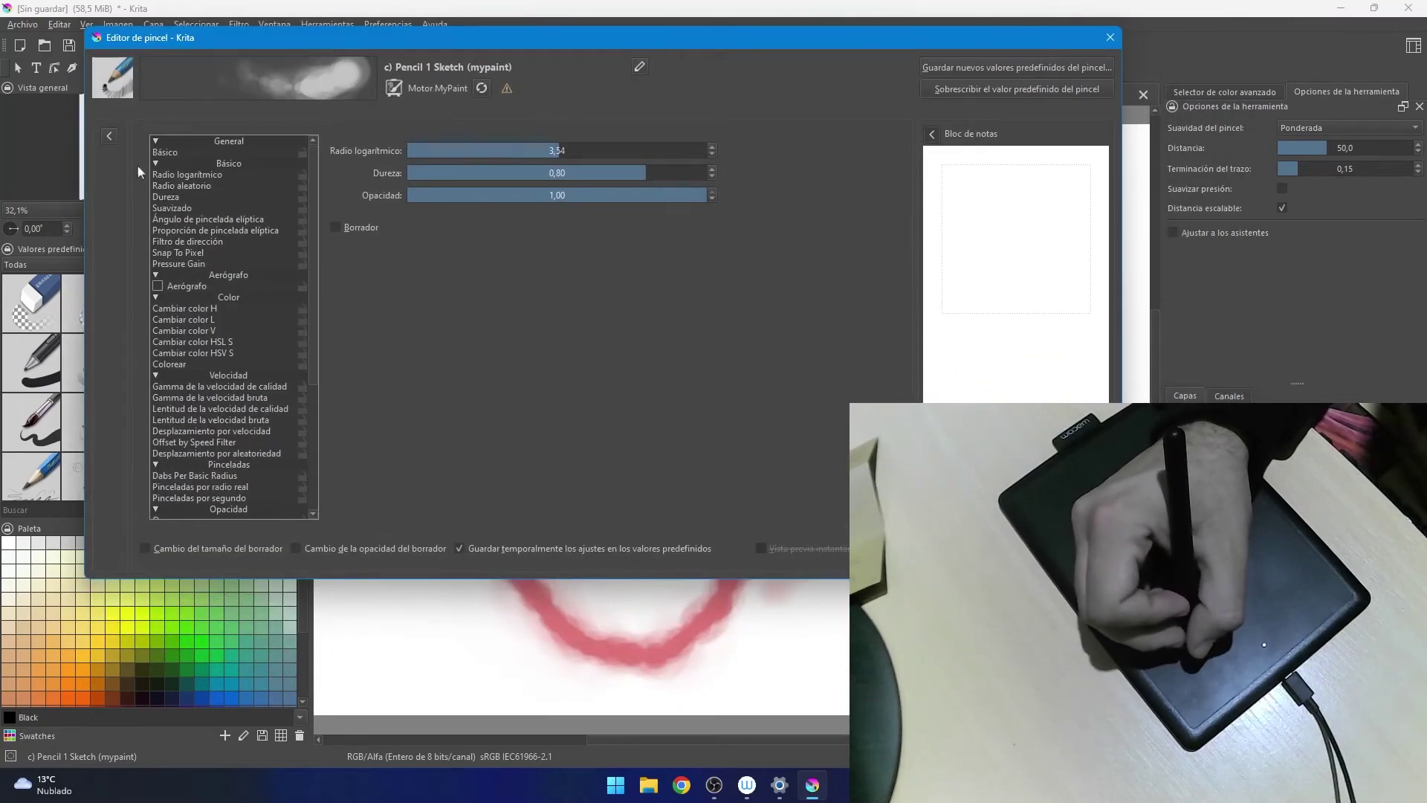
pyautogui.click(112, 136)
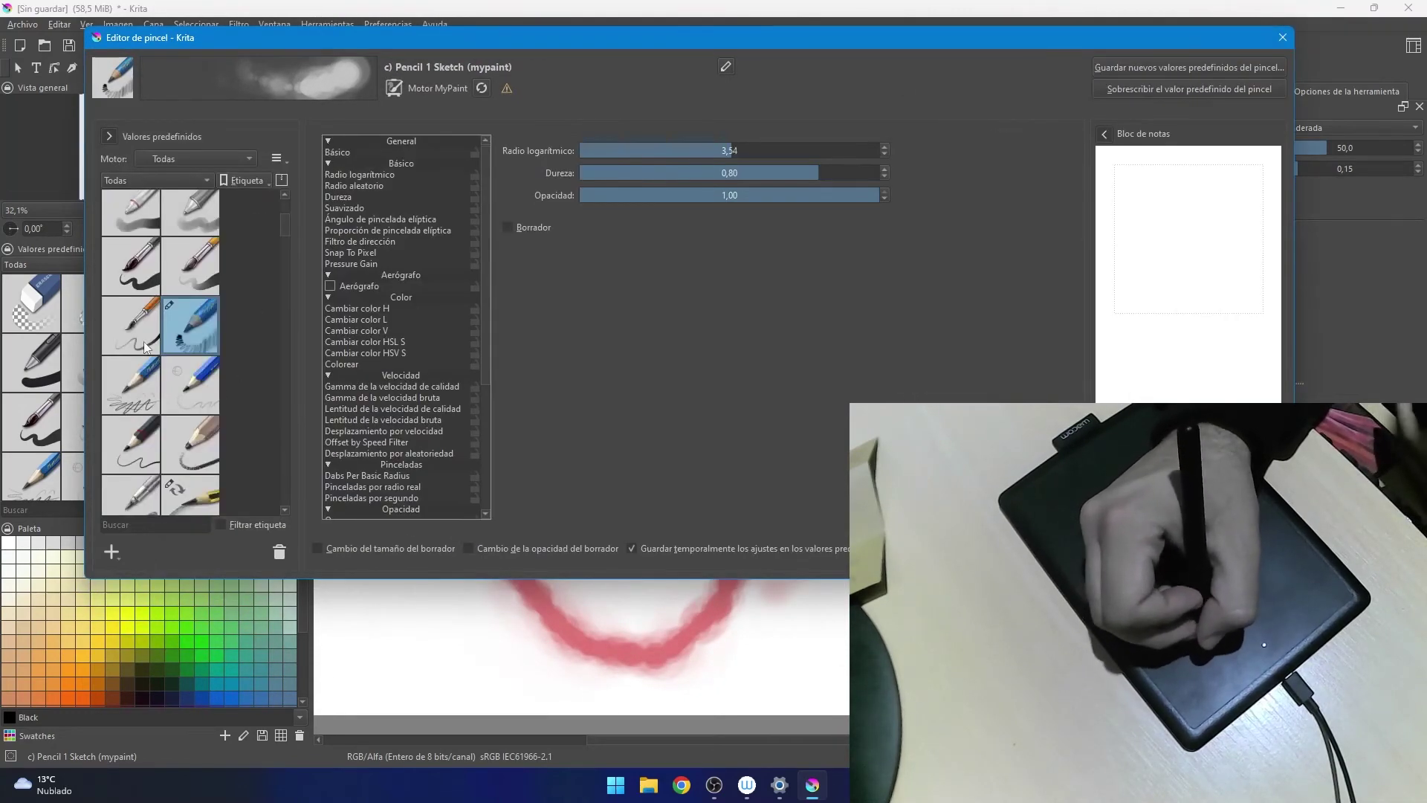
pyautogui.click(134, 279)
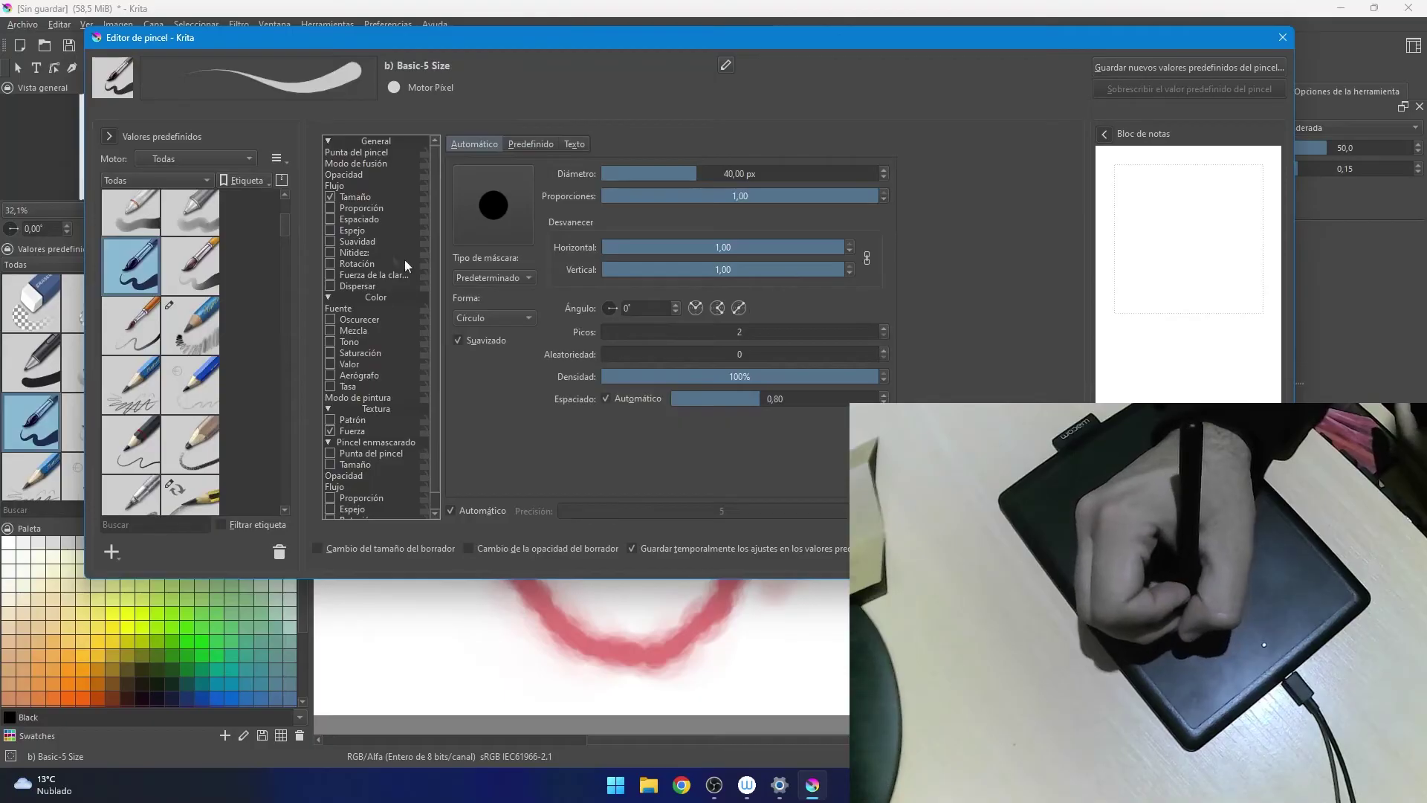
# Compare the flow, size and opacity settings of the Basic-5 Size brush and enable the pen settings for its opacity.
pyautogui.click(350, 186)
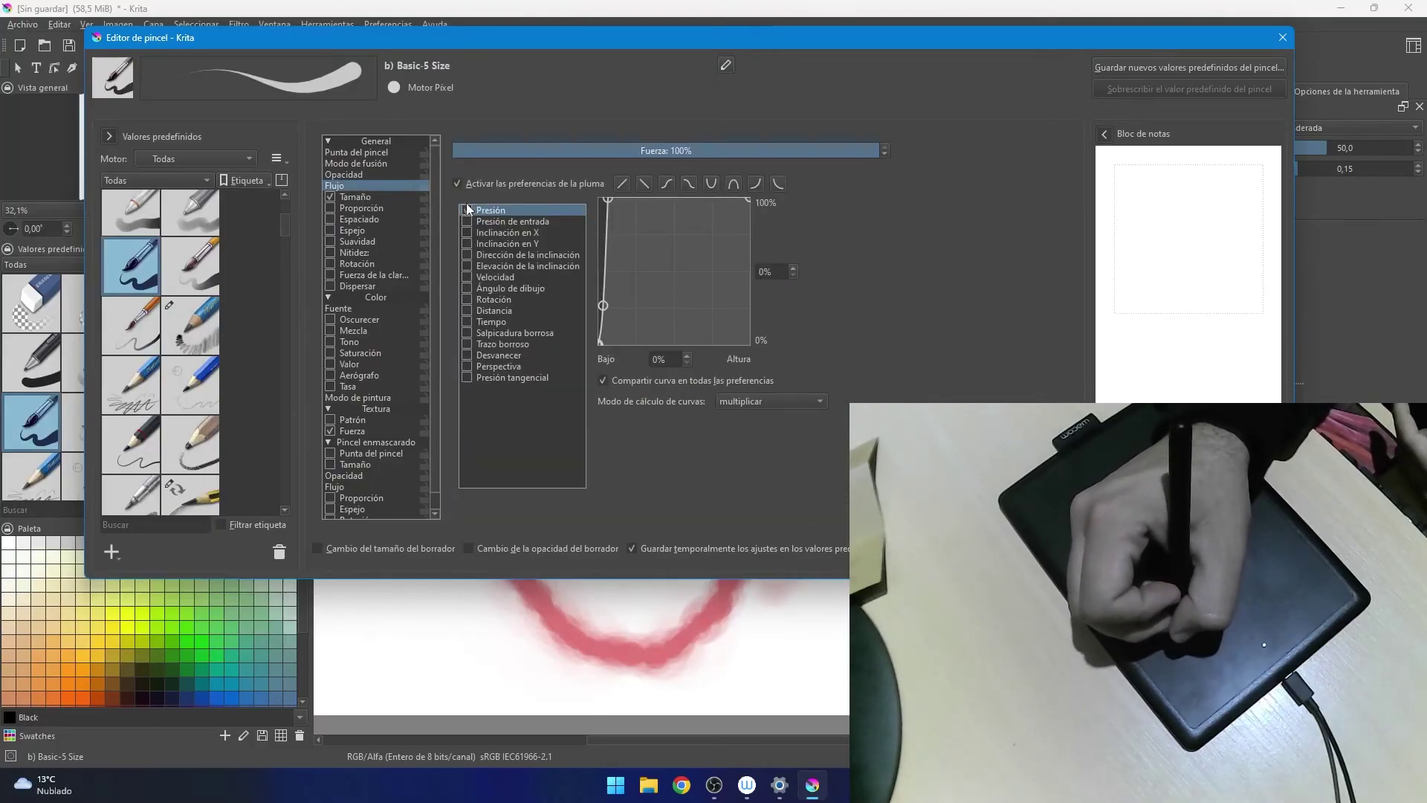
pyautogui.click(381, 199)
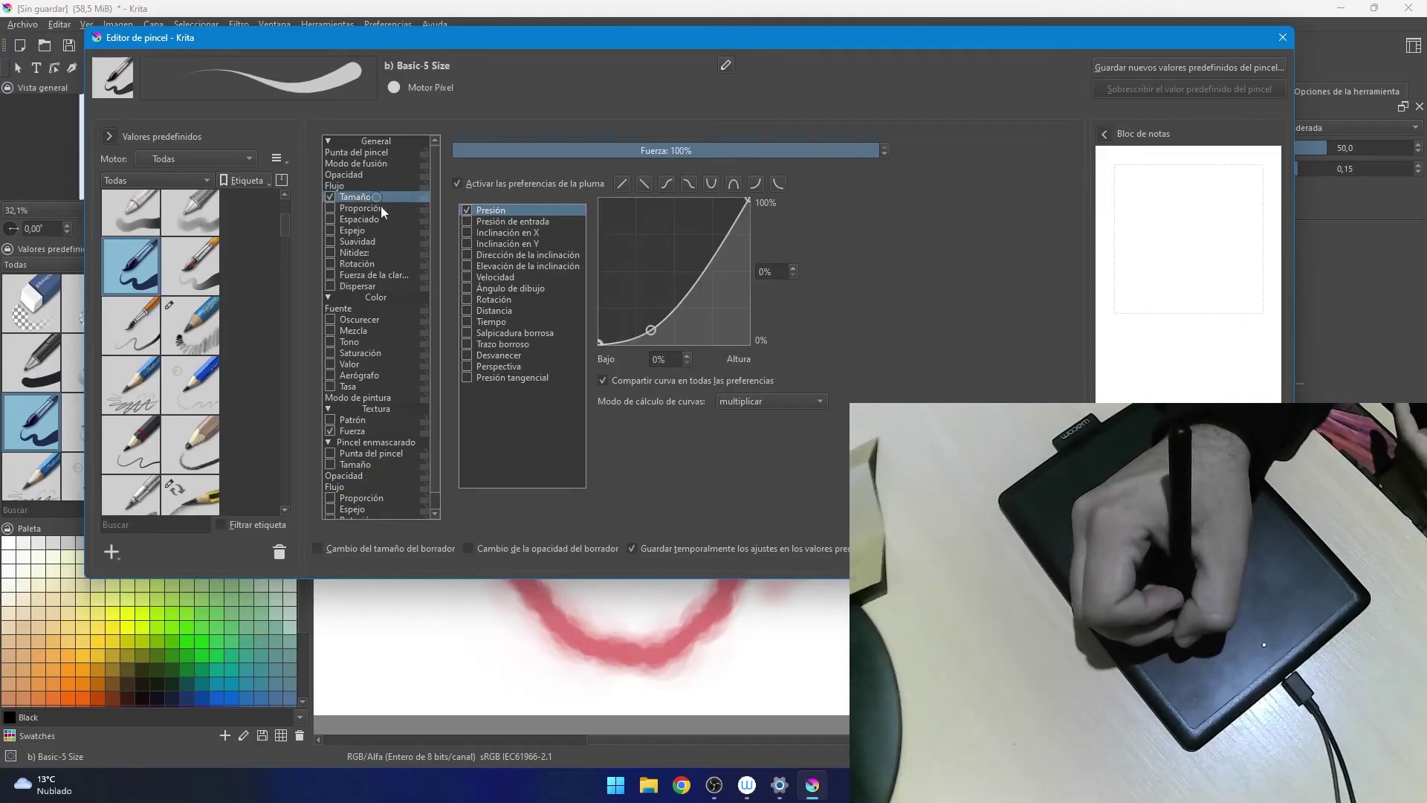
pyautogui.click(365, 185)
pyautogui.click(377, 194)
pyautogui.click(377, 188)
pyautogui.click(378, 198)
pyautogui.click(378, 186)
pyautogui.click(377, 174)
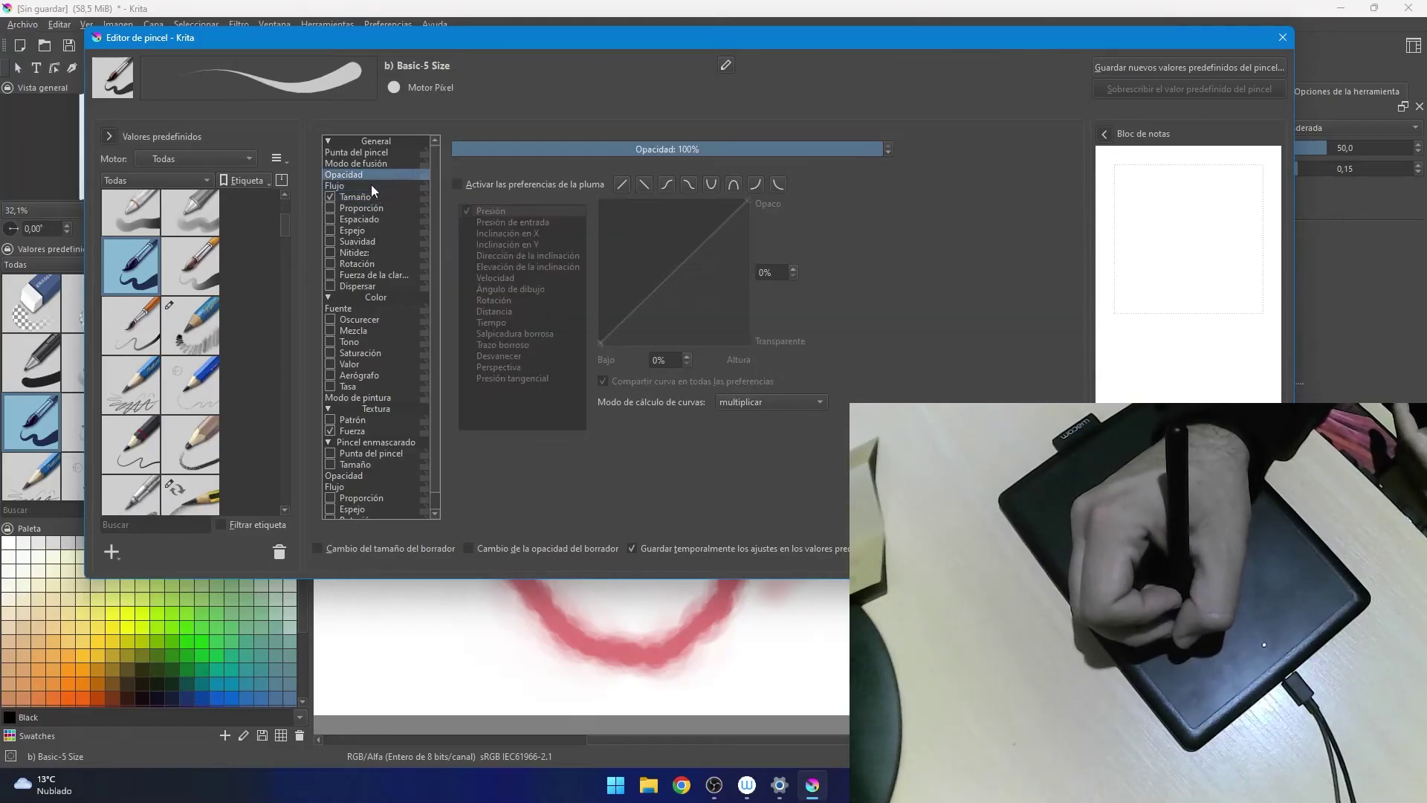
pyautogui.click(373, 185)
pyautogui.click(379, 176)
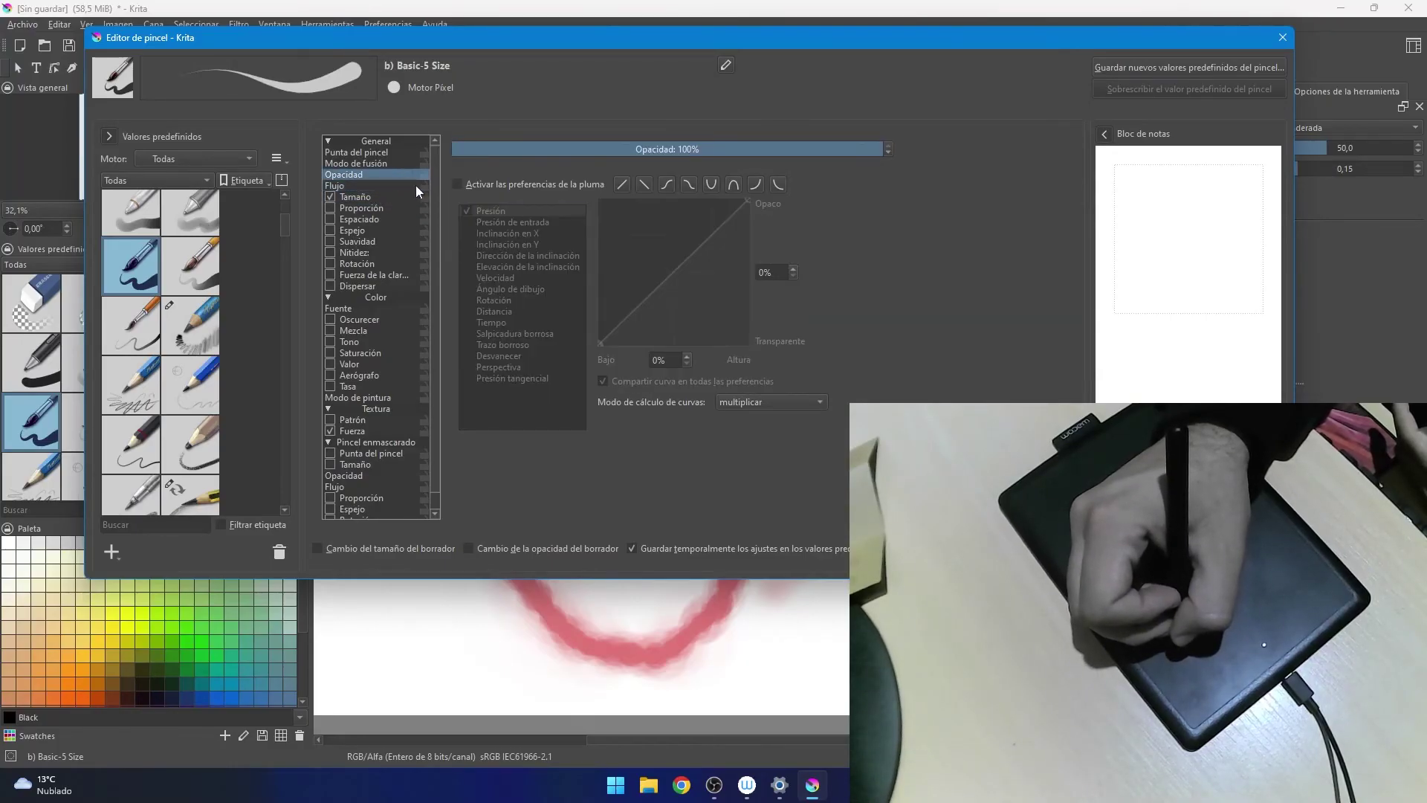
pyautogui.click(456, 185)
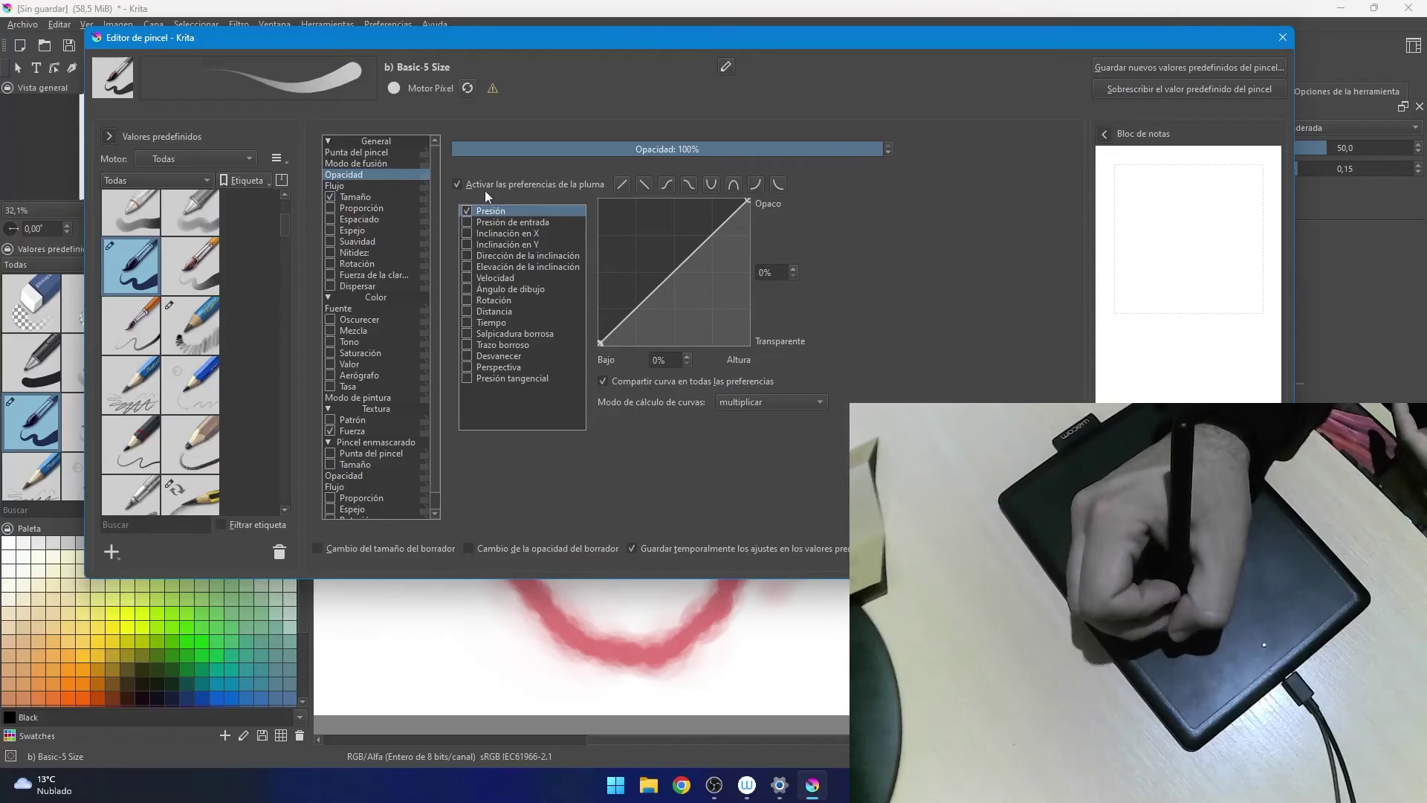
# Give the flow pressure an arched curve peaking at 83% for 51% input and draw a wavy test stroke in the scratchpad.
pyautogui.click(386, 185)
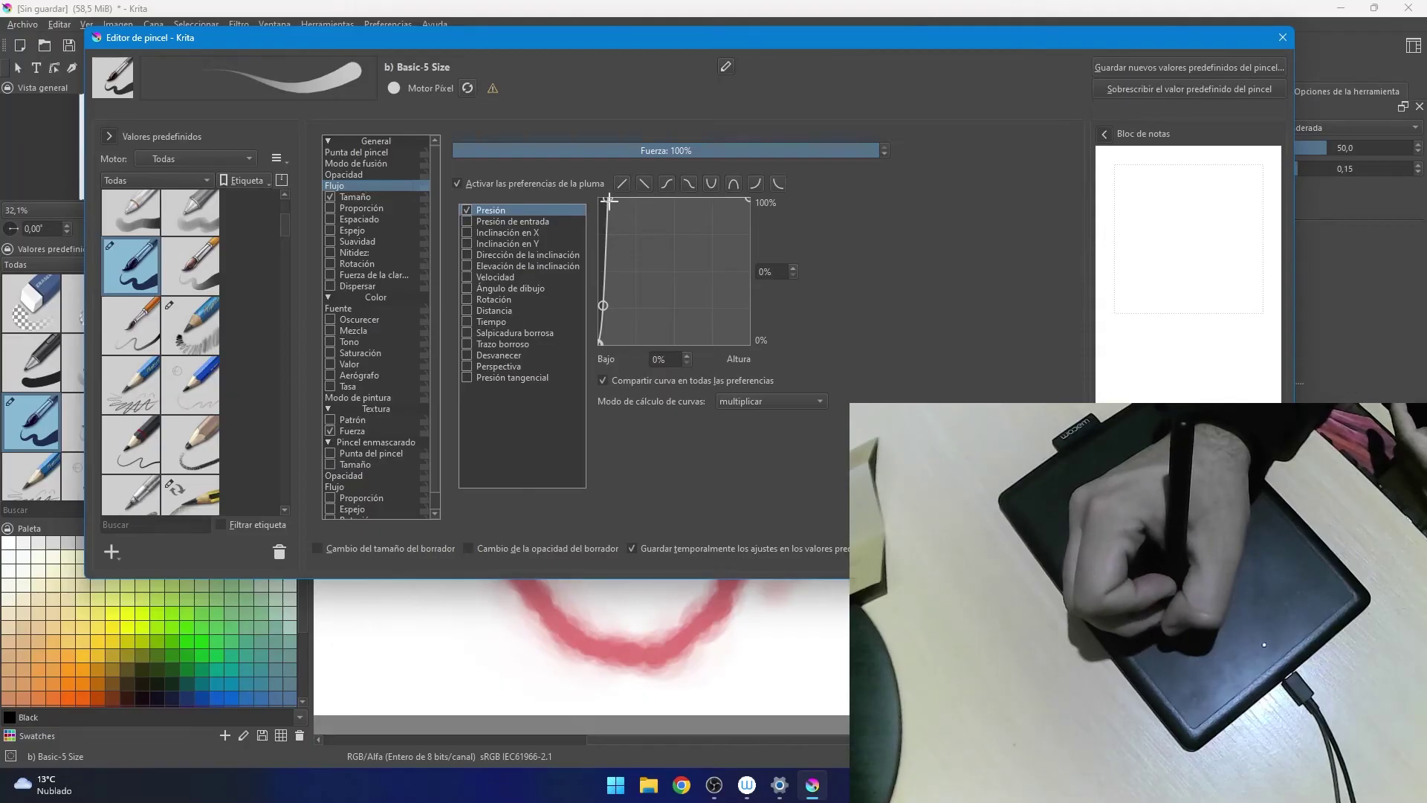
pyautogui.moveTo(609, 199); pyautogui.dragTo(690, 439)
pyautogui.click(729, 185)
pyautogui.moveTo(673, 199)
pyautogui.mouseDown()
pyautogui.moveTo(626, 245)
pyautogui.moveTo(674, 207)
pyautogui.moveTo(675, 224)
pyautogui.mouseUp()
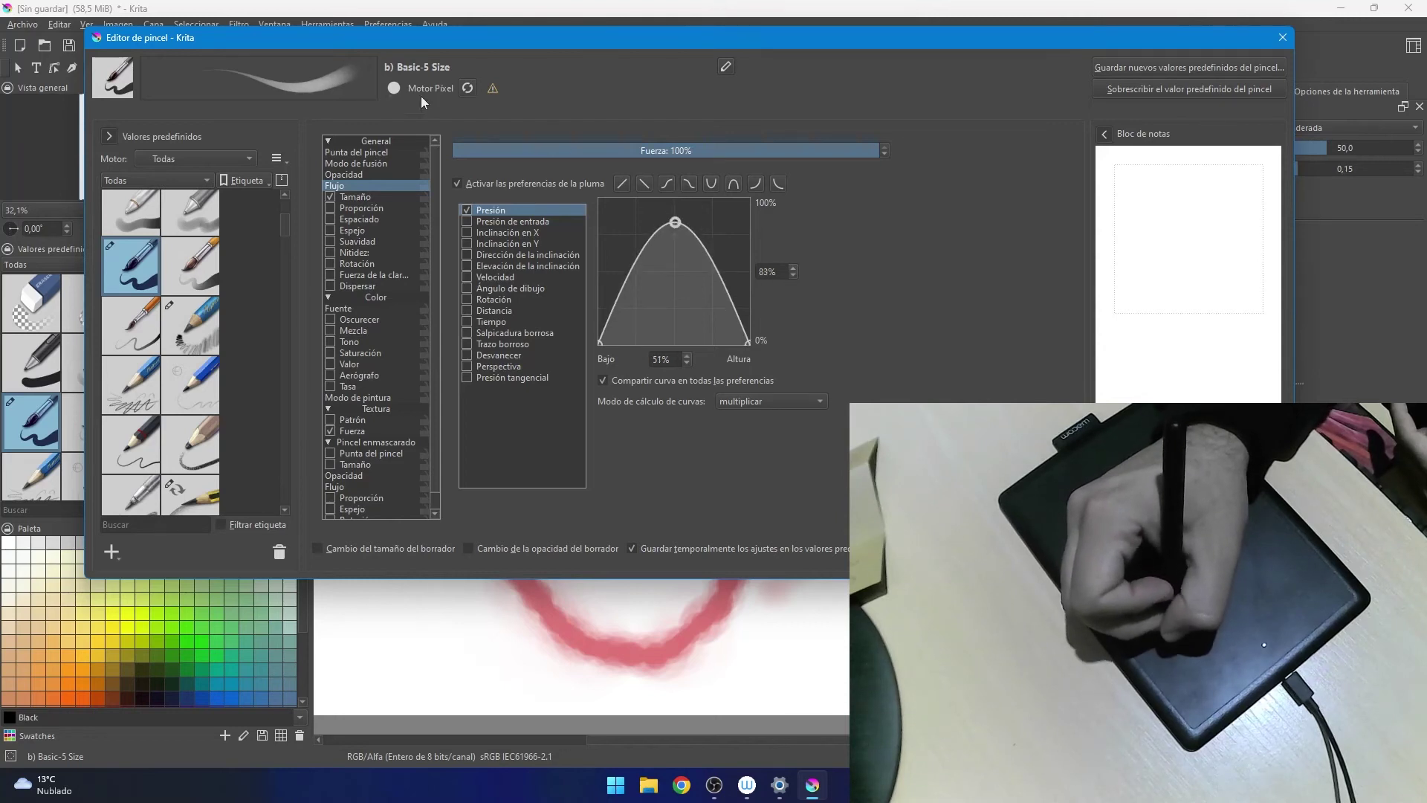
pyautogui.moveTo(1122, 214)
pyautogui.mouseDown()
pyautogui.moveTo(1153, 191)
pyautogui.moveTo(1154, 268)
pyautogui.moveTo(1186, 253)
pyautogui.moveTo(1200, 201)
pyautogui.moveTo(1213, 246)
pyautogui.mouseUp()
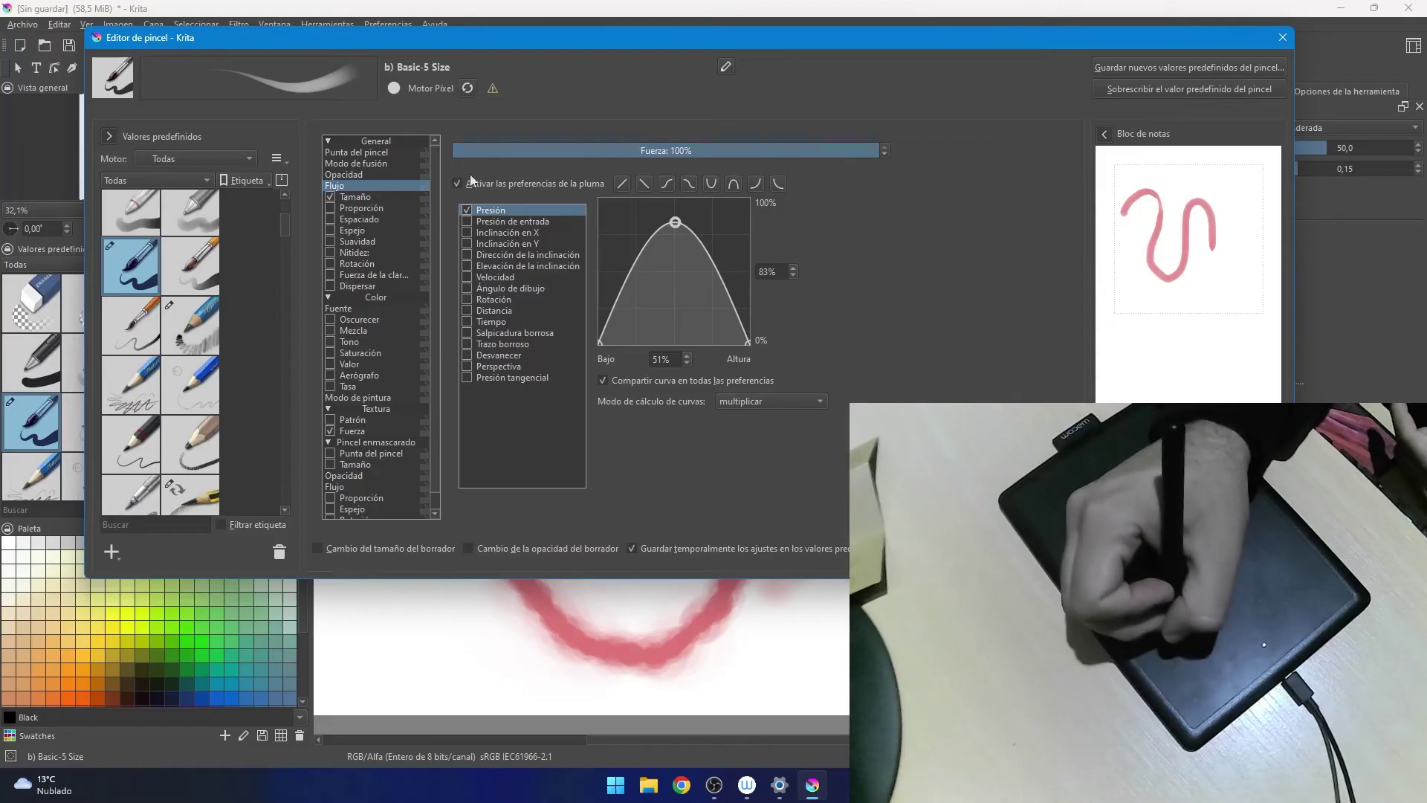
# Apply the arched preset curve to the brush size pressure and check the spacing and ratio (Proporción) settings.
pyautogui.click(371, 198)
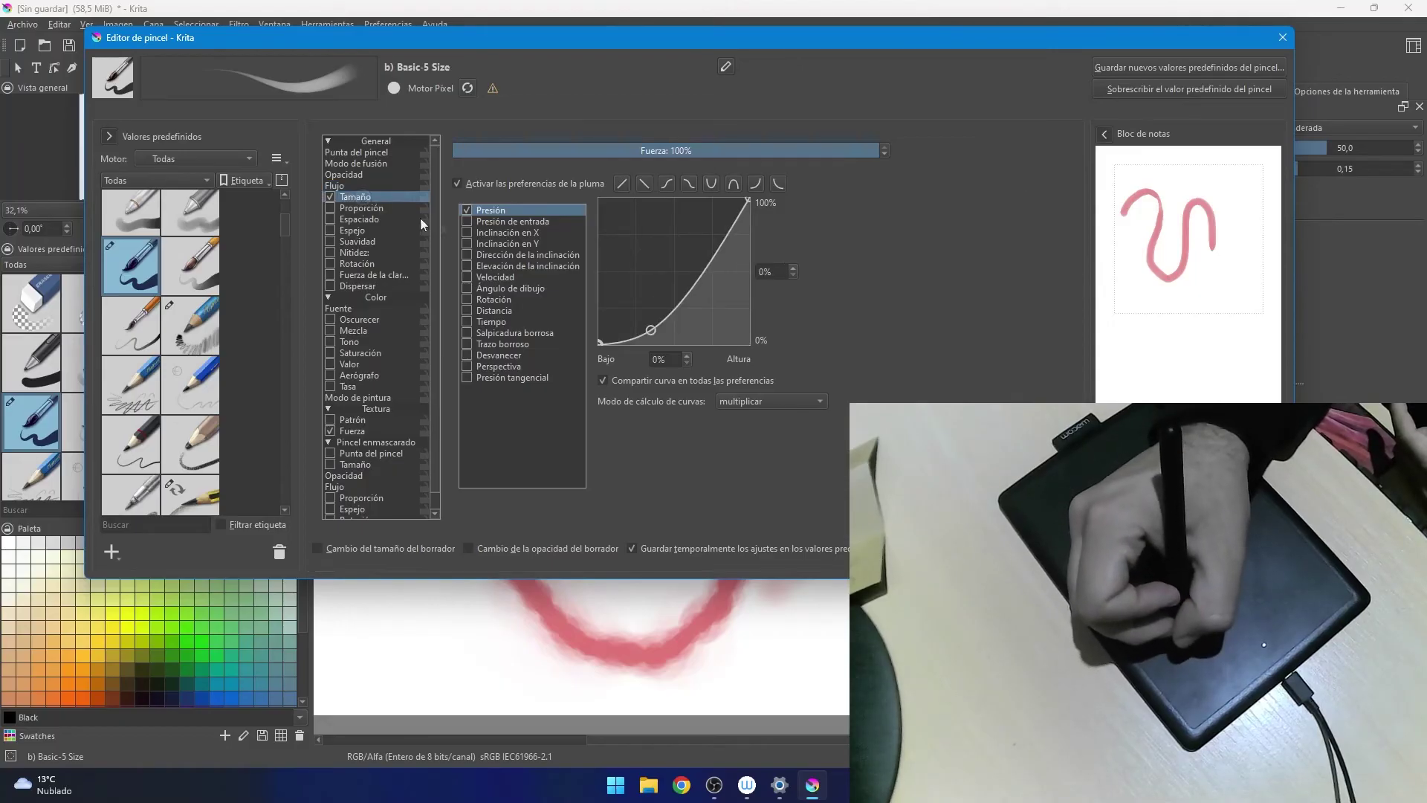
pyautogui.click(732, 185)
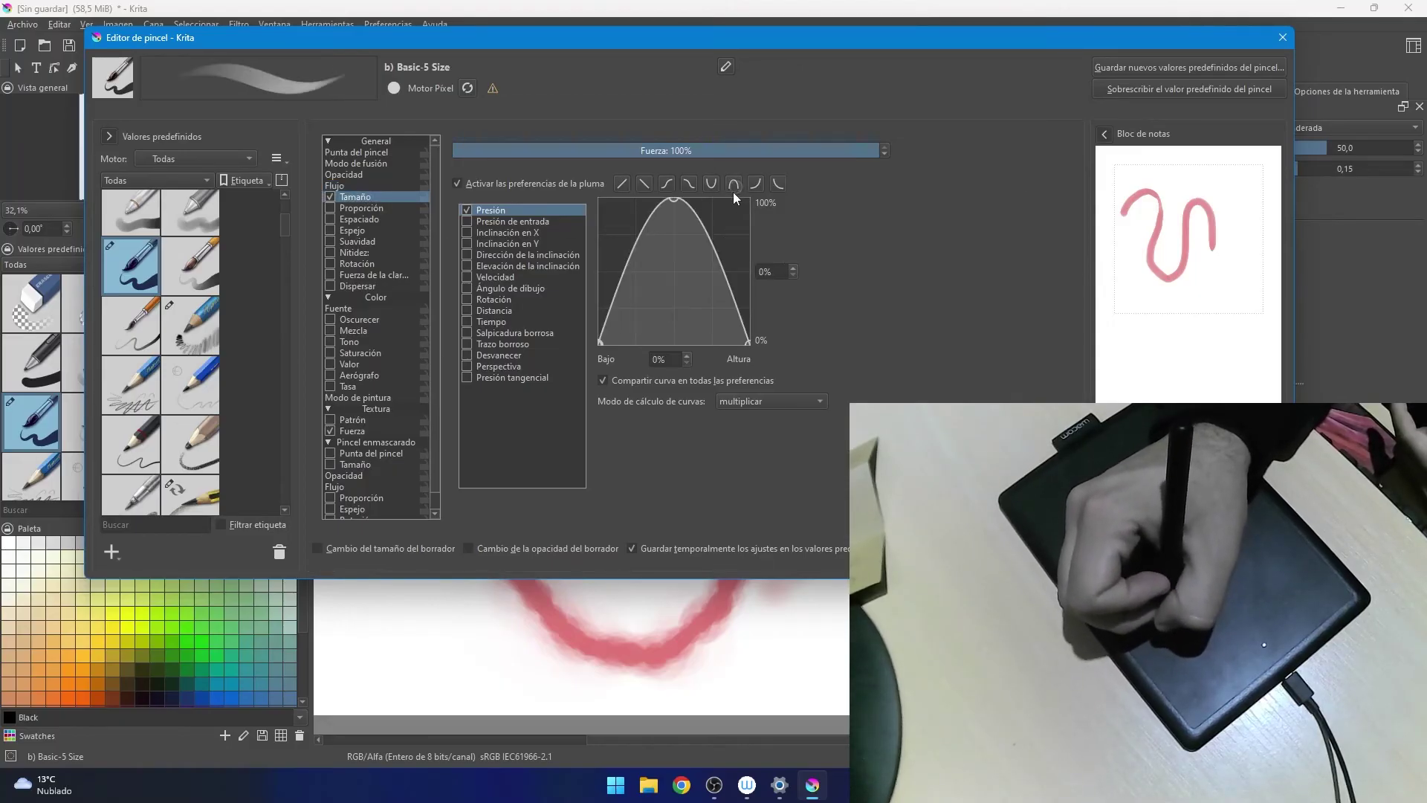
pyautogui.click(359, 215)
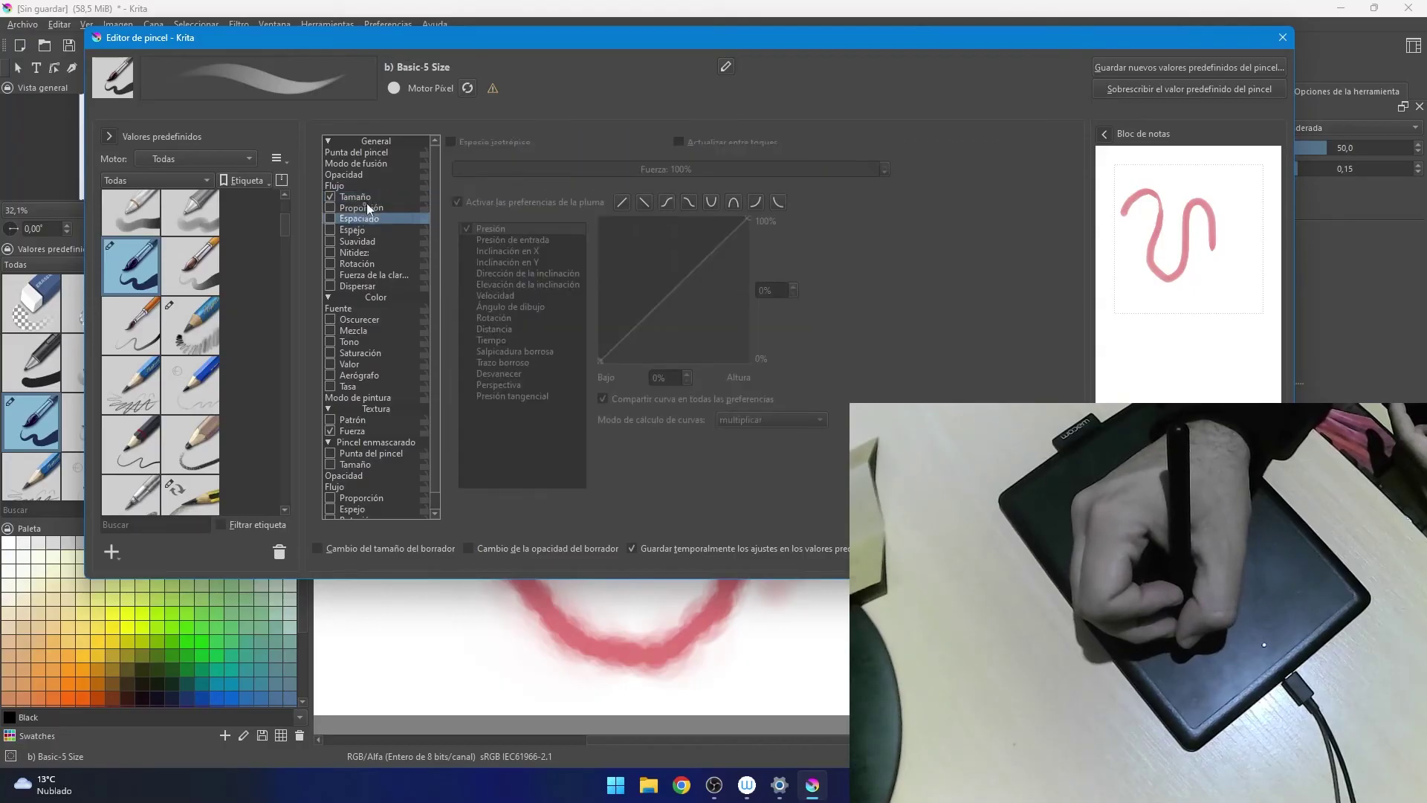
pyautogui.click(365, 205)
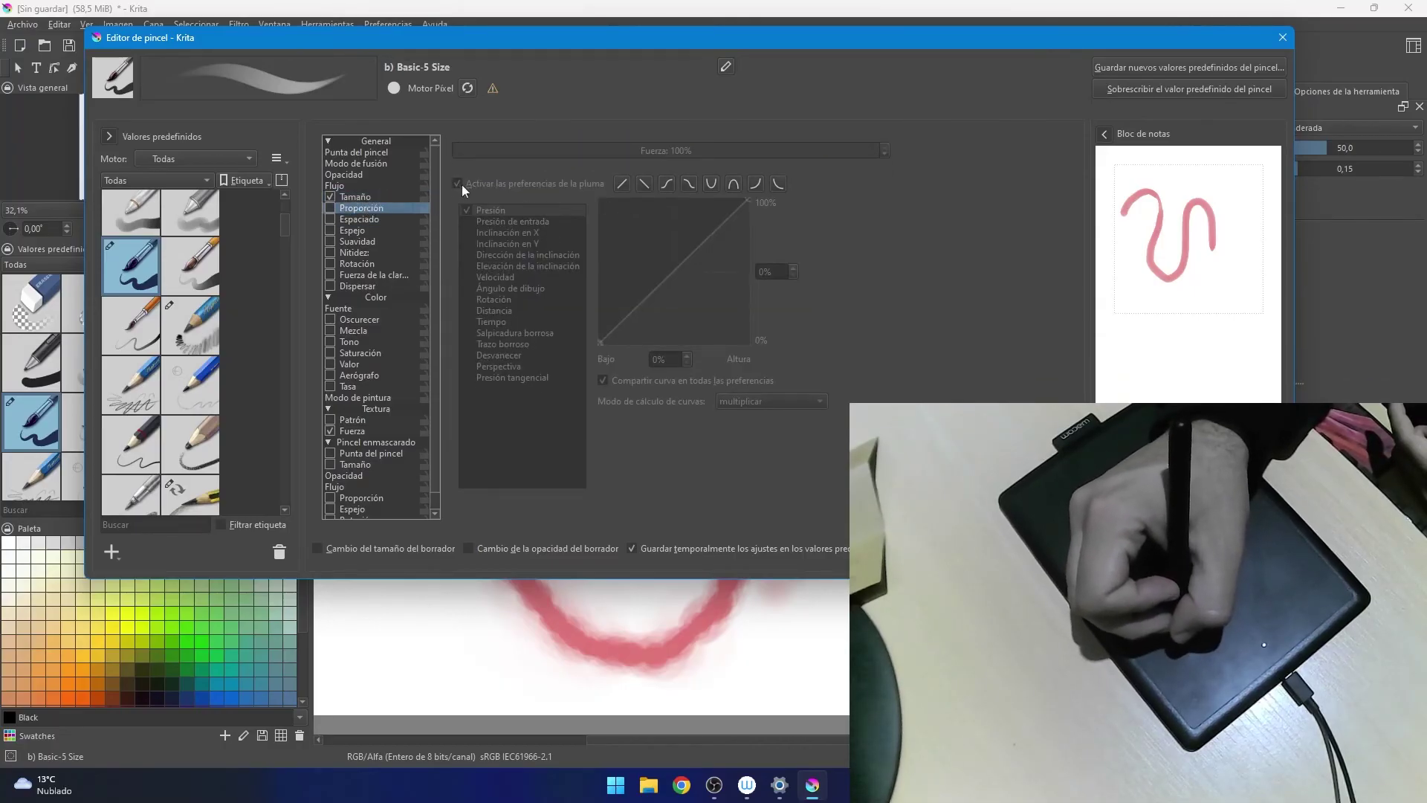
# Apply the arched preset curve to the brush opacity and enable the Presión de entrada sensor alongside Presión.
pyautogui.click(360, 175)
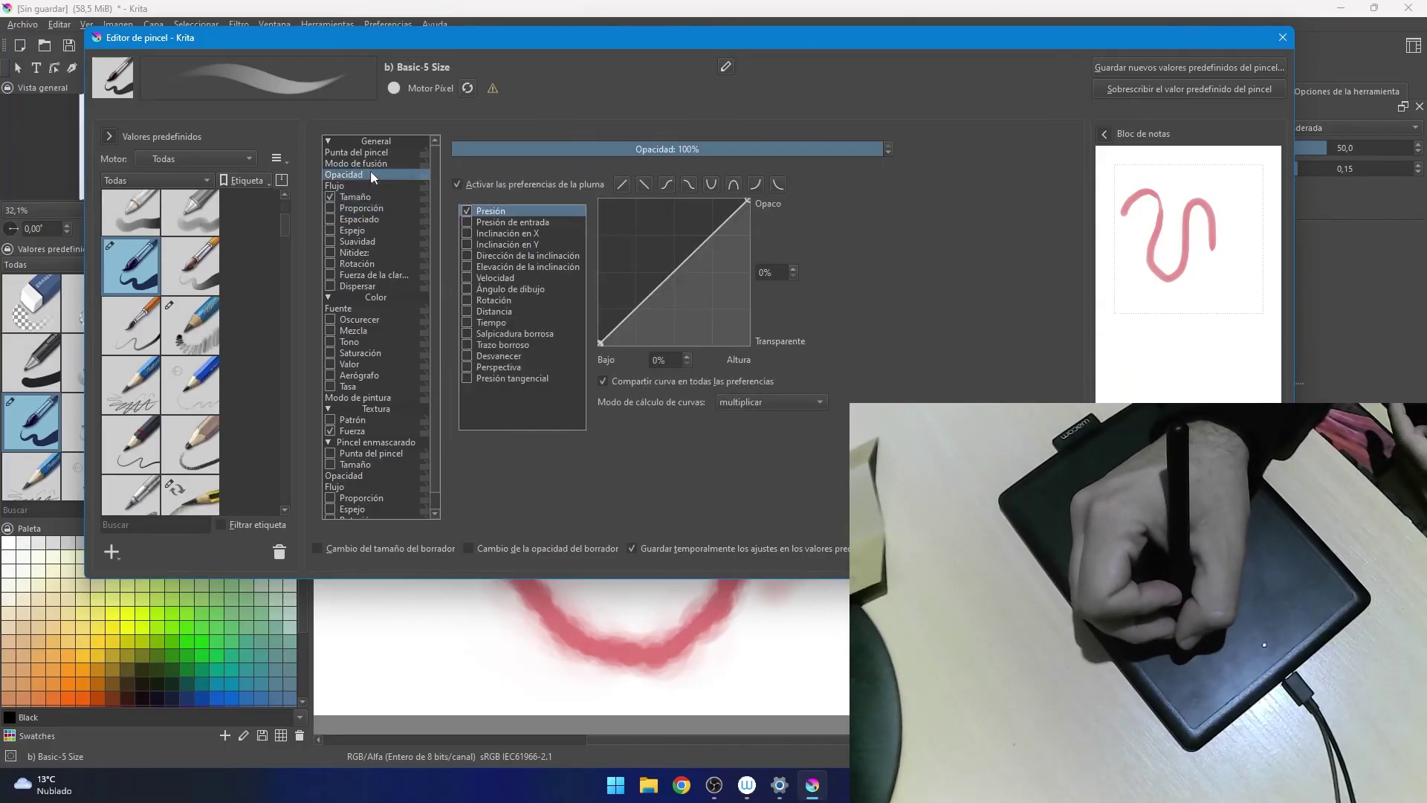
pyautogui.click(511, 222)
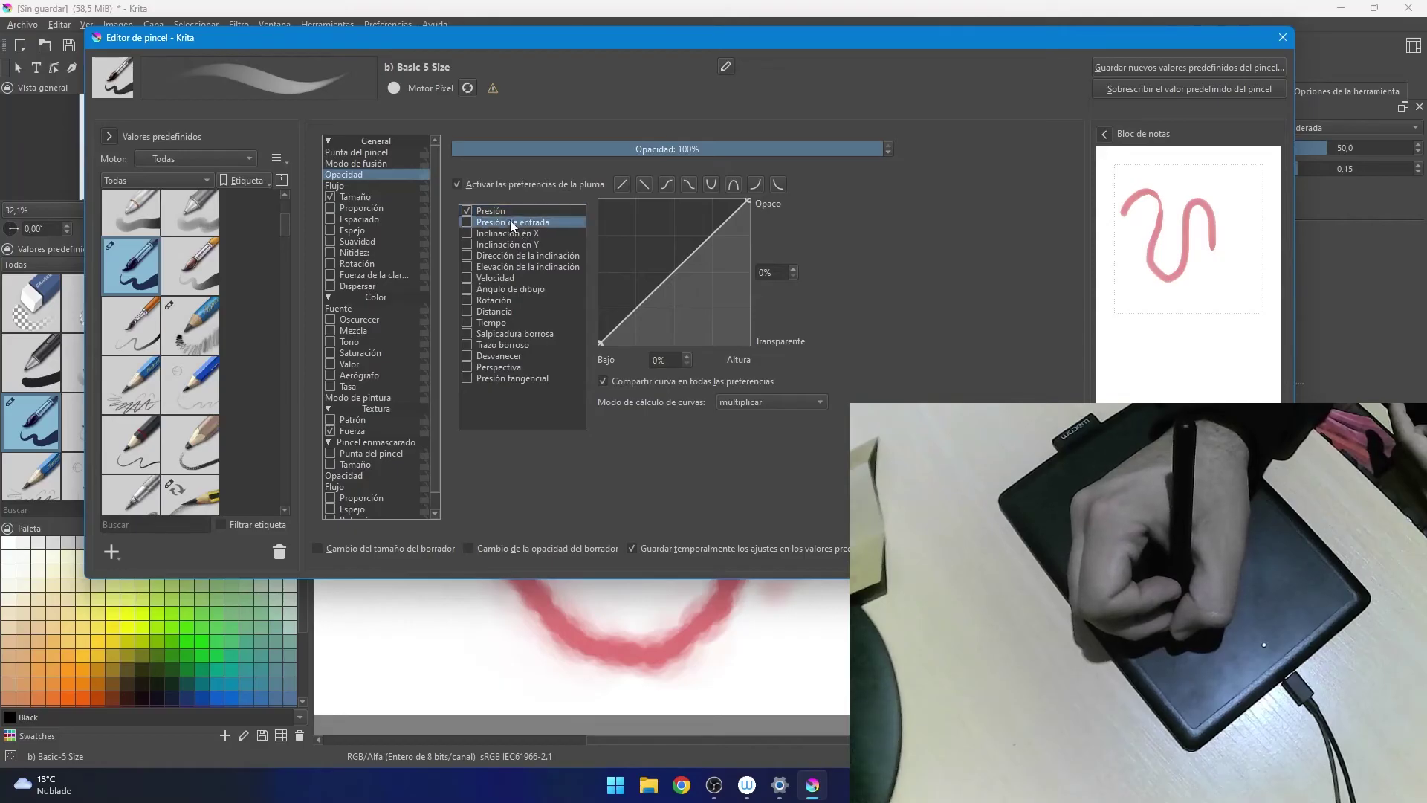
pyautogui.click(711, 186)
pyautogui.click(737, 186)
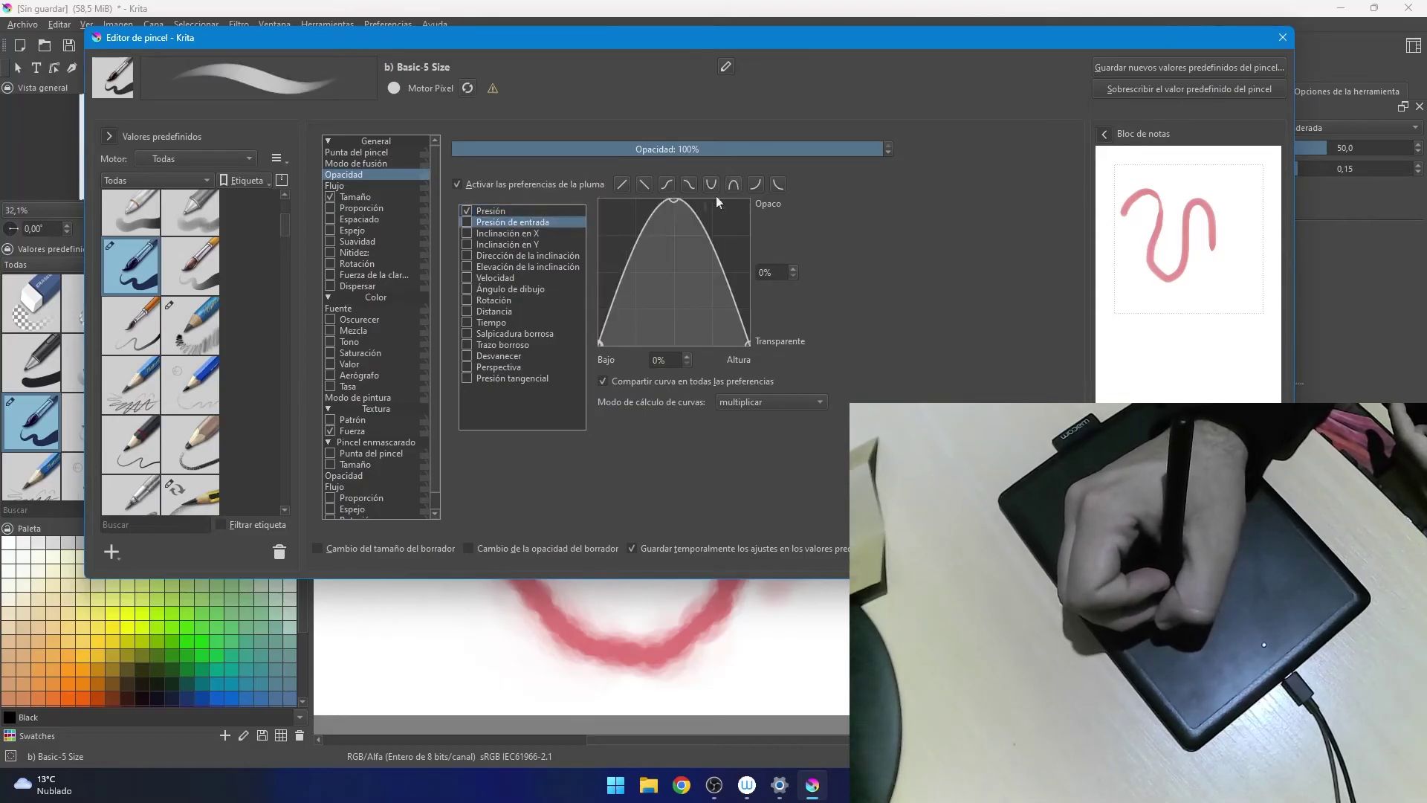
pyautogui.click(565, 213)
pyautogui.click(469, 222)
pyautogui.click(504, 212)
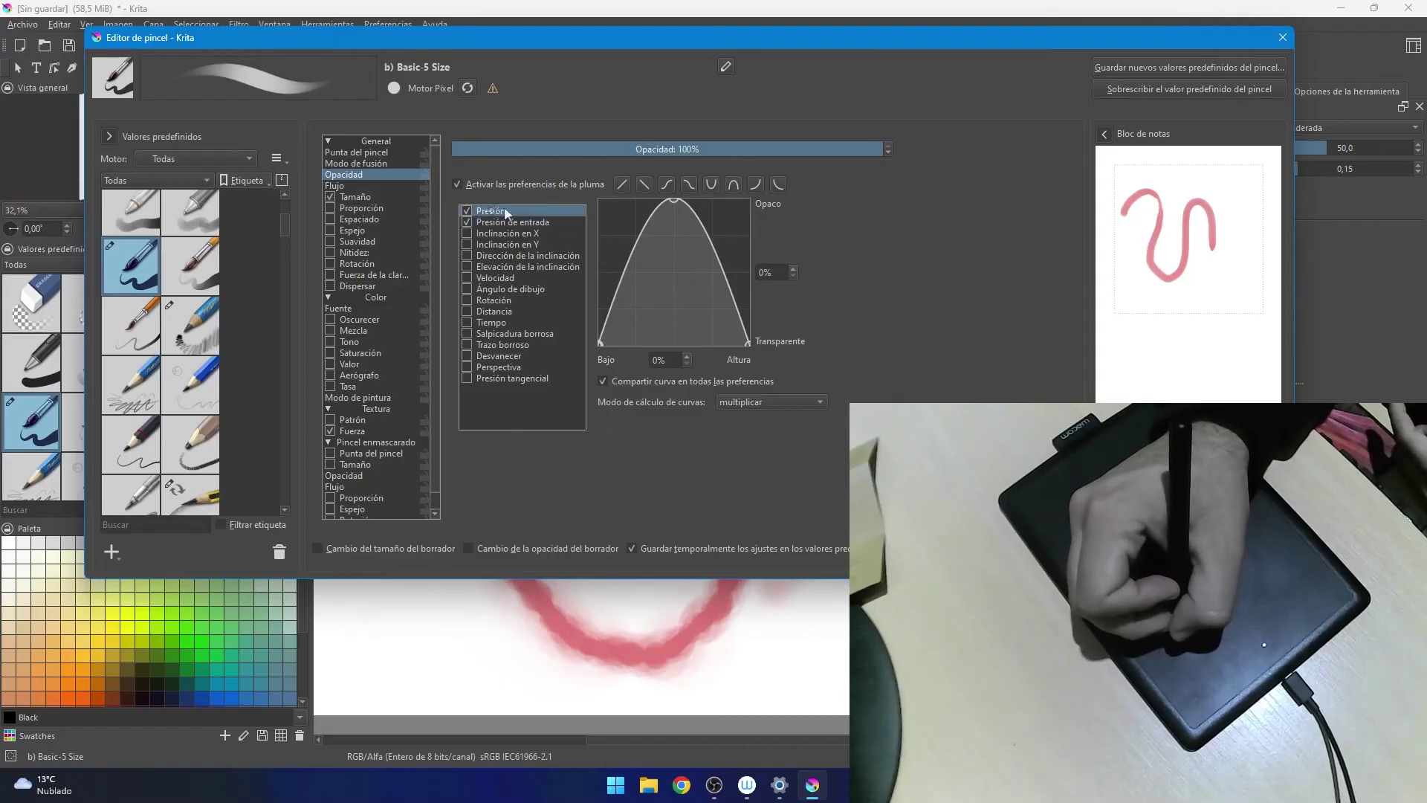
# Test the modified brush with several dabs of varying pressure in the scratchpad and close the brush editor.
pyautogui.moveTo(1136, 261); pyautogui.dragTo(1144, 273)
pyautogui.click(1141, 248)
pyautogui.click(1174, 196)
pyautogui.click(1195, 297)
pyautogui.click(1171, 291)
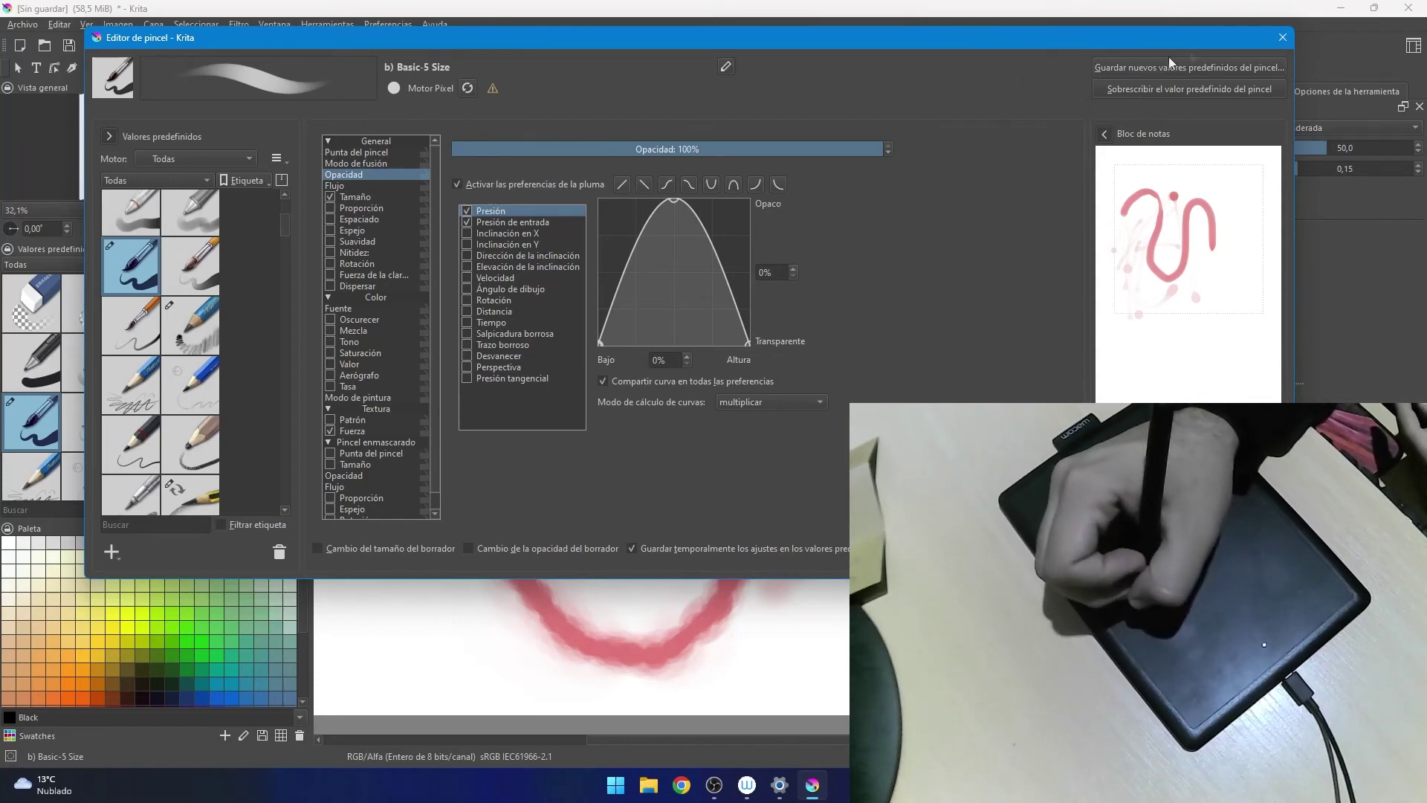
pyautogui.click(1282, 38)
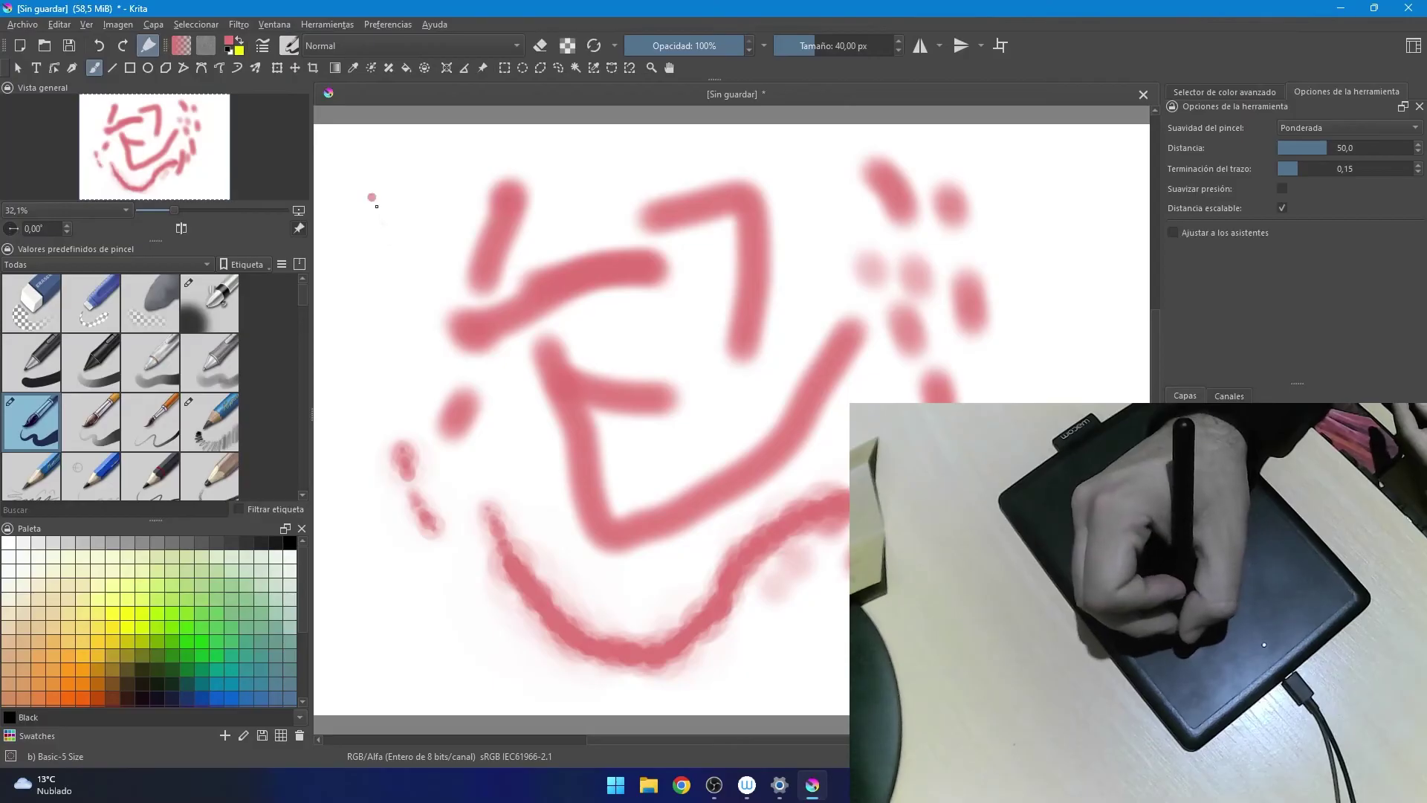
# Enlarge the brush to 602,76 px and paint round dabs across the whole canvas with varying pen pressure.
pyautogui.moveTo(833, 40); pyautogui.dragTo(877, 48)
pyautogui.click(478, 192)
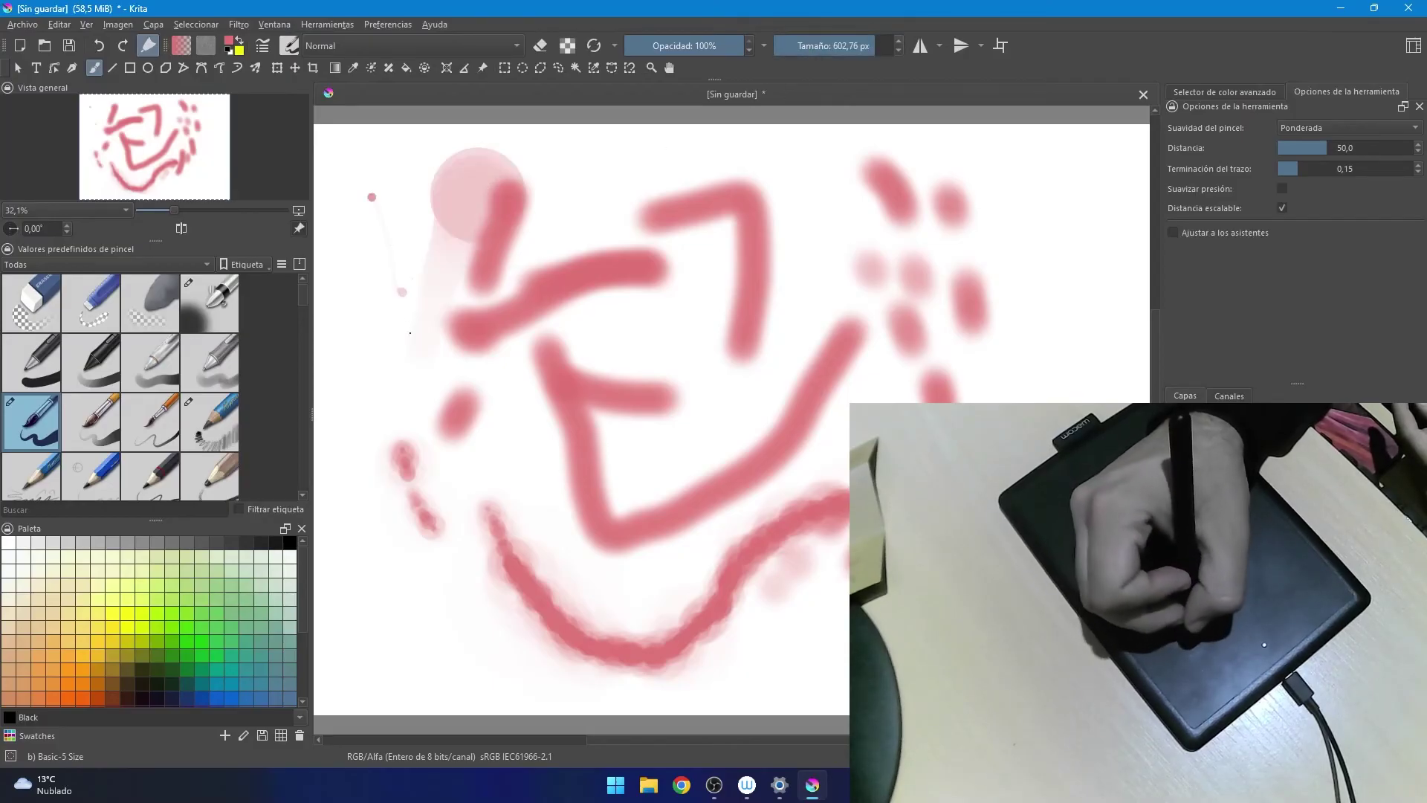
pyautogui.click(426, 277)
pyautogui.click(416, 443)
pyautogui.click(513, 323)
pyautogui.click(628, 201)
pyautogui.click(803, 242)
pyautogui.click(922, 268)
pyautogui.click(1016, 208)
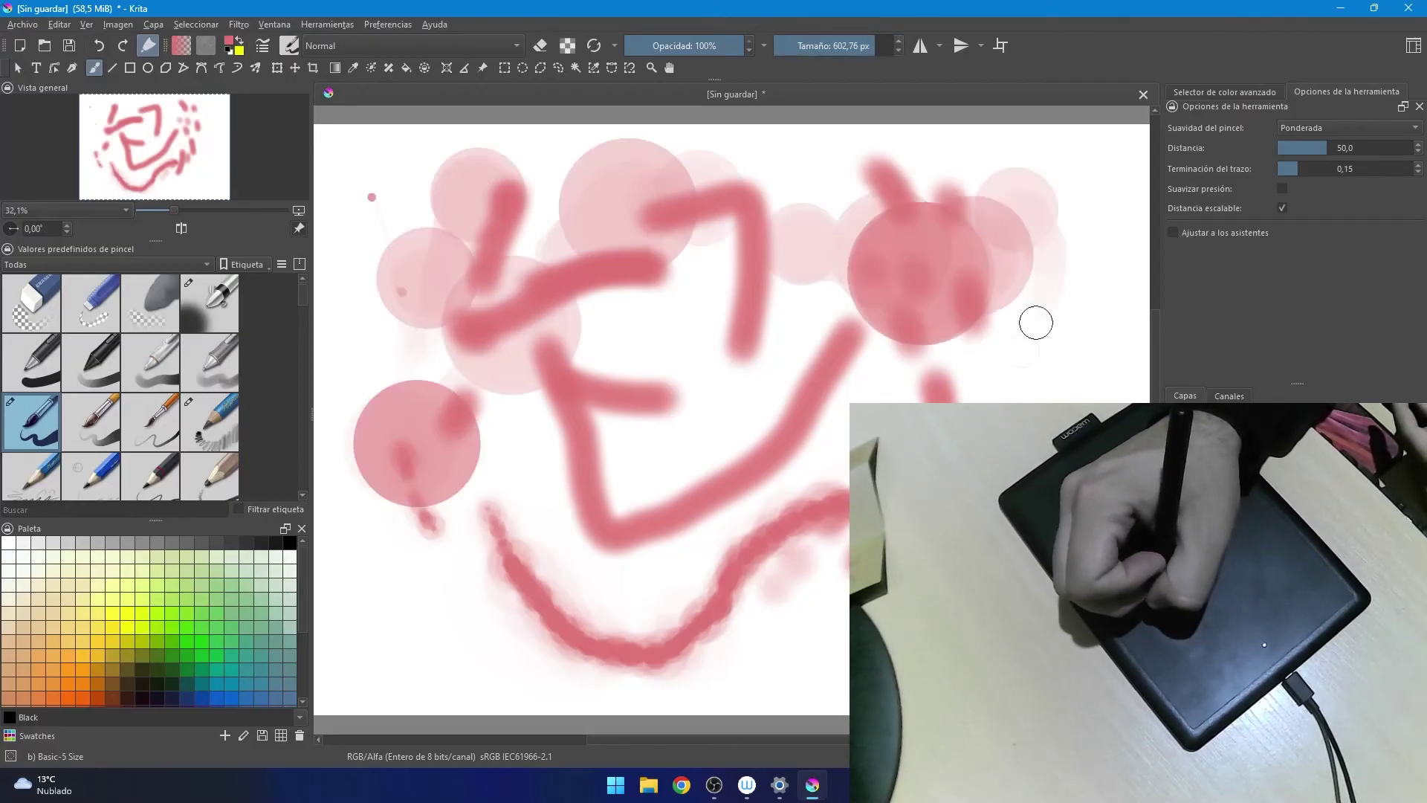
pyautogui.click(996, 417)
pyautogui.click(931, 416)
pyautogui.click(885, 383)
pyautogui.click(791, 461)
pyautogui.click(810, 520)
pyautogui.click(639, 417)
pyautogui.click(742, 378)
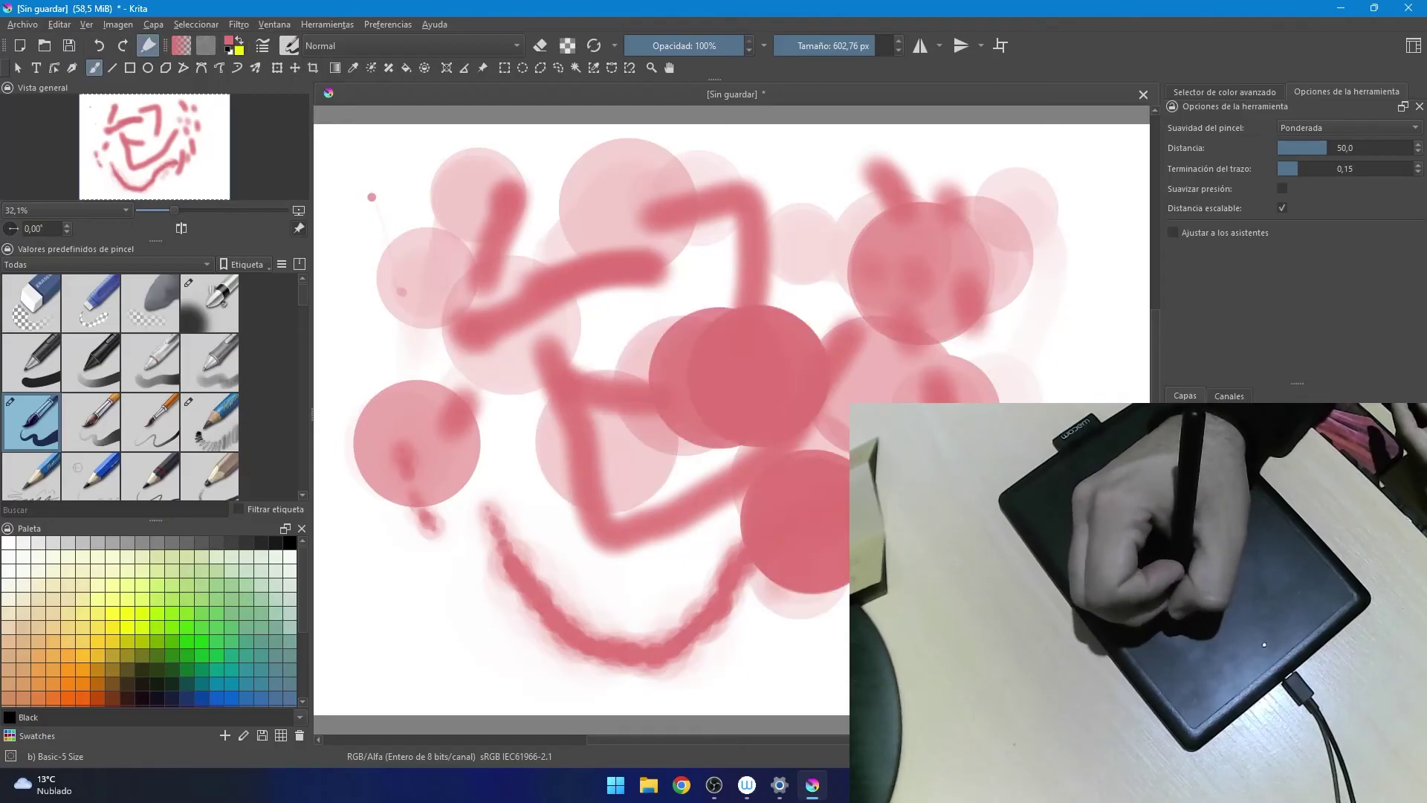
pyautogui.click(678, 336)
pyautogui.click(639, 342)
pyautogui.click(528, 465)
pyautogui.click(502, 531)
pyautogui.click(435, 549)
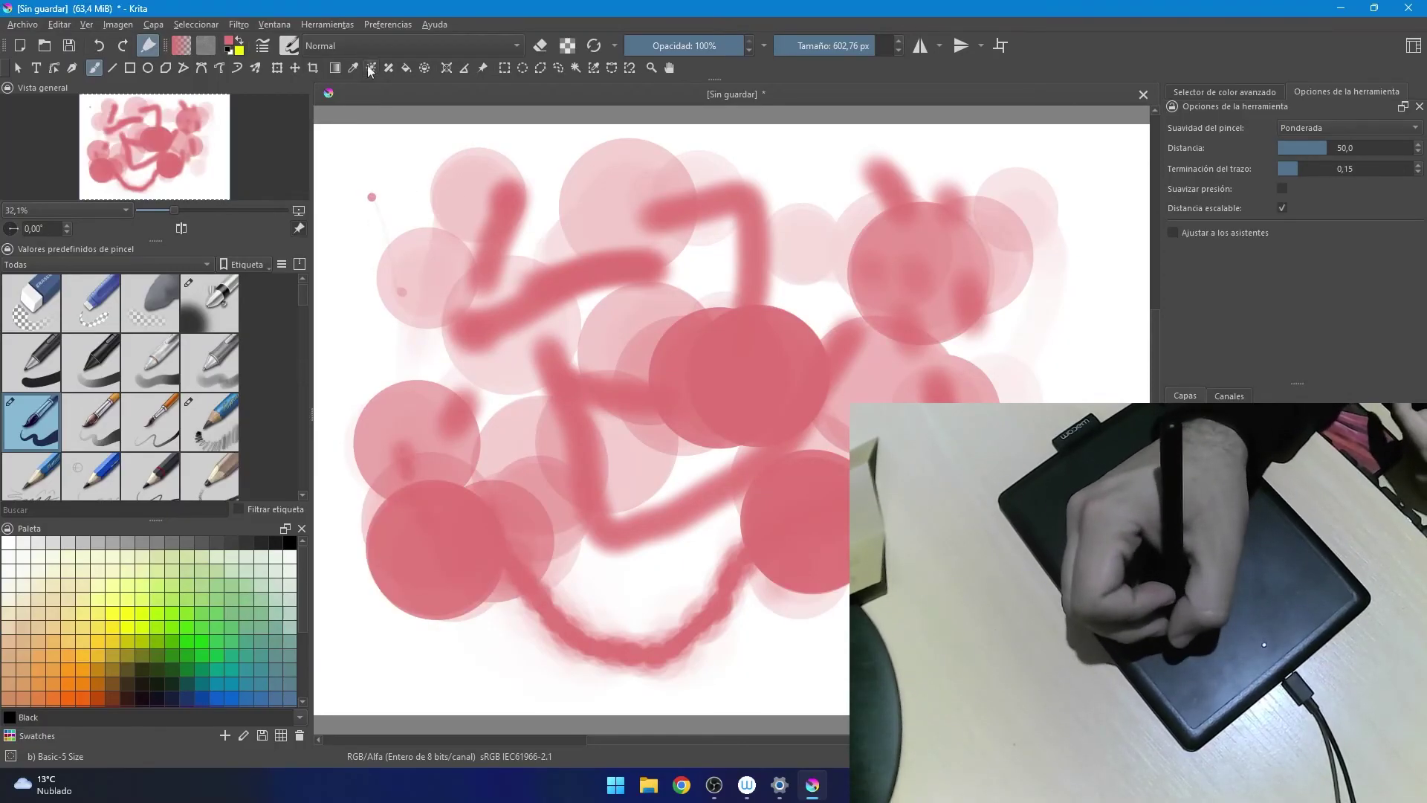
# Select the Basic-3 Flow brush preset and open its settings in the brush editor.
pyautogui.click(334, 24)
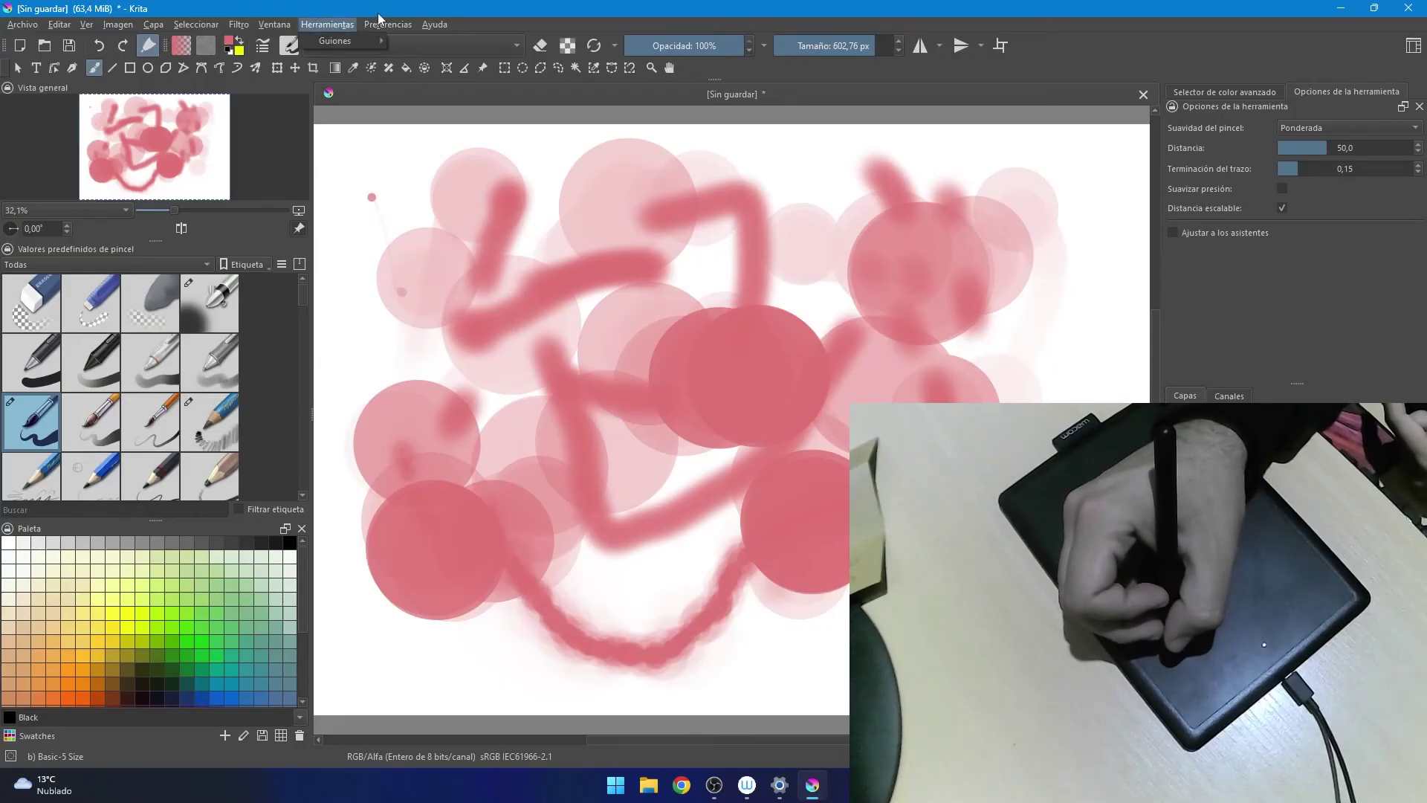
pyautogui.moveTo(386, 25)
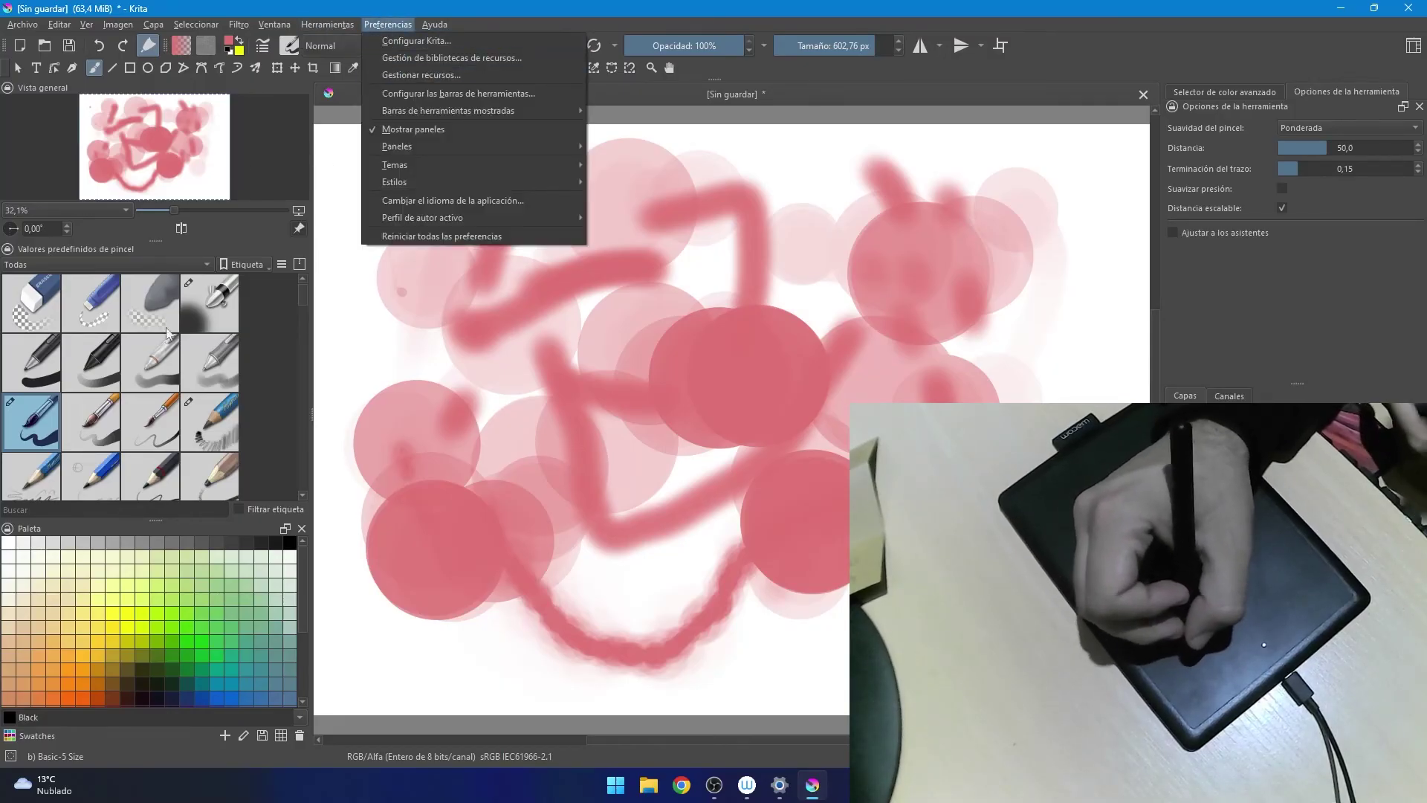
pyautogui.click(150, 362)
pyautogui.click(371, 197)
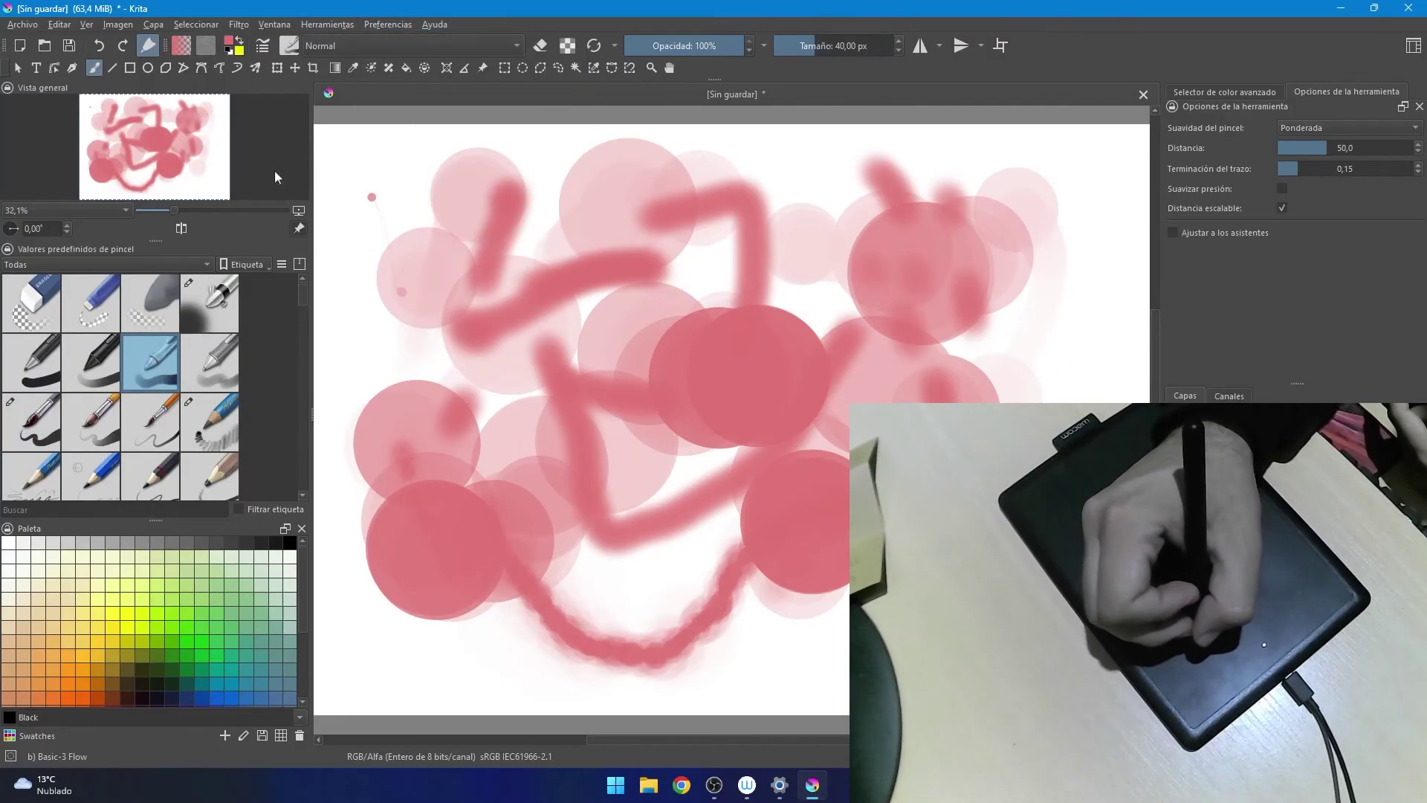
pyautogui.click(262, 45)
# Review the flow and opacity settings, enable the Tamaño option for the brush and draw two test strokes in the scratchpad.
pyautogui.click(371, 185)
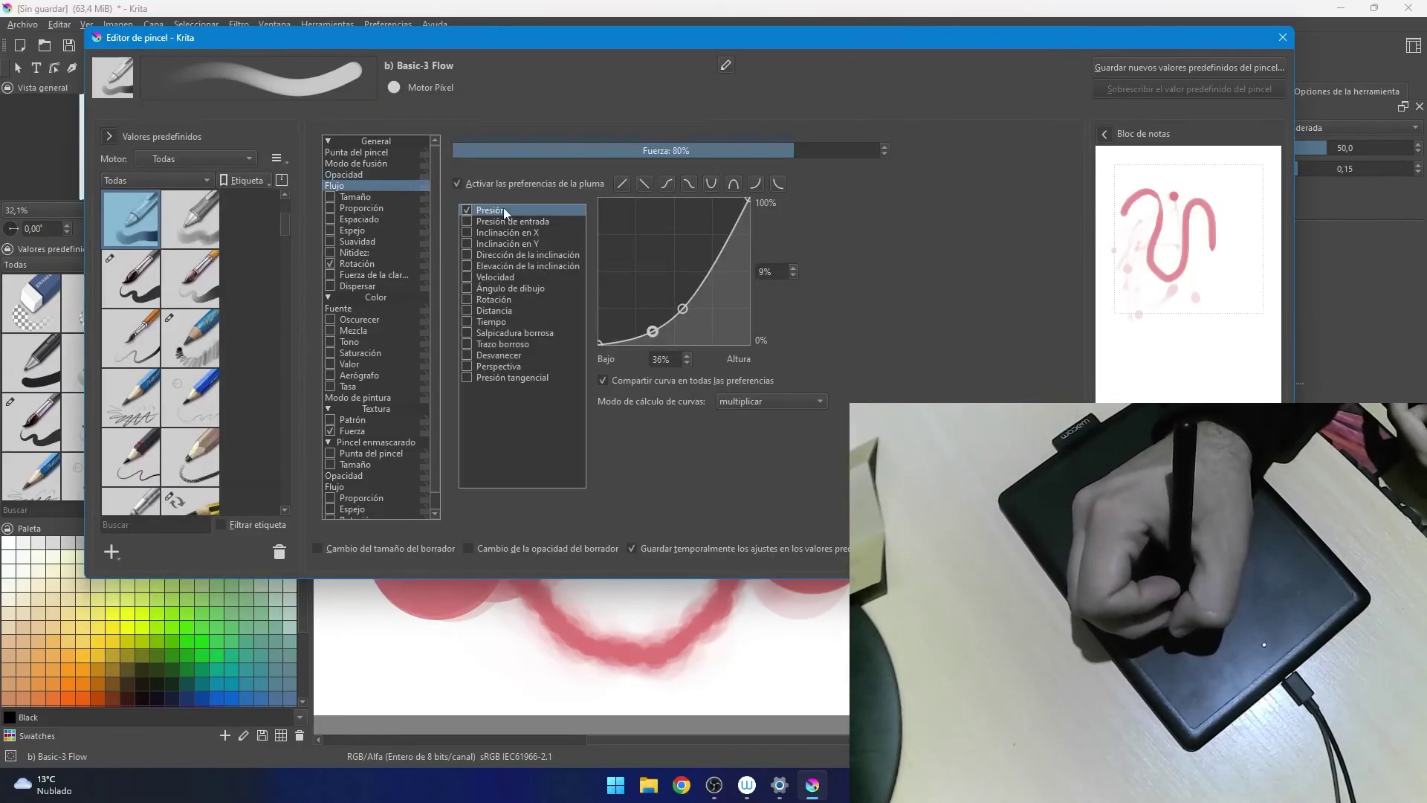
pyautogui.click(371, 174)
pyautogui.click(372, 196)
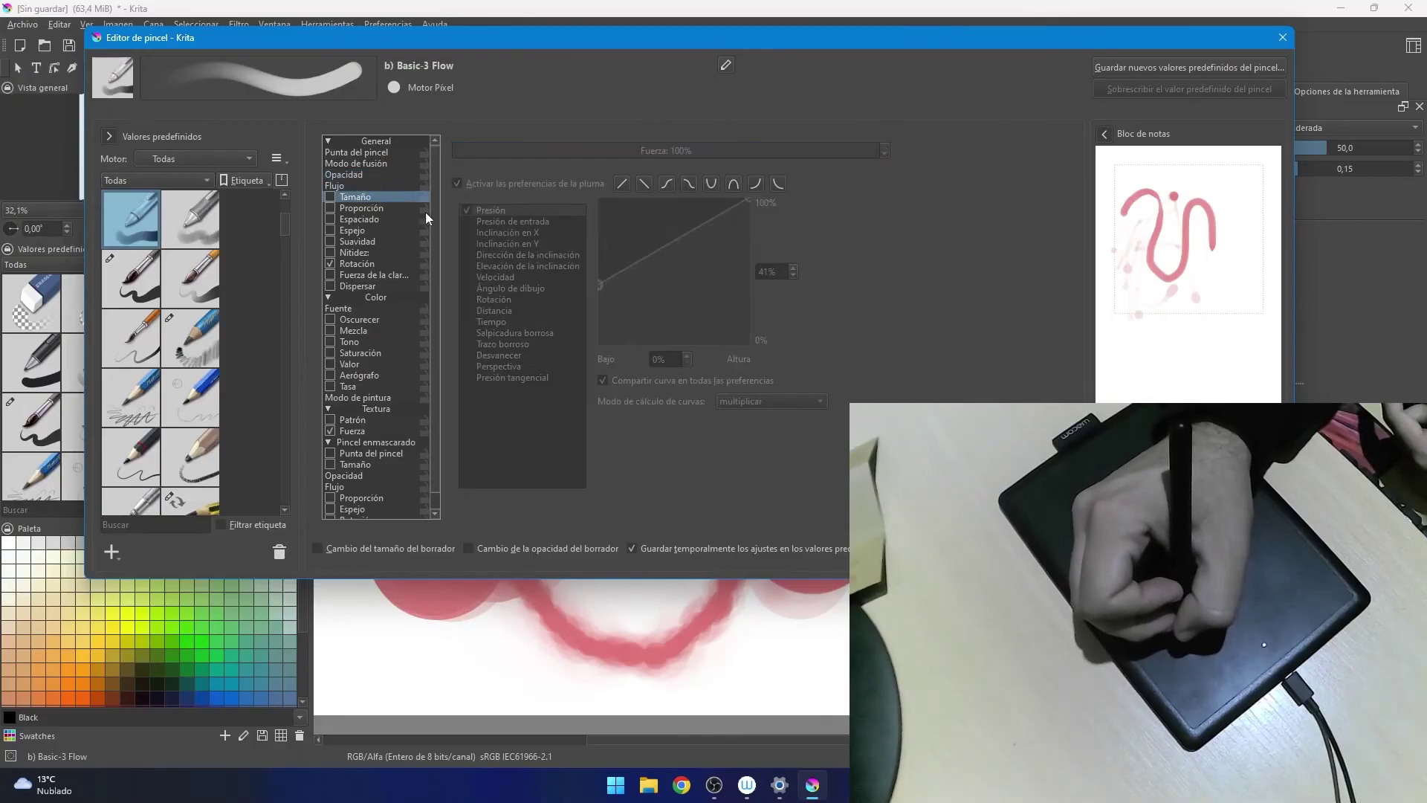
pyautogui.click(330, 196)
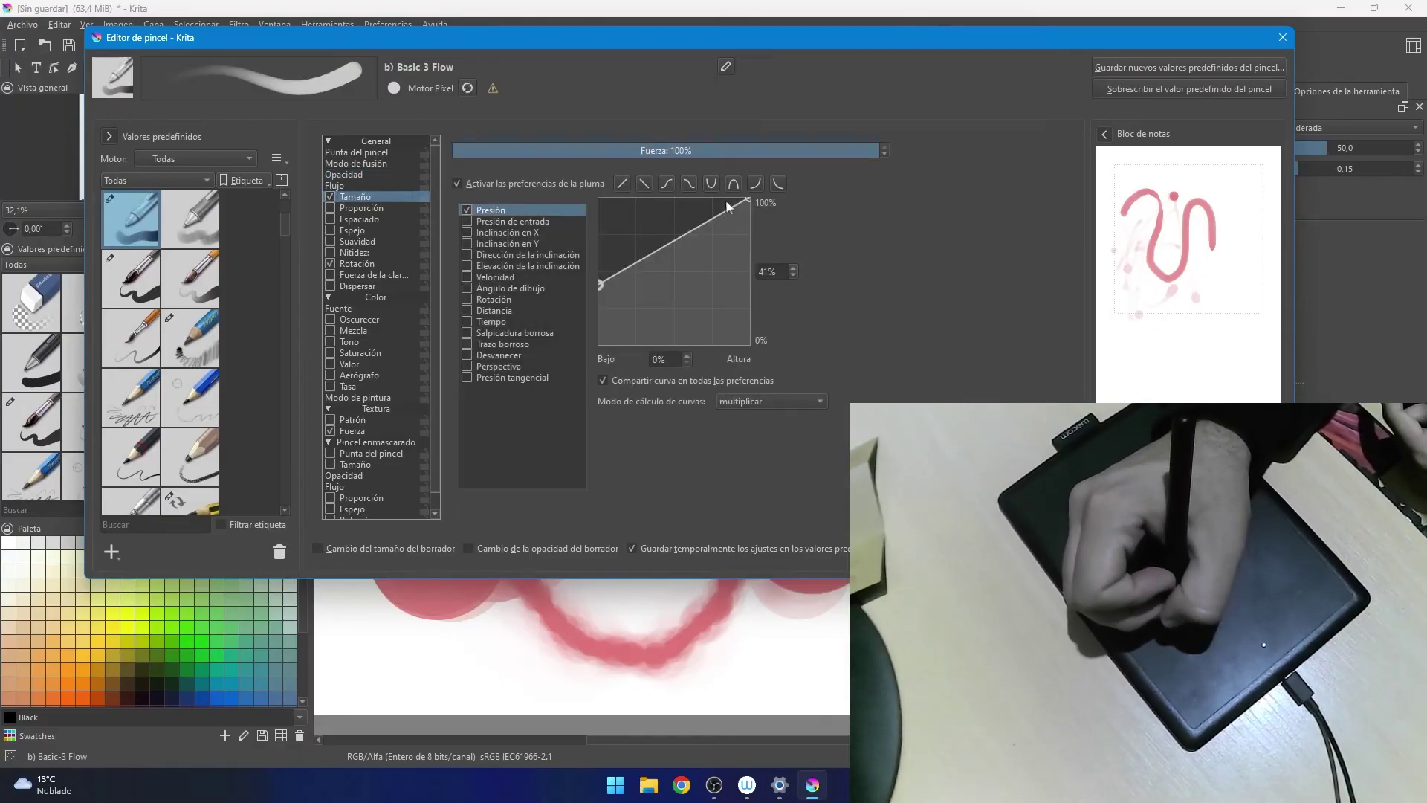
pyautogui.moveTo(1127, 165); pyautogui.dragTo(1211, 221)
pyautogui.moveTo(1185, 158); pyautogui.dragTo(1234, 200)
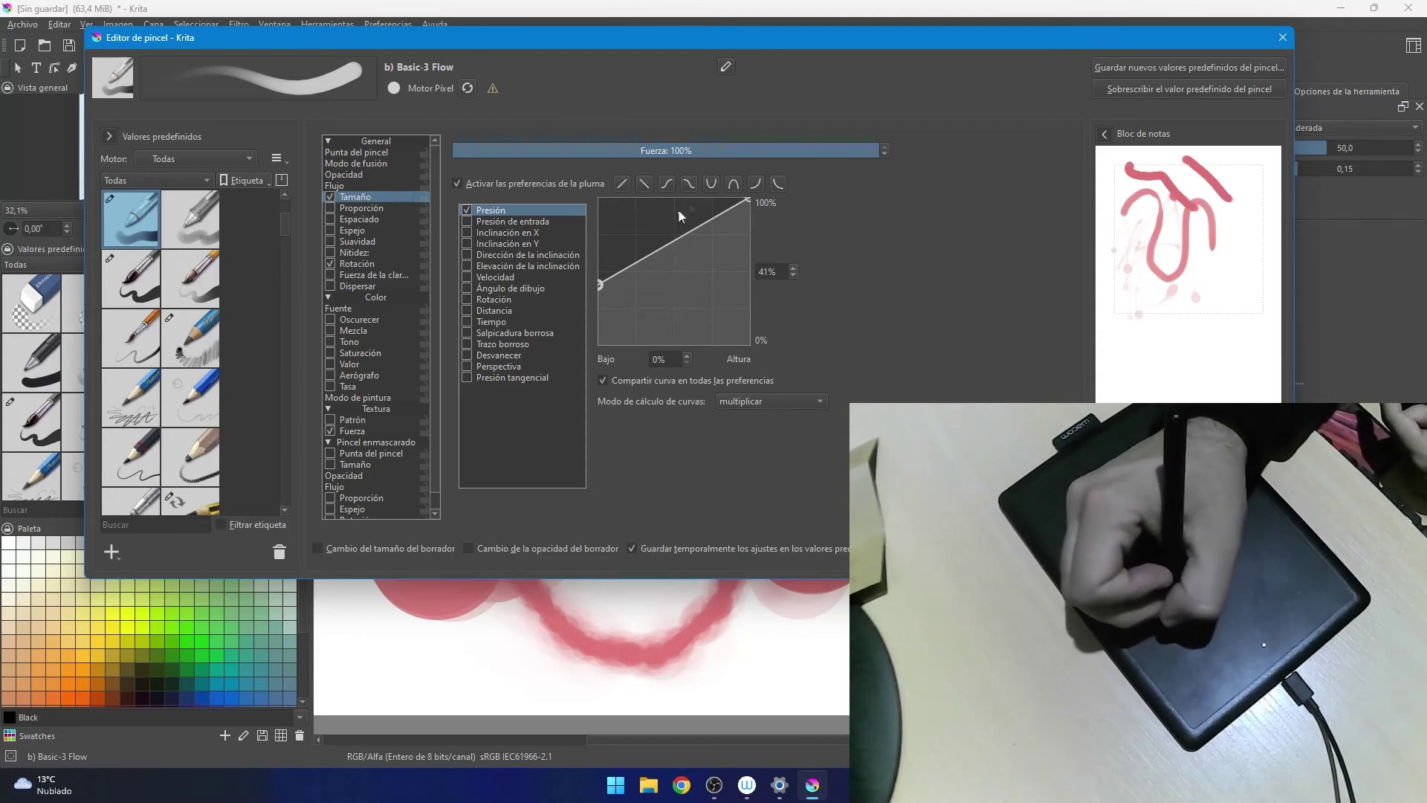
# Try the arched preset curve for size pressure, replace it with the linear one and draw scratchpad test strokes with each.
pyautogui.click(733, 187)
pyautogui.moveTo(1117, 197); pyautogui.dragTo(1114, 343)
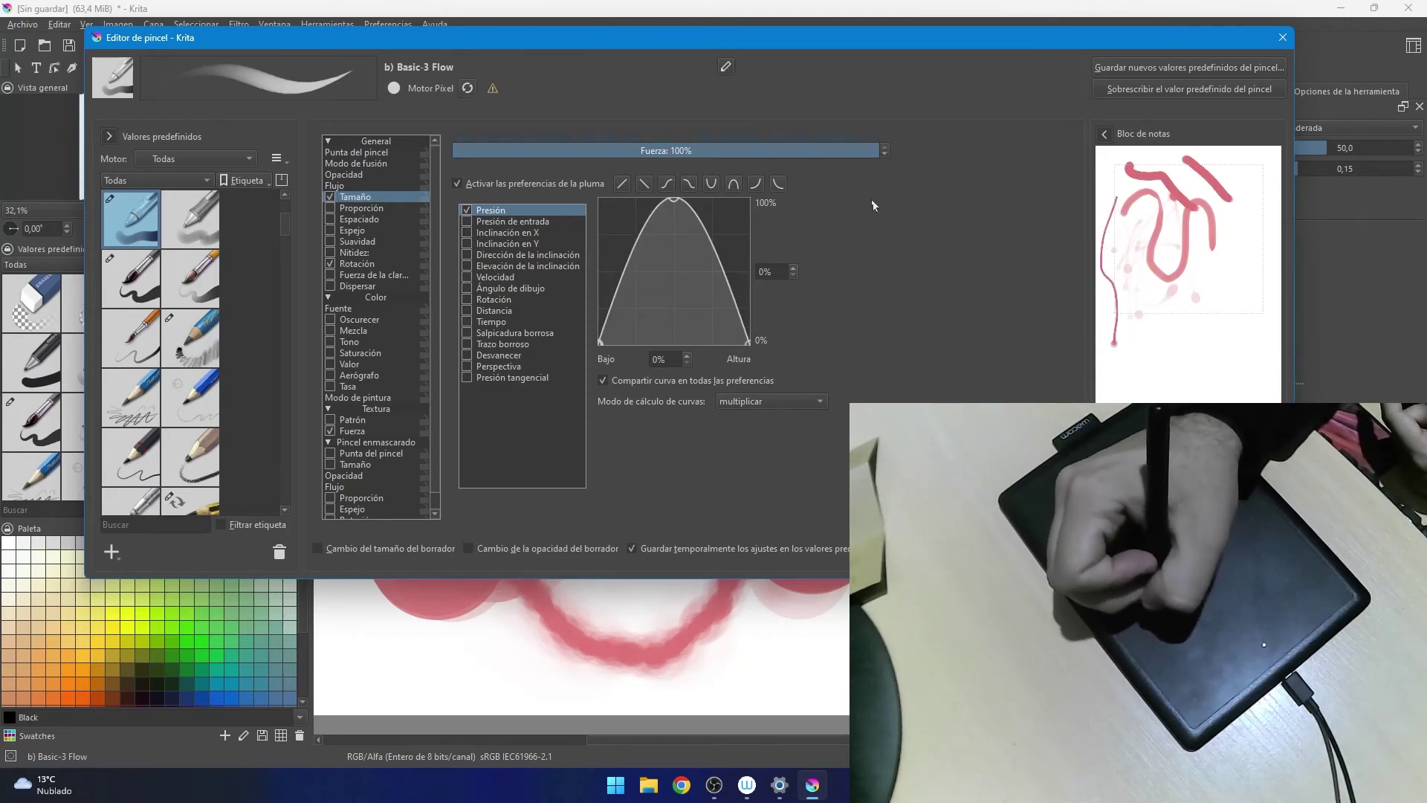
pyautogui.click(624, 184)
pyautogui.moveTo(1125, 169)
pyautogui.mouseDown()
pyautogui.moveTo(1127, 271)
pyautogui.moveTo(1159, 308)
pyautogui.mouseUp()
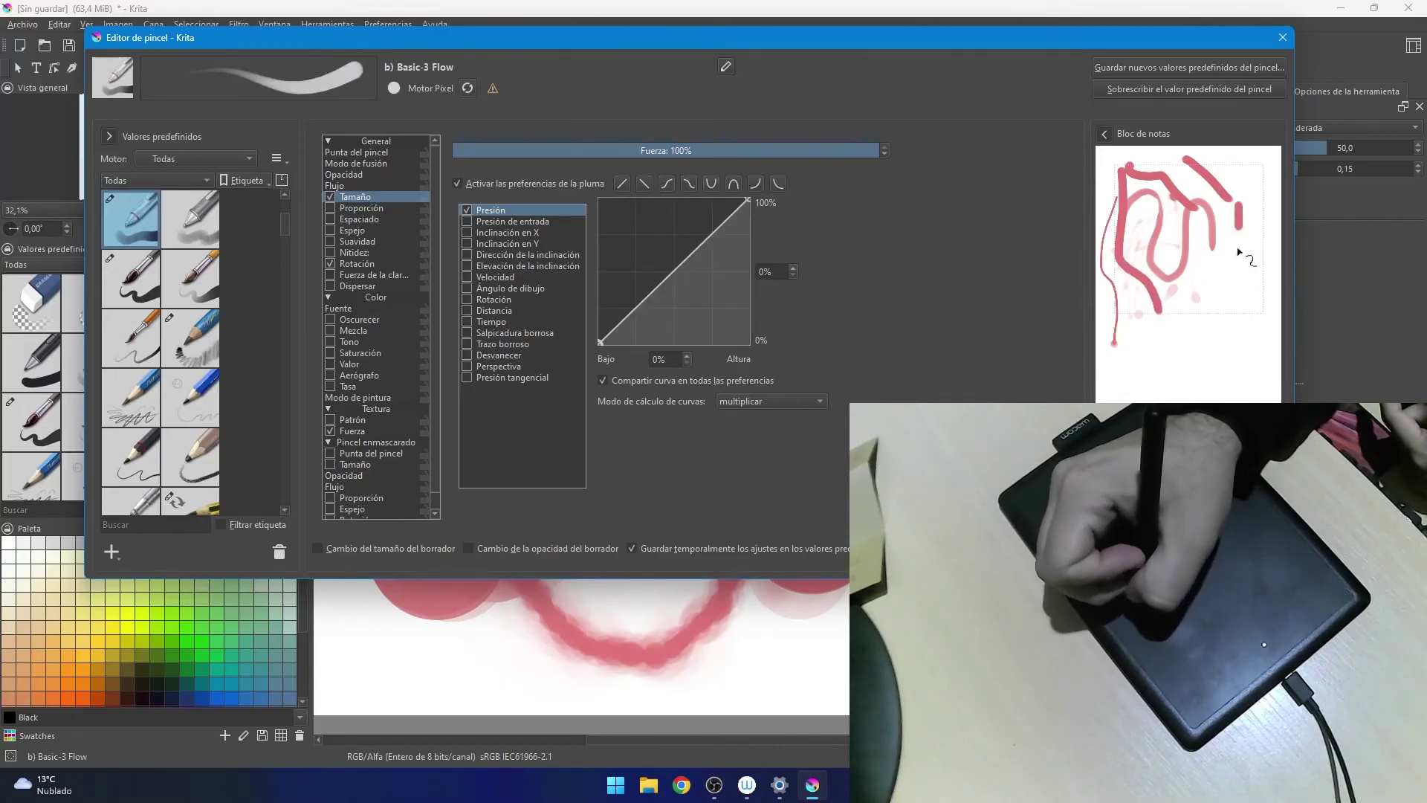
pyautogui.moveTo(1239, 204); pyautogui.dragTo(1221, 303)
# Bend the size pressure curve in both directions with test strokes between, leaving its middle point at 36% input and 54% output.
pyautogui.moveTo(690, 282); pyautogui.dragTo(652, 257)
pyautogui.moveTo(1185, 168)
pyautogui.mouseDown()
pyautogui.moveTo(1192, 290)
pyautogui.moveTo(1173, 346)
pyautogui.mouseUp()
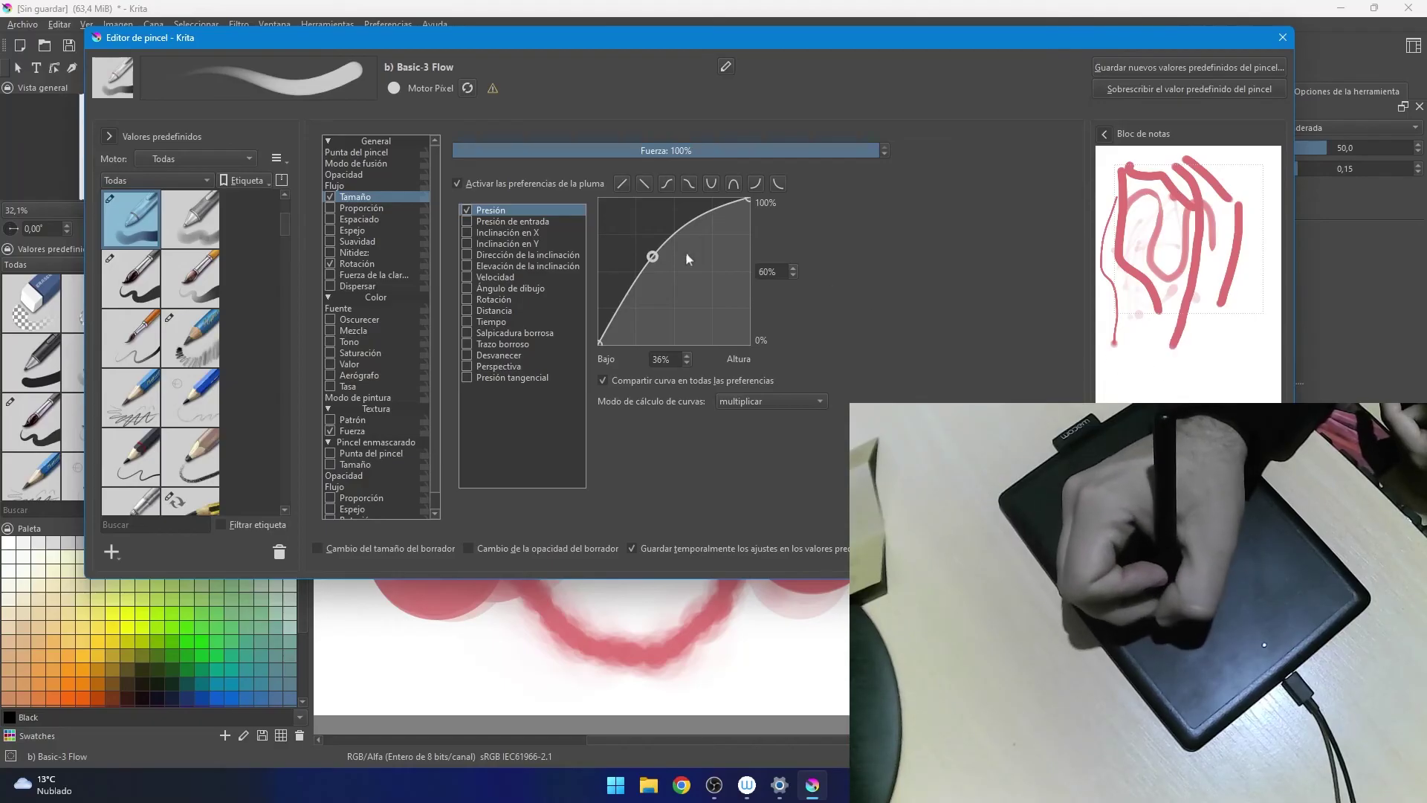
pyautogui.moveTo(653, 256); pyautogui.dragTo(699, 298)
pyautogui.moveTo(1236, 173)
pyautogui.mouseDown()
pyautogui.moveTo(1247, 247)
pyautogui.moveTo(1214, 346)
pyautogui.mouseUp()
pyautogui.click(659, 271)
pyautogui.moveTo(659, 270)
pyautogui.mouseDown()
pyautogui.moveTo(698, 298)
pyautogui.moveTo(651, 262)
pyautogui.mouseUp()
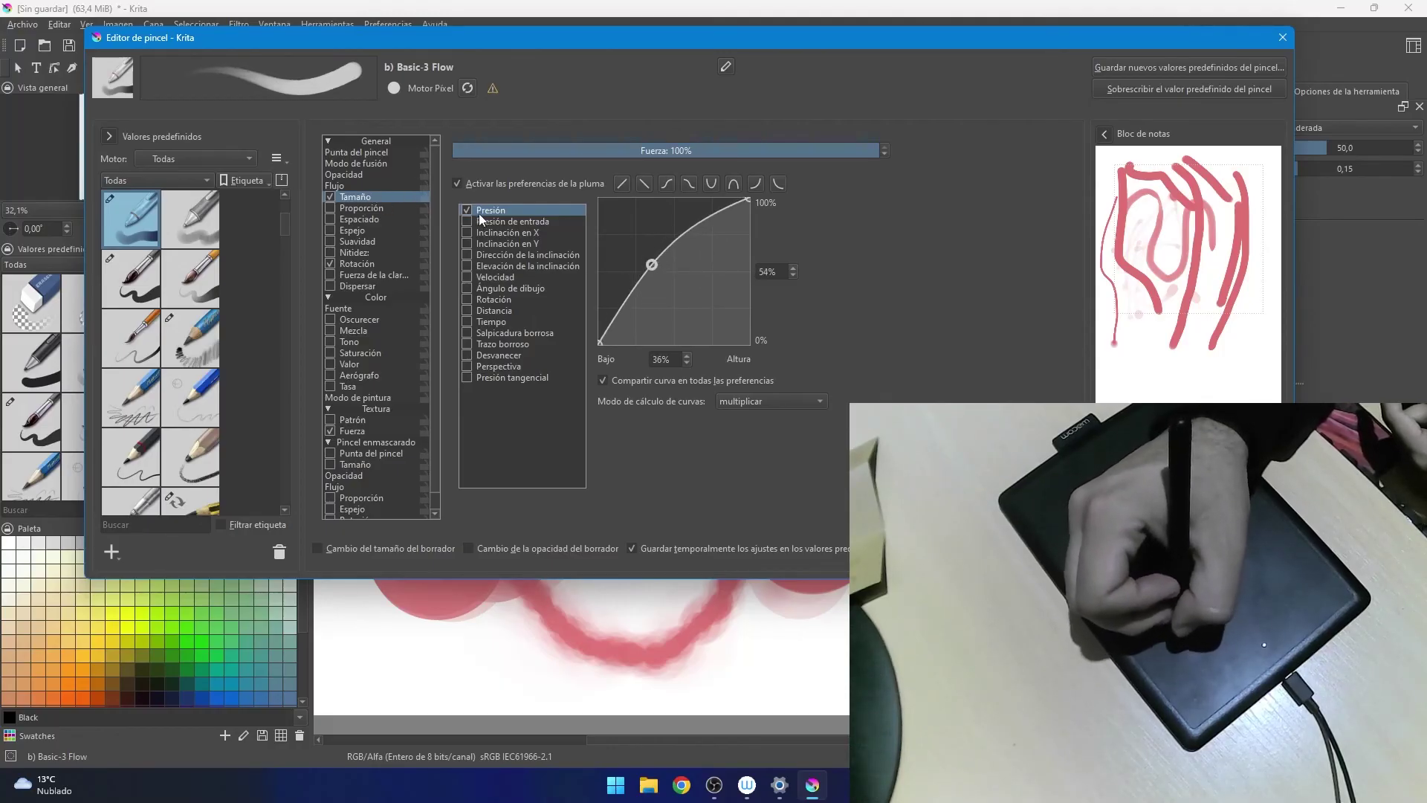
# Apply the arched preset curve to the flow pressure, close the brush editor and paint a thin test stroke near the canvas's right edge.
pyautogui.click(348, 186)
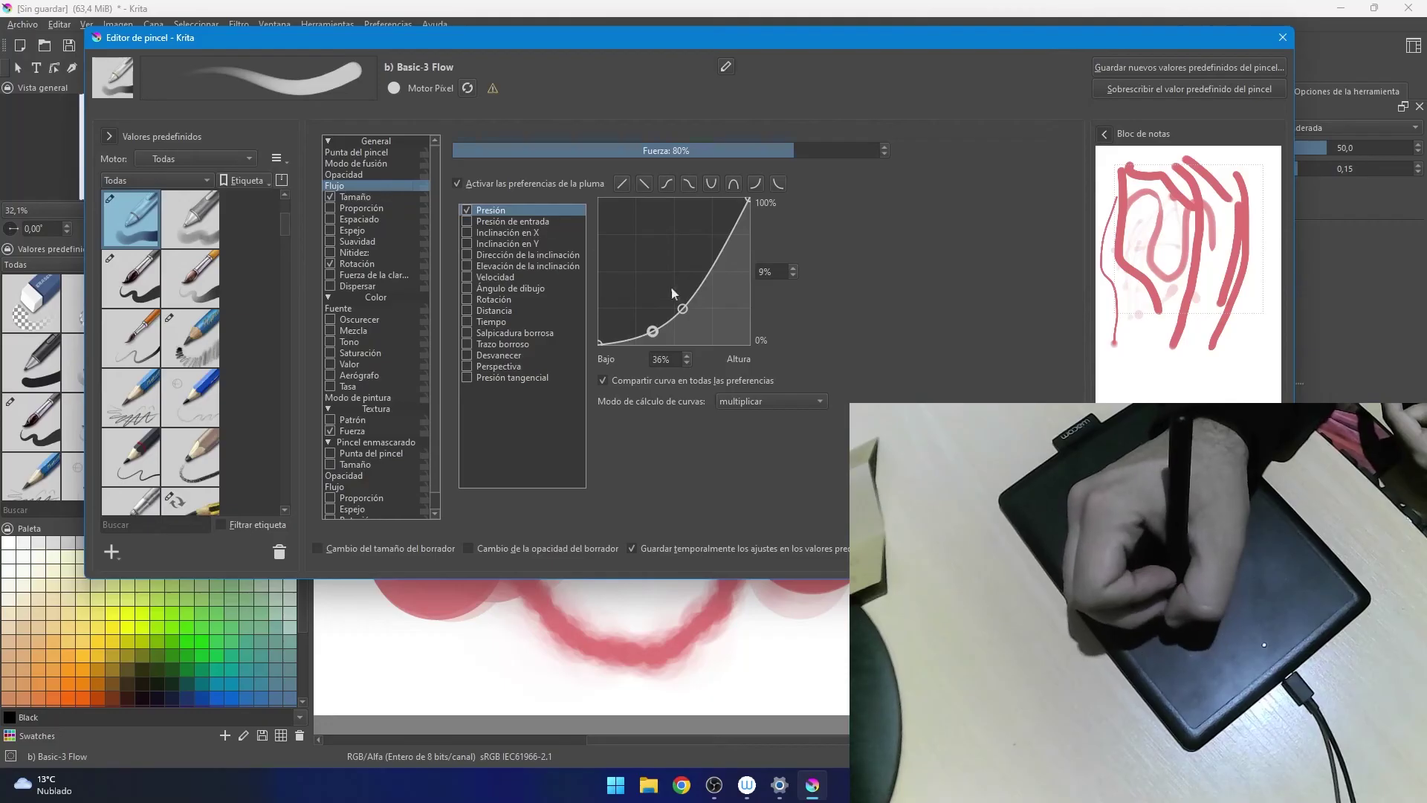
pyautogui.click(734, 183)
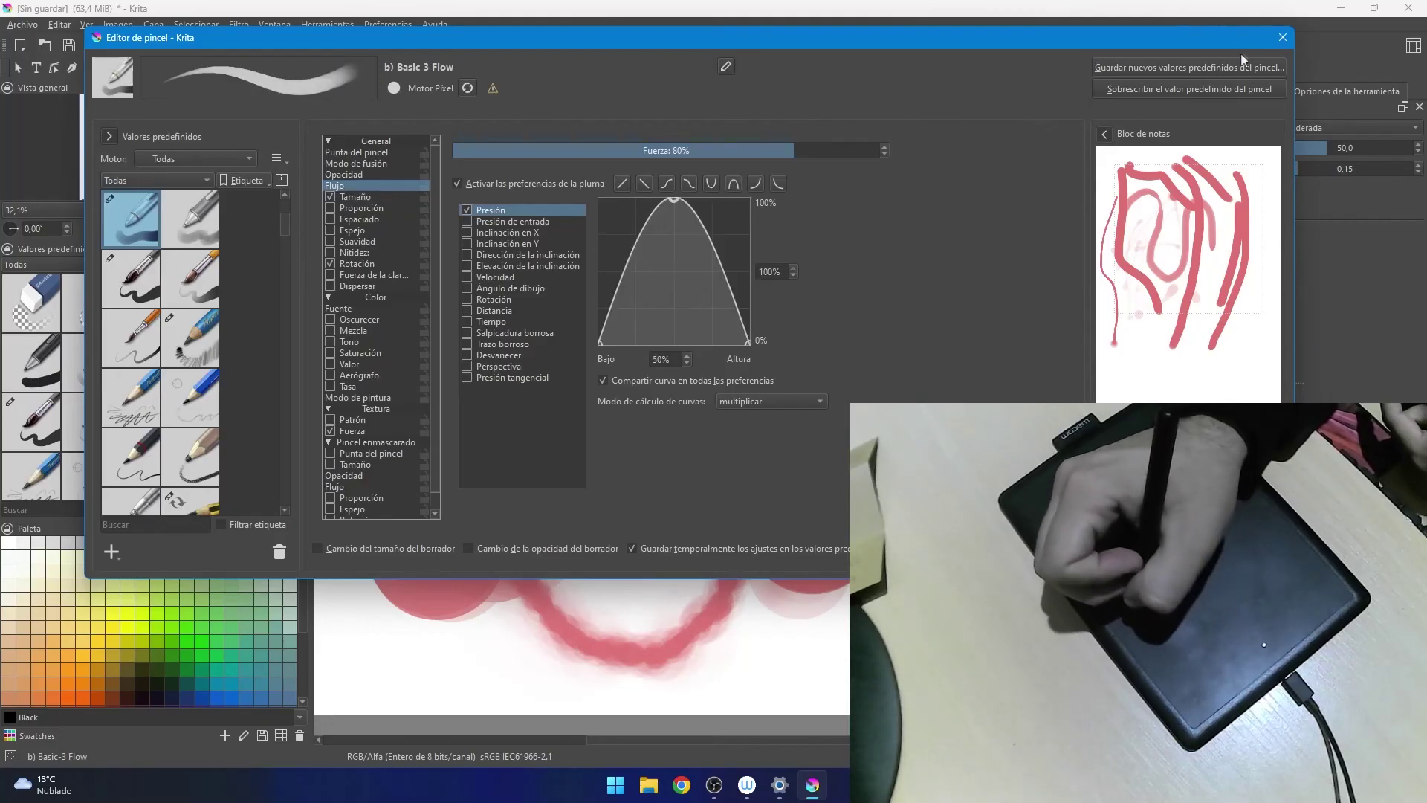
pyautogui.click(1277, 37)
pyautogui.moveTo(1054, 272); pyautogui.dragTo(1076, 394)
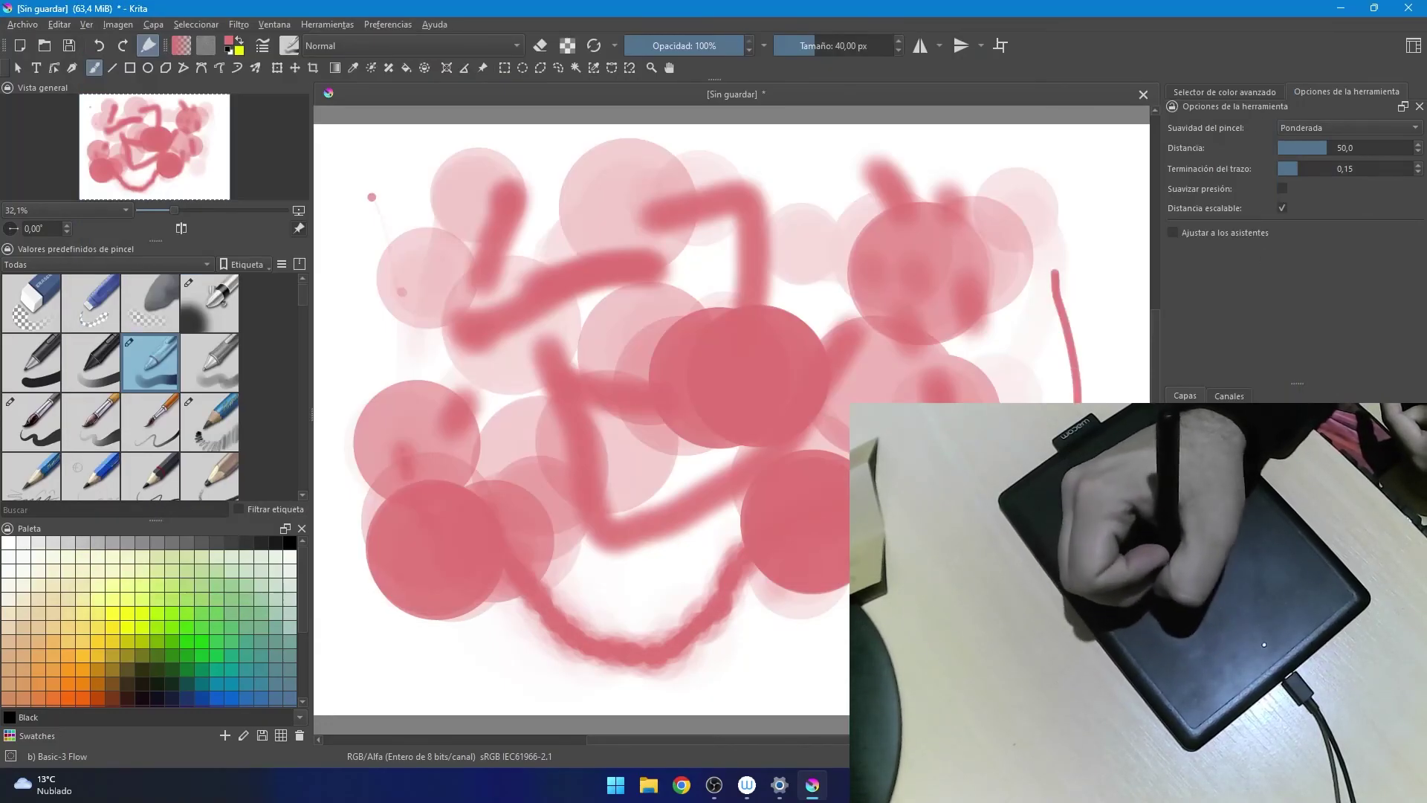
# Enlarge the brush to 180,58 px and paint thick test strokes along the right, lower and upper-left areas of the canvas.
pyautogui.press(']')
pyautogui.press(']')
pyautogui.press(']')
pyautogui.press(']')
pyautogui.press(']')
pyautogui.press(']')
pyautogui.moveTo(1081, 178); pyautogui.dragTo(1087, 383)
pyautogui.moveTo(1128, 301); pyautogui.dragTo(1119, 394)
pyautogui.moveTo(788, 673)
pyautogui.mouseDown()
pyautogui.moveTo(847, 652)
pyautogui.moveTo(743, 647)
pyautogui.moveTo(848, 621)
pyautogui.mouseUp()
pyautogui.moveTo(591, 540)
pyautogui.mouseDown()
pyautogui.moveTo(625, 583)
pyautogui.moveTo(743, 601)
pyautogui.mouseUp()
pyautogui.moveTo(441, 671); pyautogui.dragTo(631, 673)
pyautogui.moveTo(431, 639); pyautogui.dragTo(558, 587)
pyautogui.moveTo(406, 223)
pyautogui.mouseDown()
pyautogui.moveTo(394, 312)
pyautogui.moveTo(639, 312)
pyautogui.mouseUp()
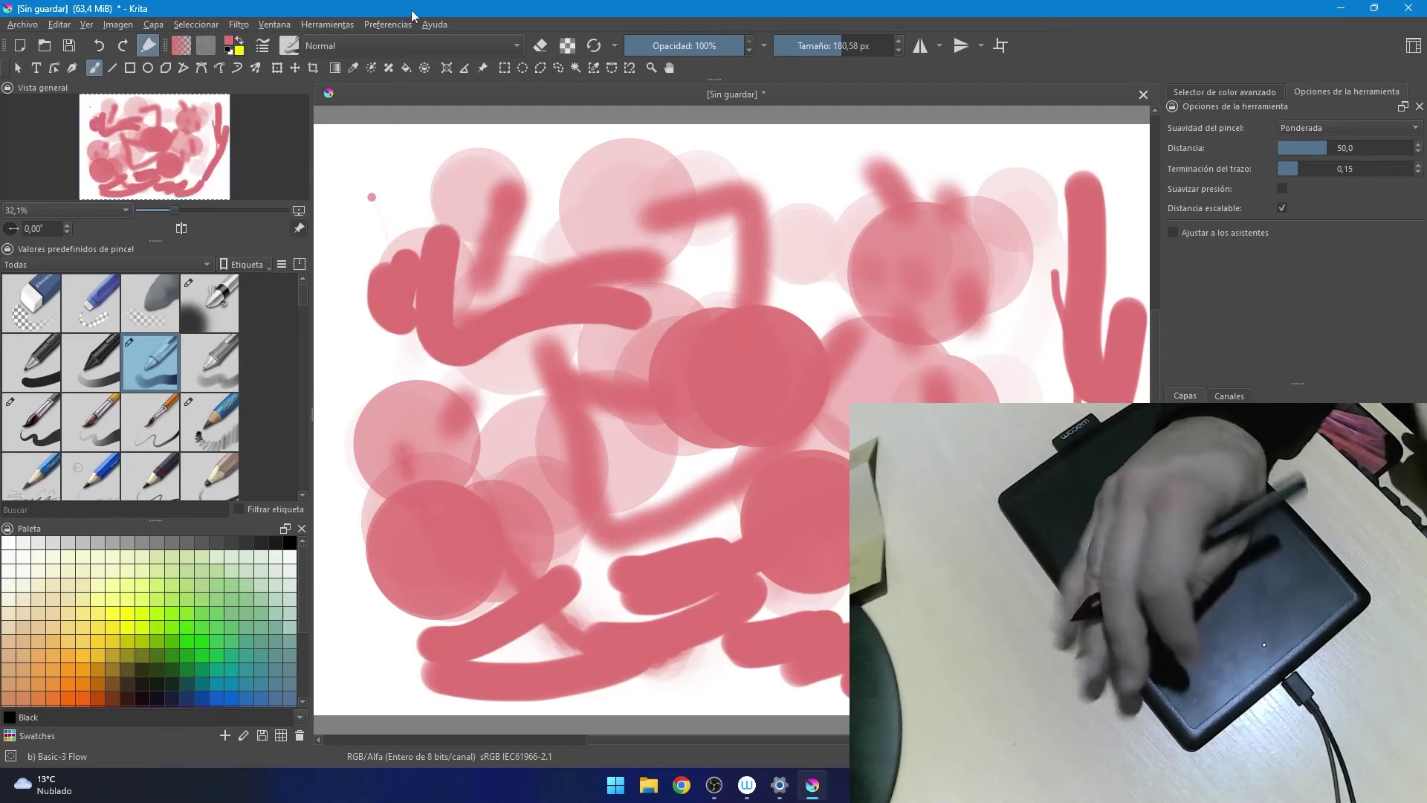